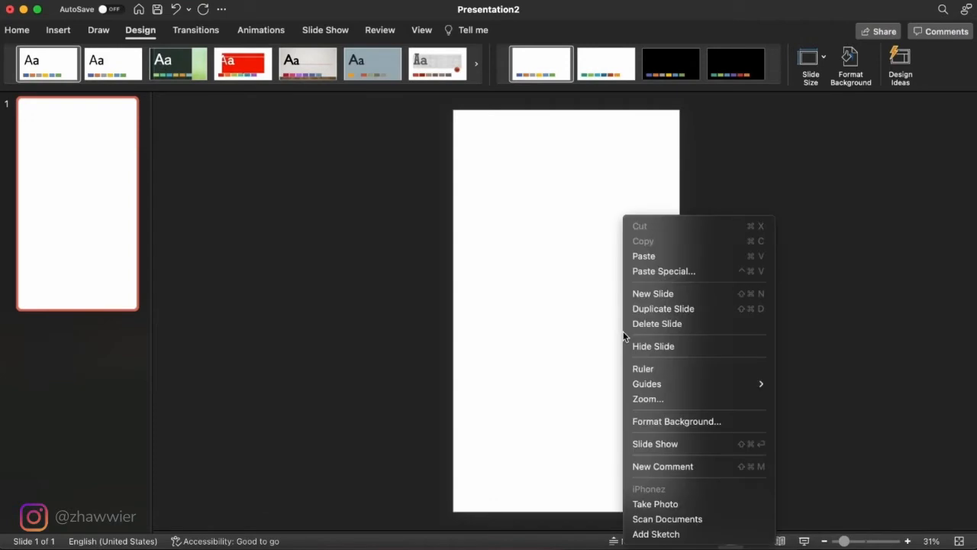
- Give the slide a solid black background fill
{"action": "left_click", "coordinate": [701, 424]}
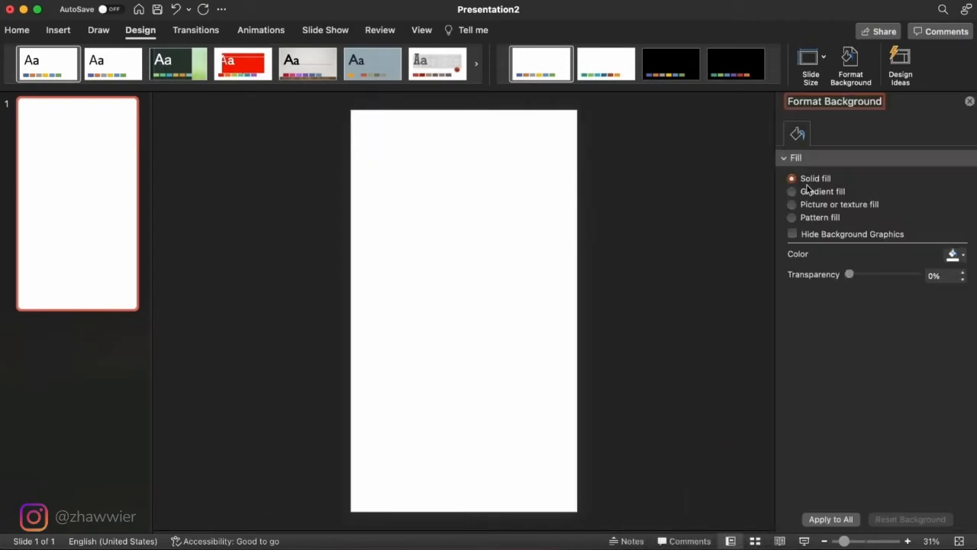
{"action": "left_click", "coordinate": [954, 254]}
{"action": "left_click", "coordinate": [869, 318]}
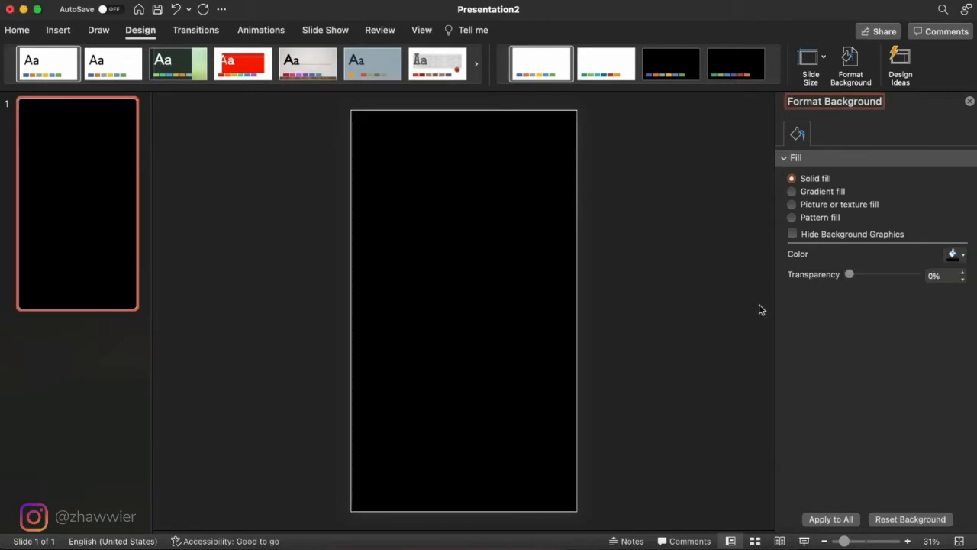
- Draw a circle about 31 cm in diameter and center it on the slide's upper-right corner
{"action": "left_click", "coordinate": [28, 30]}
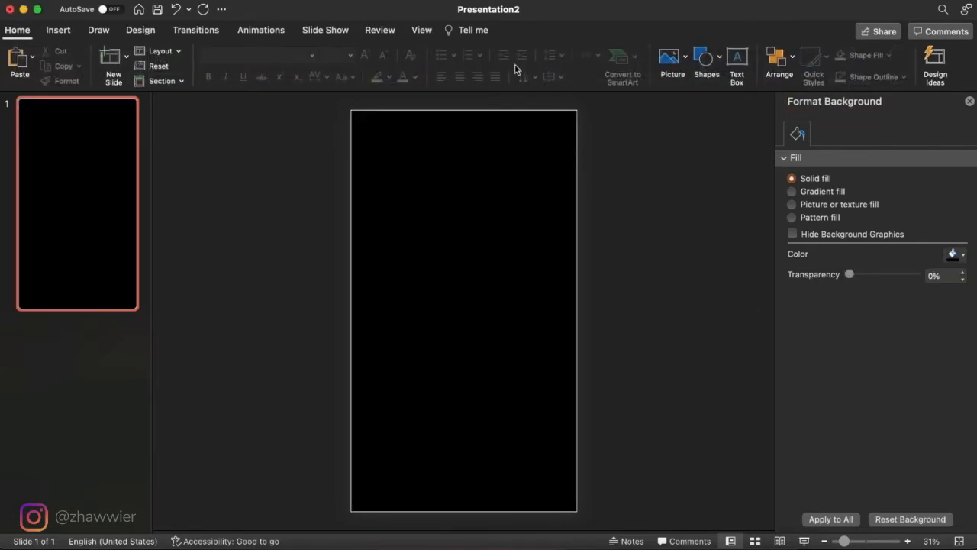
{"action": "left_click", "coordinate": [704, 58]}
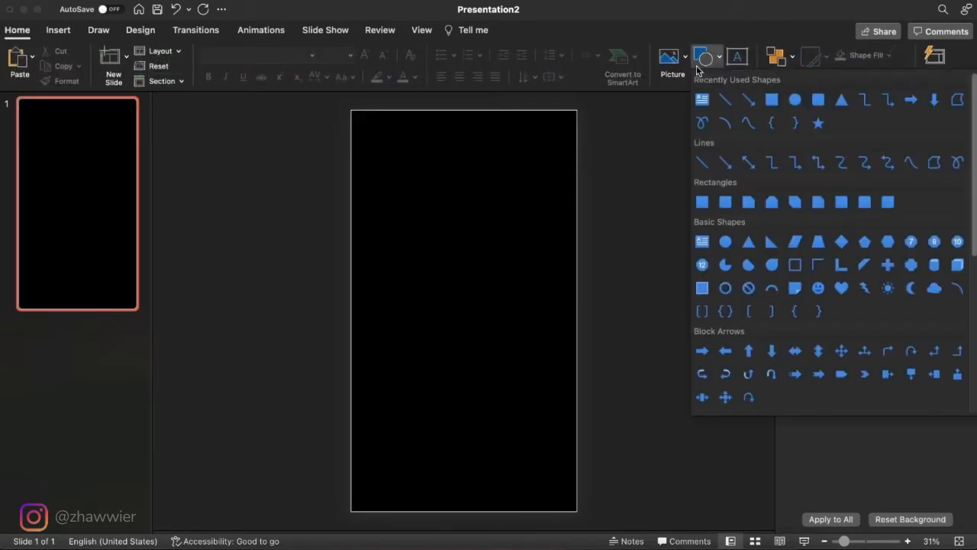
{"action": "left_click", "coordinate": [798, 102]}
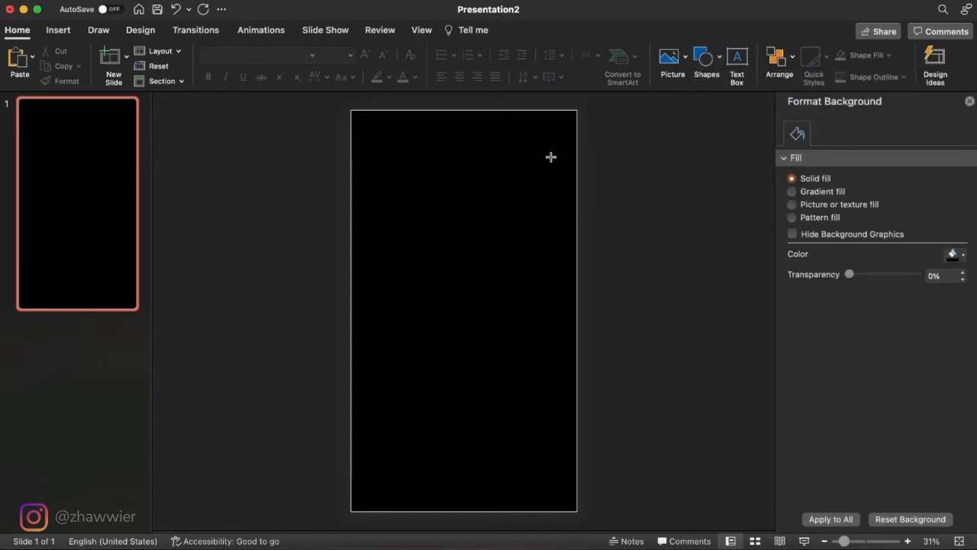
{"action": "left_click_drag", "start_coordinate": [552, 157], "coordinate": [734, 314]}
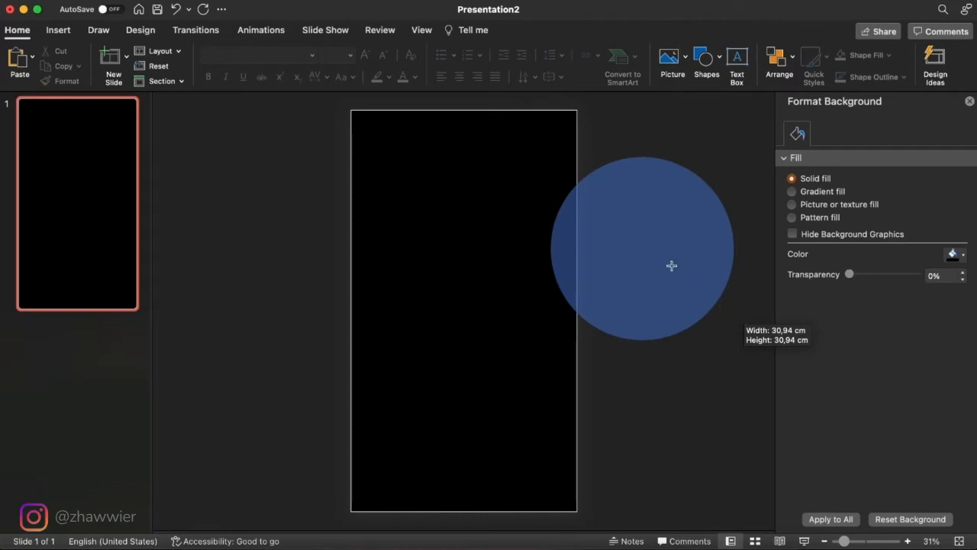
{"action": "scroll", "coordinate": [671, 266], "scroll_direction": "down", "scroll_amount": 5}
{"action": "scroll", "coordinate": [671, 265], "scroll_direction": "up", "scroll_amount": 5}
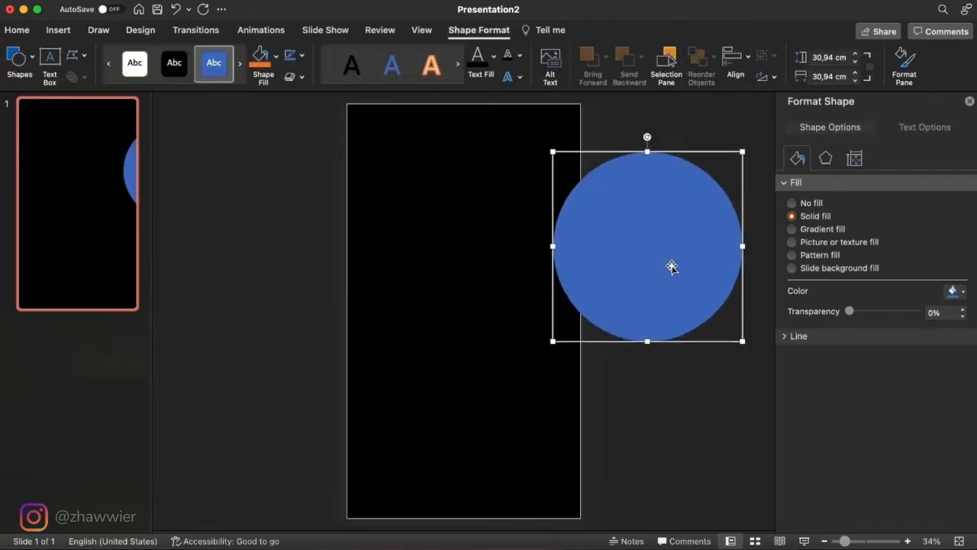
{"action": "scroll", "coordinate": [671, 266], "scroll_direction": "down", "scroll_amount": 3}
{"action": "left_click_drag", "start_coordinate": [600, 277], "coordinate": [559, 202]}
- Apply a gradient fill to the circle, reduced to two stops with the first at 0%
{"action": "left_click", "coordinate": [793, 229]}
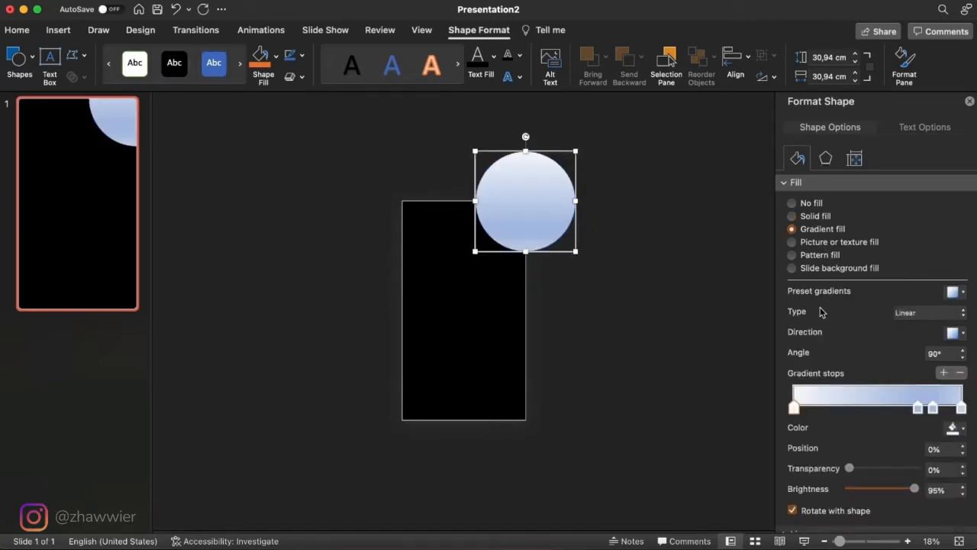
{"action": "left_click", "coordinate": [960, 372]}
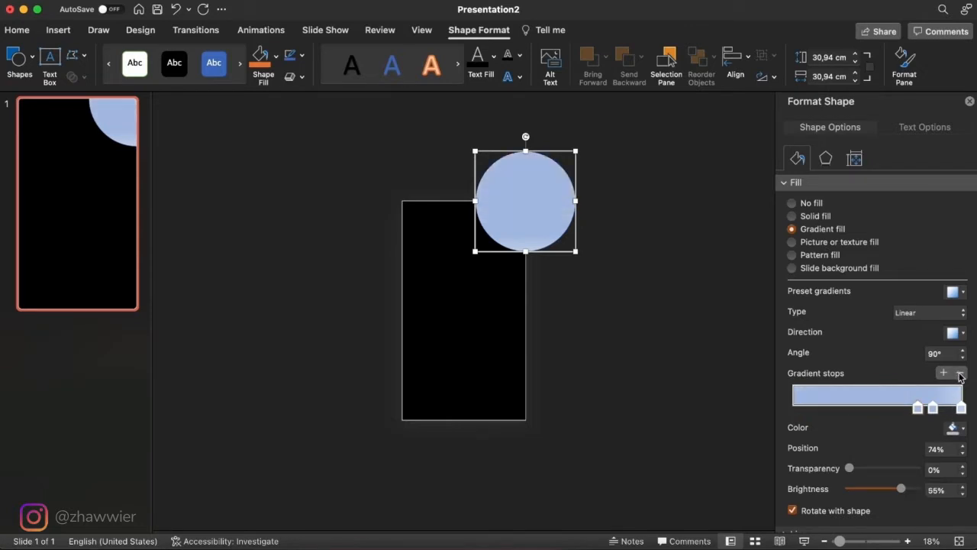
{"action": "left_click", "coordinate": [960, 373]}
{"action": "left_click_drag", "start_coordinate": [933, 411], "coordinate": [779, 402]}
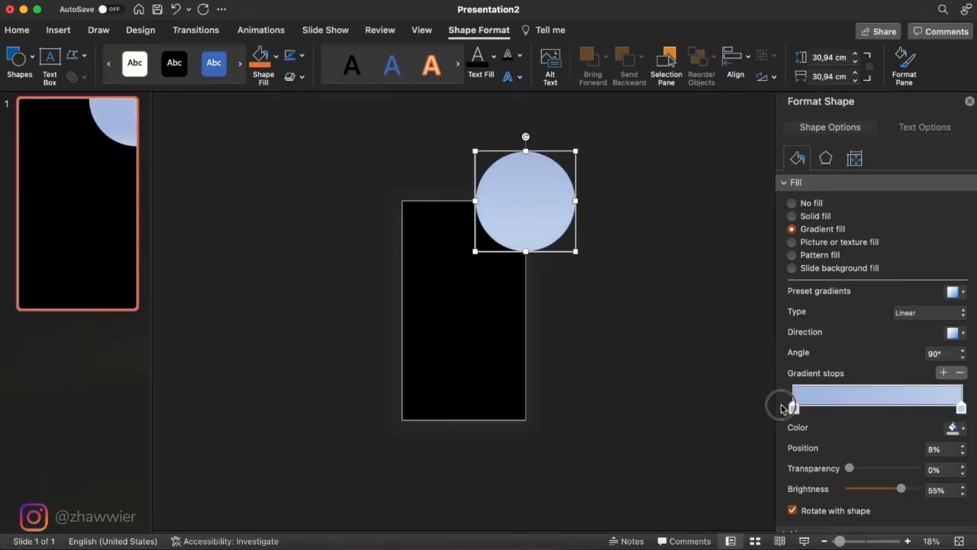
- Color the circle's first gradient stop dark red and change the gradient type to Radial
{"action": "left_click", "coordinate": [963, 431]}
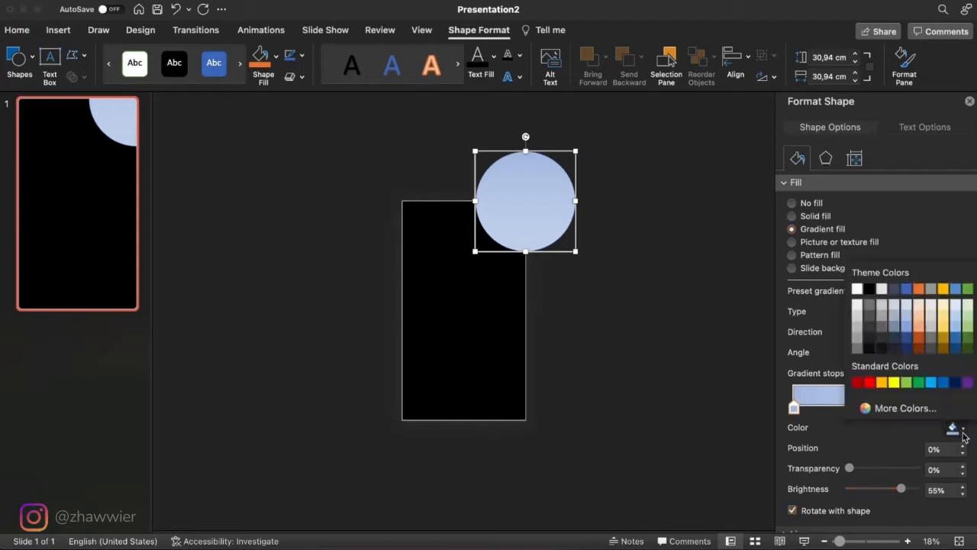
{"action": "left_click", "coordinate": [859, 383]}
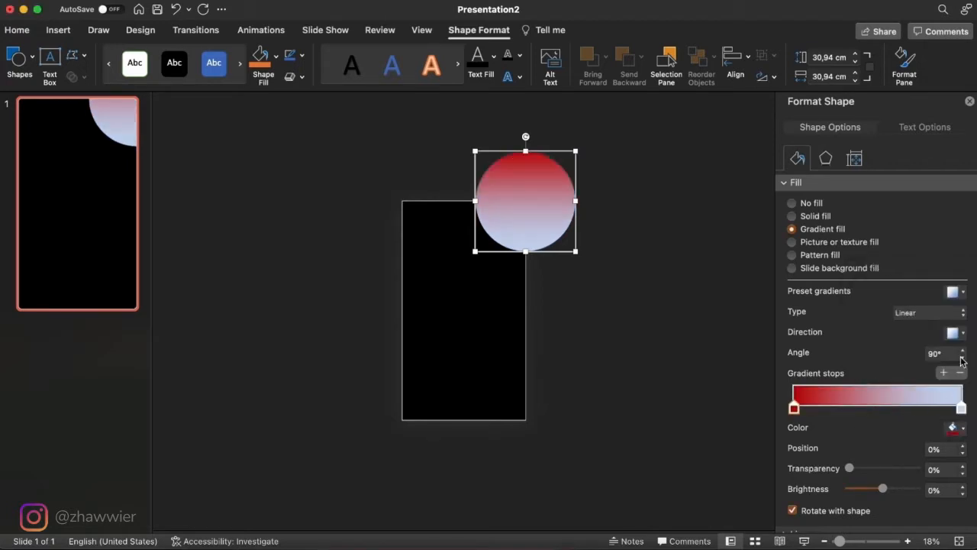
{"action": "left_click", "coordinate": [955, 313]}
{"action": "left_click", "coordinate": [944, 330]}
- Set the circle's end gradient stop to dark red with 100% transparency
{"action": "left_click", "coordinate": [961, 409]}
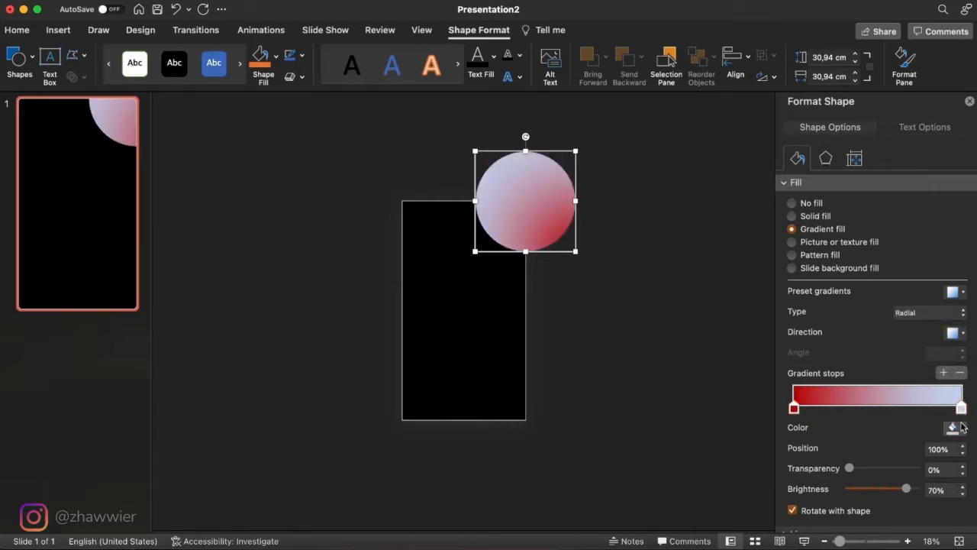
{"action": "left_click", "coordinate": [962, 429]}
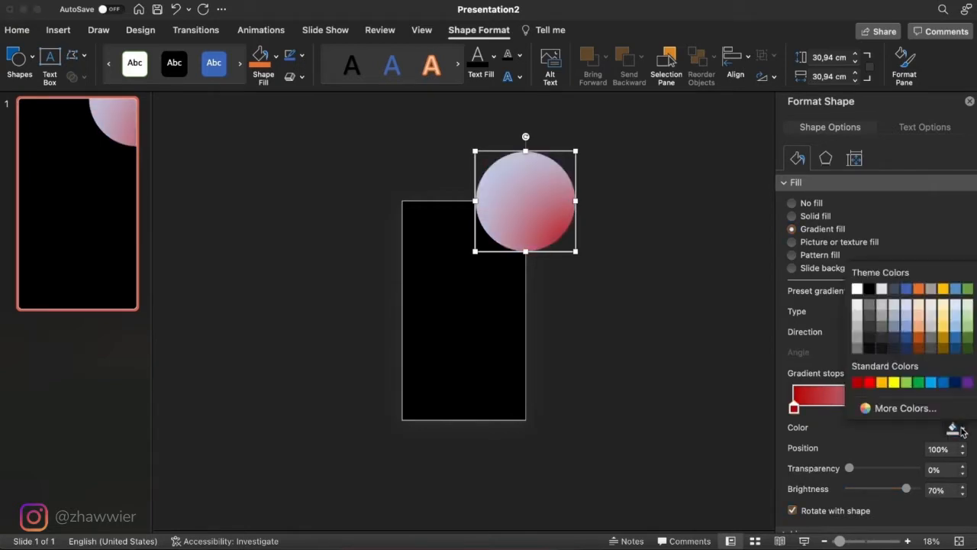
{"action": "left_click", "coordinate": [858, 382]}
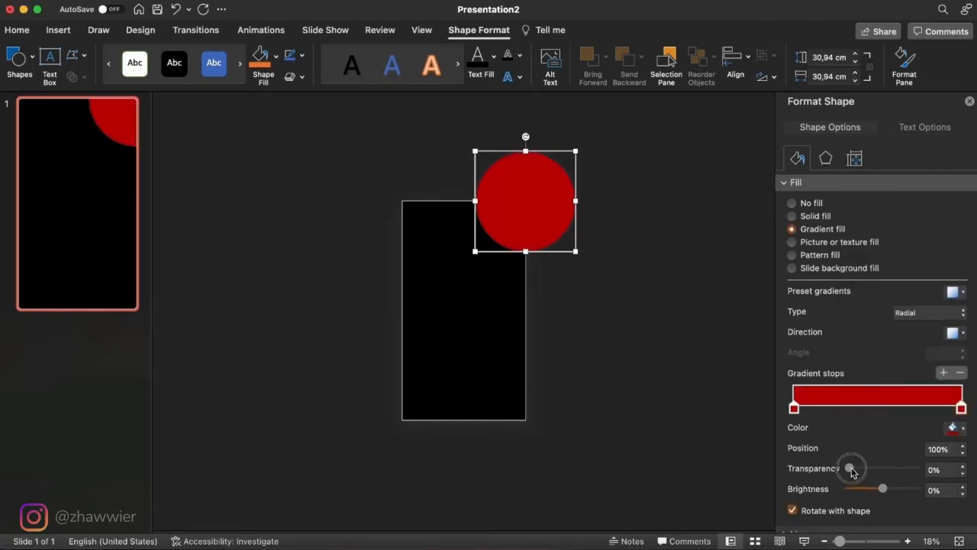
{"action": "left_click_drag", "start_coordinate": [850, 468], "coordinate": [916, 468]}
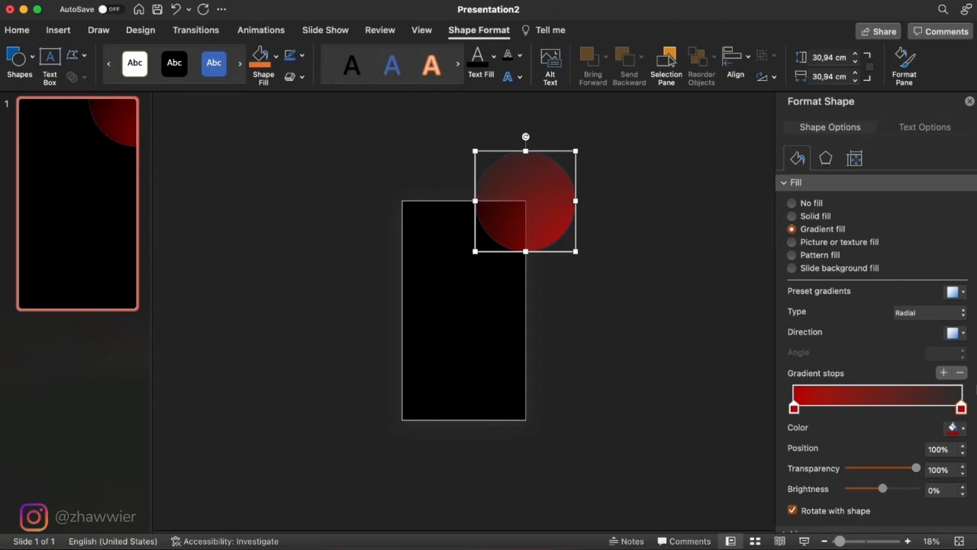
- Set the circle's outline to No line
{"action": "scroll", "coordinate": [860, 472], "scroll_direction": "down", "scroll_amount": 1}
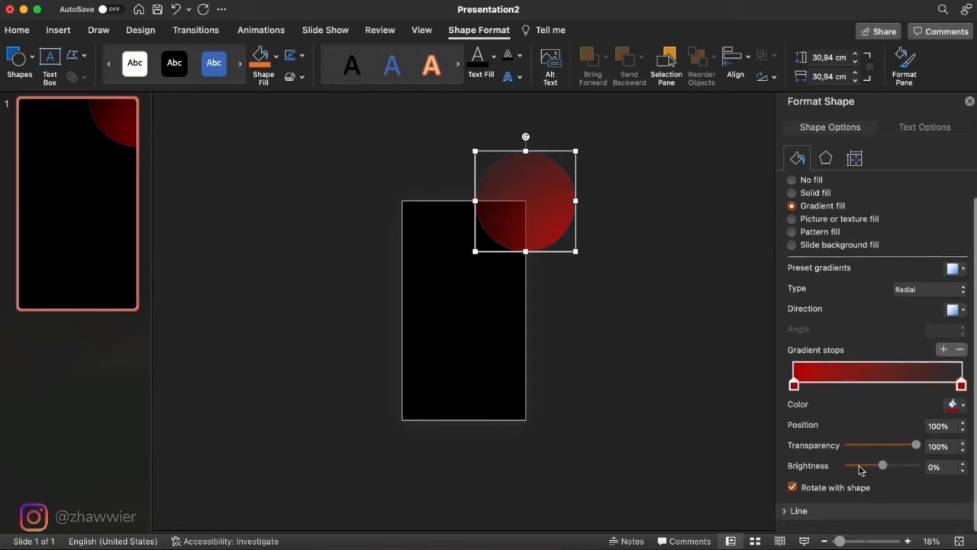
{"action": "left_click", "coordinate": [798, 523]}
{"action": "left_click", "coordinate": [811, 438]}
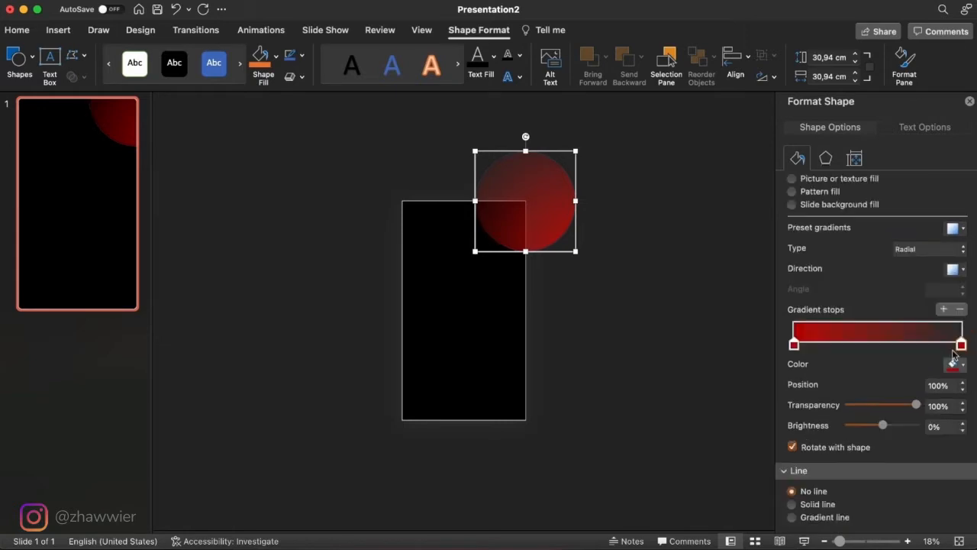
- Make the radial gradient spread from the circle's center and move its transparent stop to 58%
{"action": "left_click", "coordinate": [964, 270]}
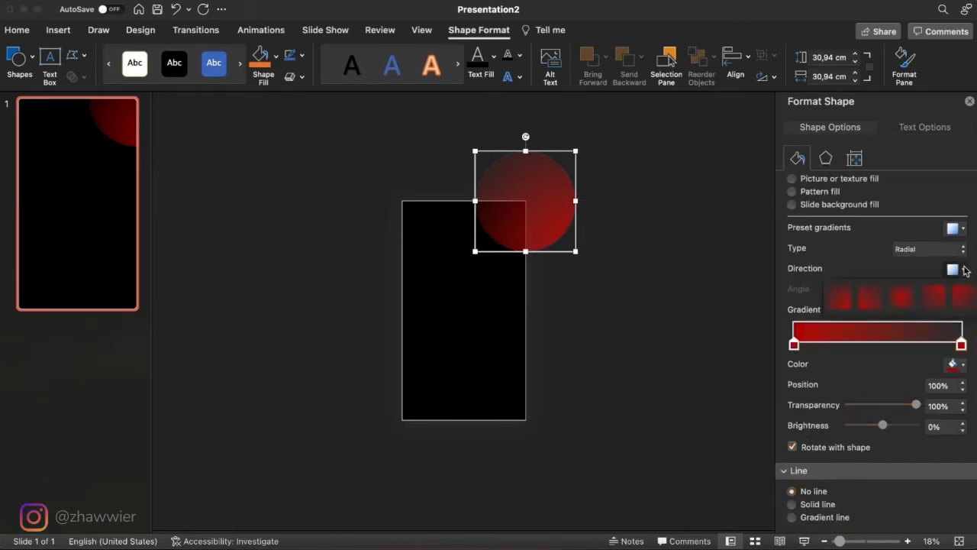
{"action": "left_click", "coordinate": [902, 297]}
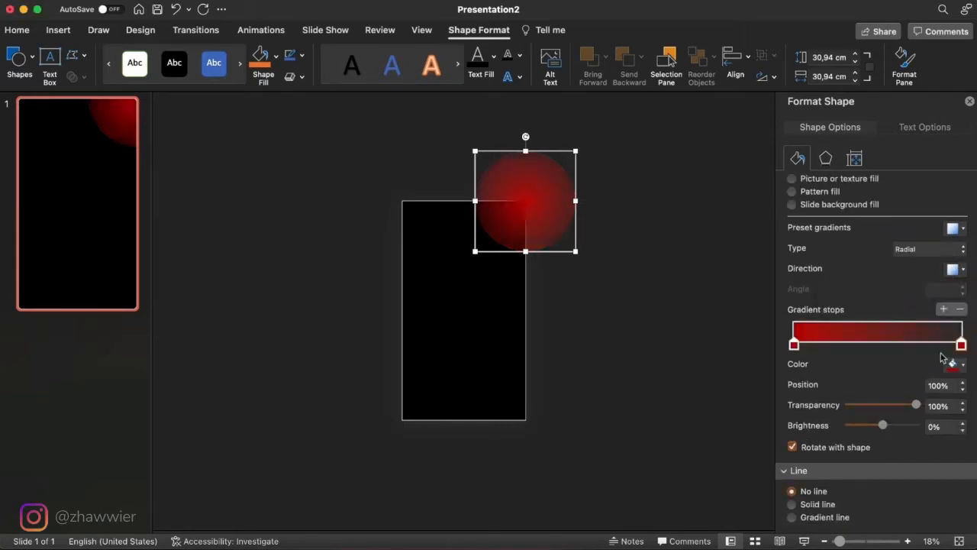
{"action": "left_click_drag", "start_coordinate": [961, 345], "coordinate": [893, 352]}
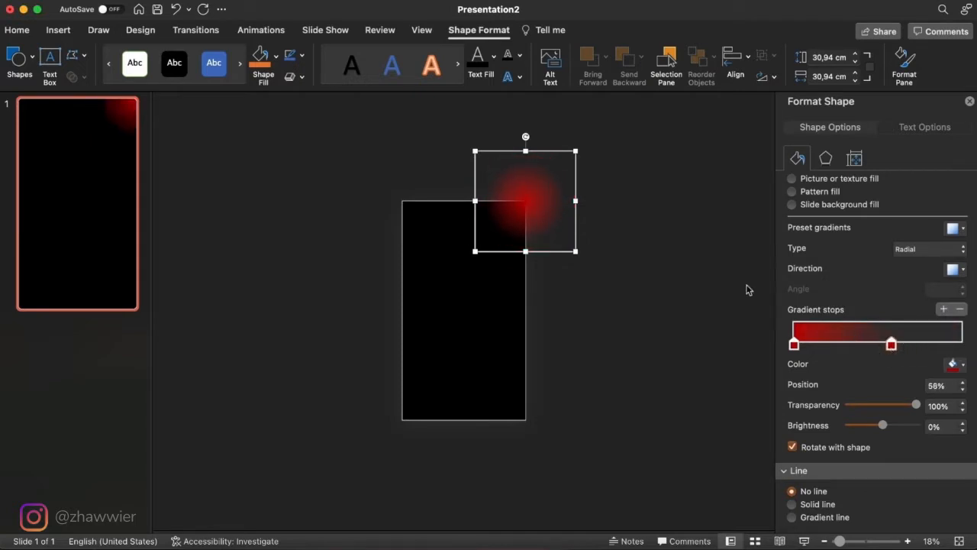
- Enlarge the circle evenly around its center to about 59 cm in width and height
{"action": "left_click_drag", "start_coordinate": [575, 250], "coordinate": [620, 289]}
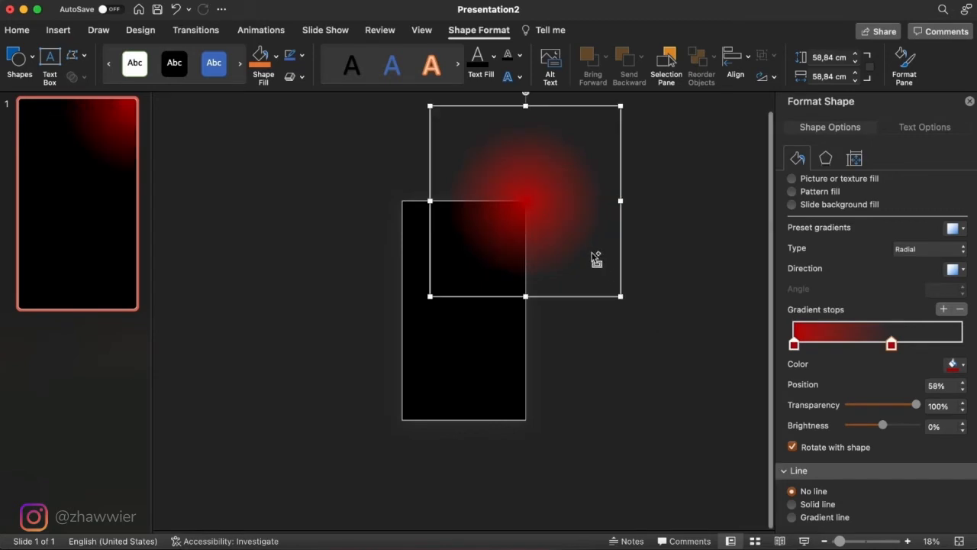
{"action": "scroll", "coordinate": [592, 252], "scroll_direction": "up", "scroll_amount": 5}
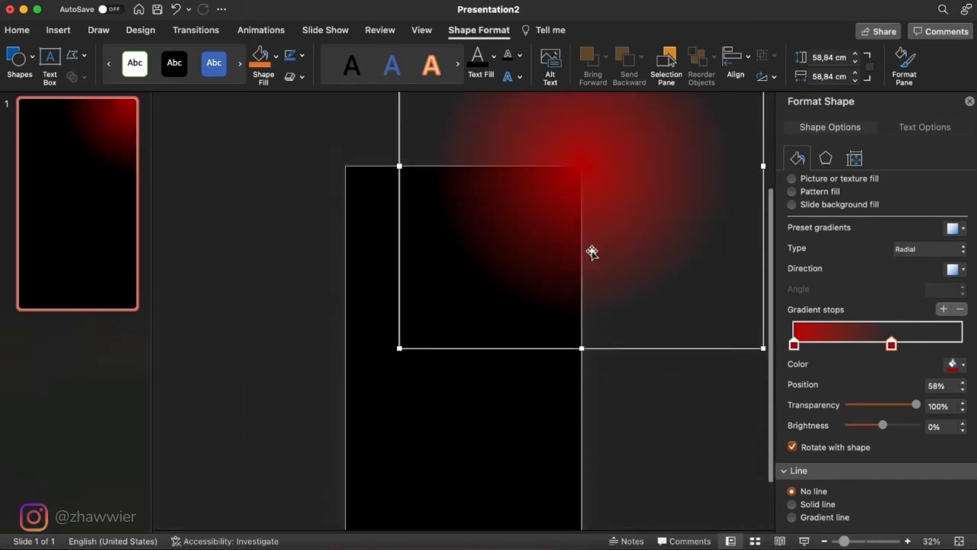
{"action": "scroll", "coordinate": [592, 252], "scroll_direction": "down", "scroll_amount": 2}
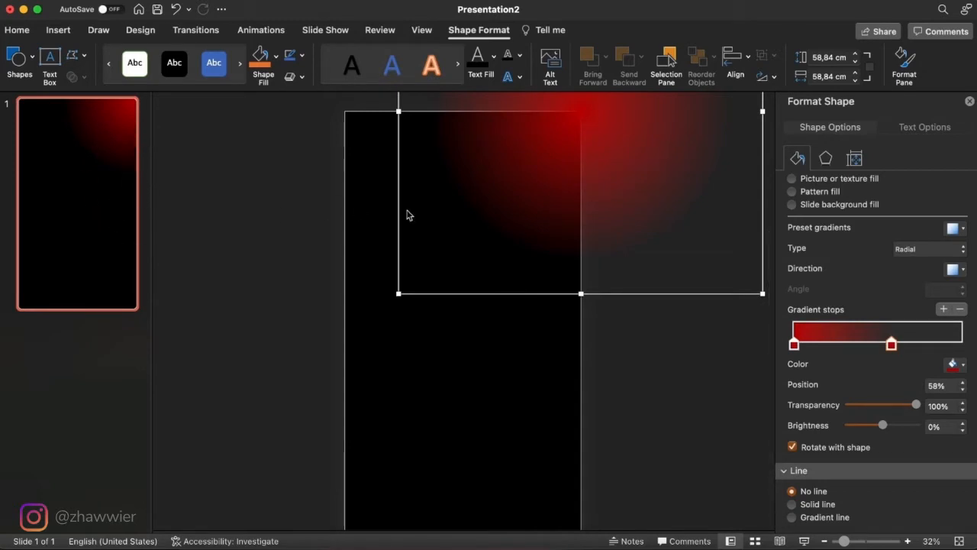
- Recolor the glow's first gradient stop with a custom, slightly pinkish crimson red and deselect the circle
{"action": "left_click", "coordinate": [793, 345]}
{"action": "left_click", "coordinate": [955, 364]}
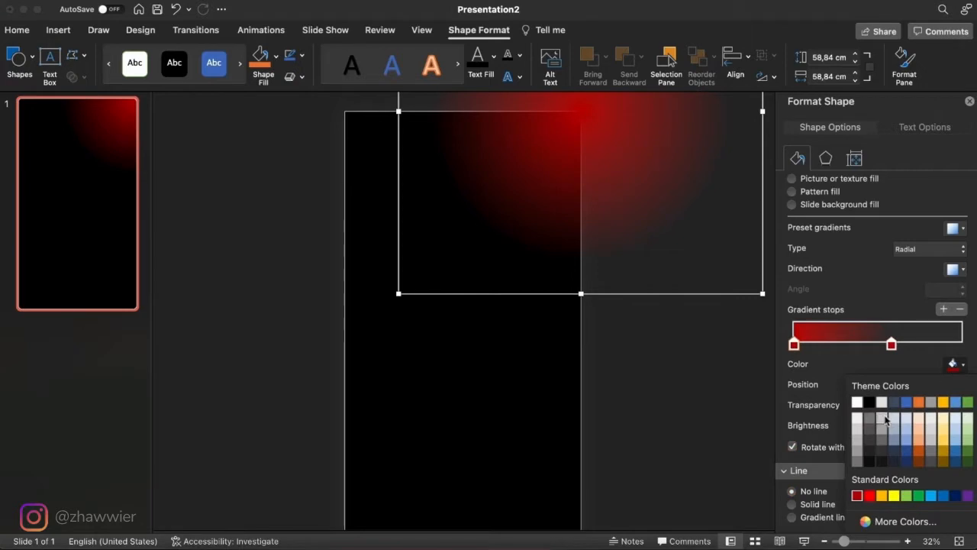
{"action": "left_click", "coordinate": [881, 522]}
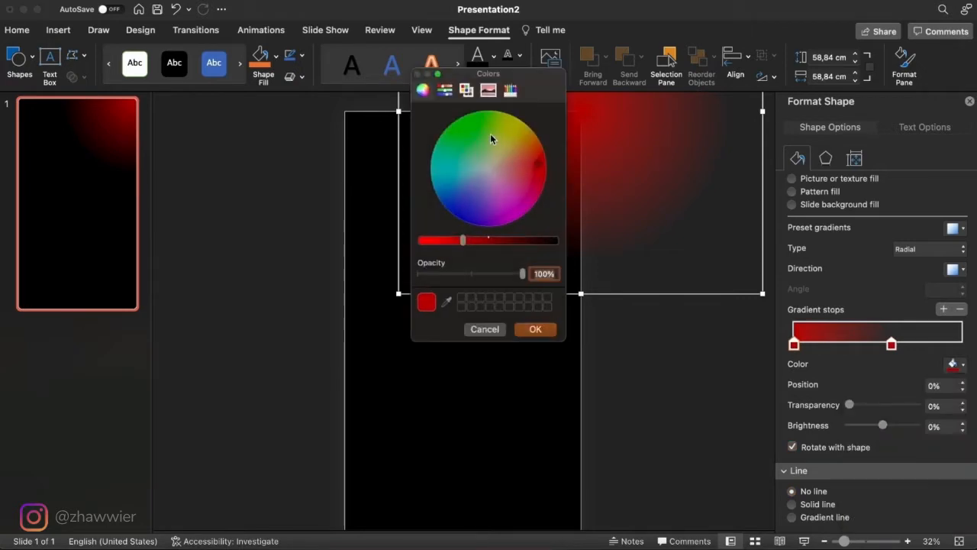
{"action": "left_click_drag", "start_coordinate": [544, 89], "coordinate": [658, 151]}
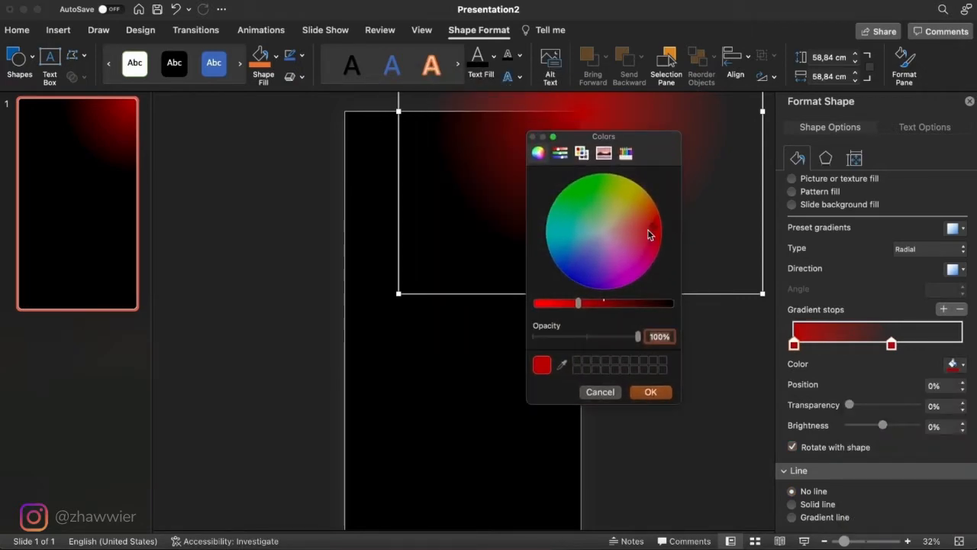
{"action": "left_click_drag", "start_coordinate": [647, 230], "coordinate": [643, 243]}
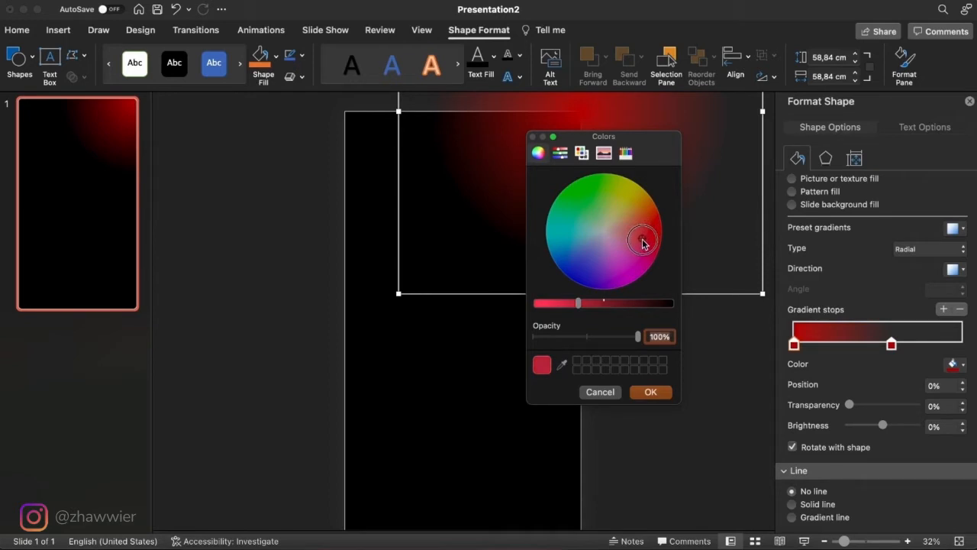
{"action": "left_click_drag", "start_coordinate": [643, 242], "coordinate": [645, 235]}
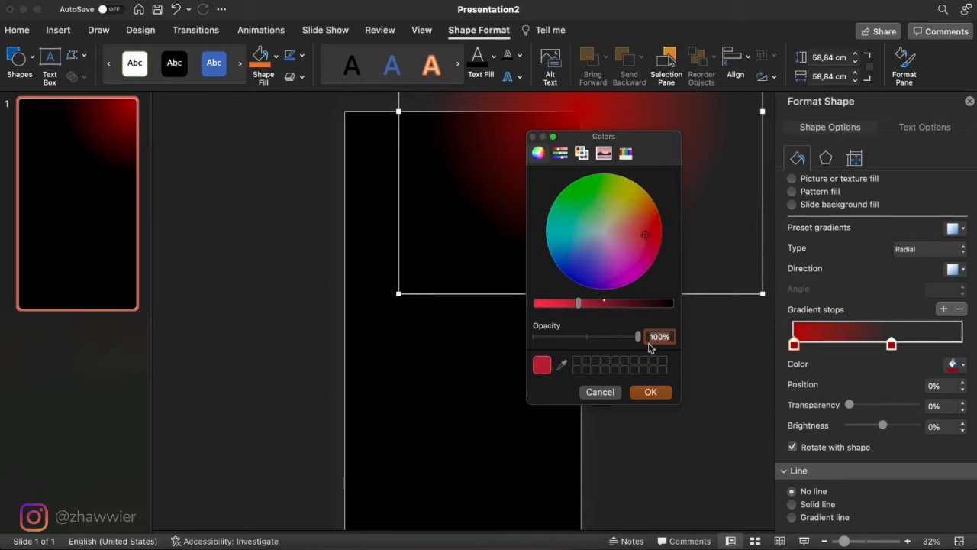
{"action": "left_click", "coordinate": [652, 392]}
{"action": "left_click", "coordinate": [593, 369]}
- Duplicate the red glow and center the copy on the slide's bottom edge
{"action": "scroll", "coordinate": [593, 370], "scroll_direction": "down", "scroll_amount": 5}
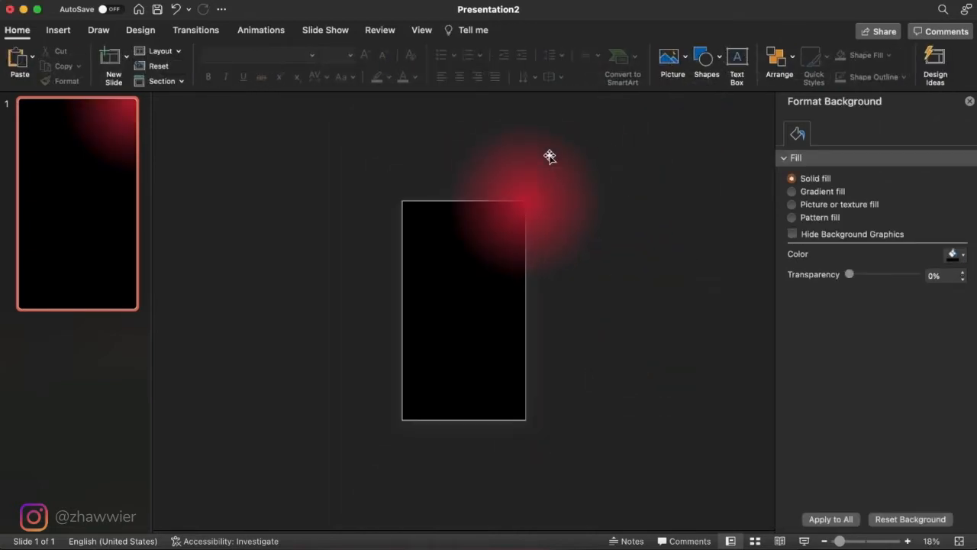
{"action": "left_click", "coordinate": [550, 157]}
{"action": "left_click_drag", "start_coordinate": [550, 156], "coordinate": [487, 378]}
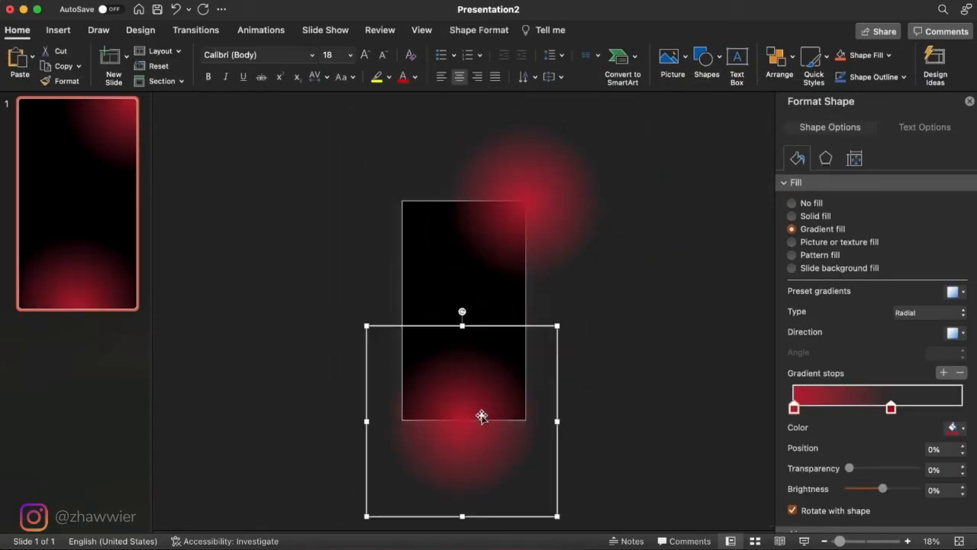
{"action": "left_click_drag", "start_coordinate": [481, 415], "coordinate": [488, 438]}
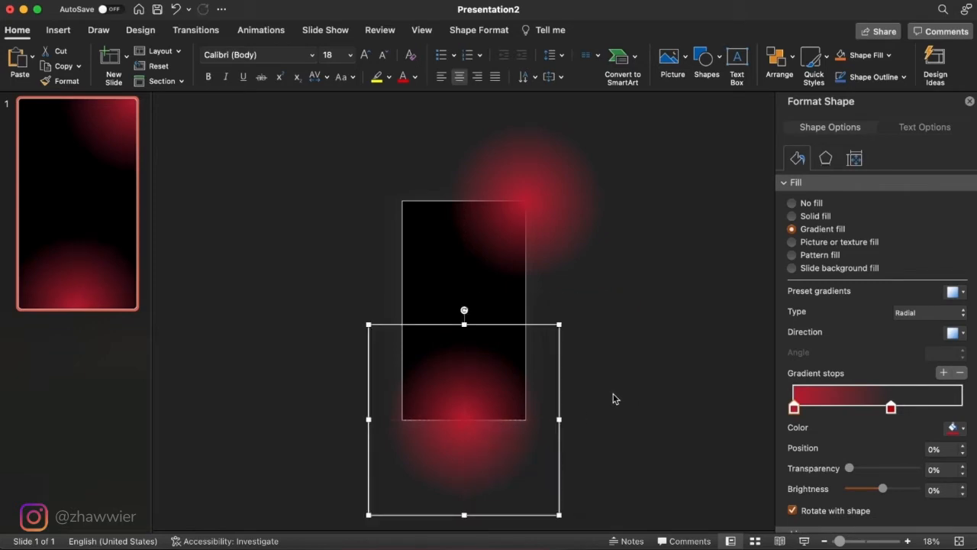
- Recolor the first gradient stop of the bottom glow with a custom medium blue
{"action": "scroll", "coordinate": [614, 398], "scroll_direction": "up", "scroll_amount": 5}
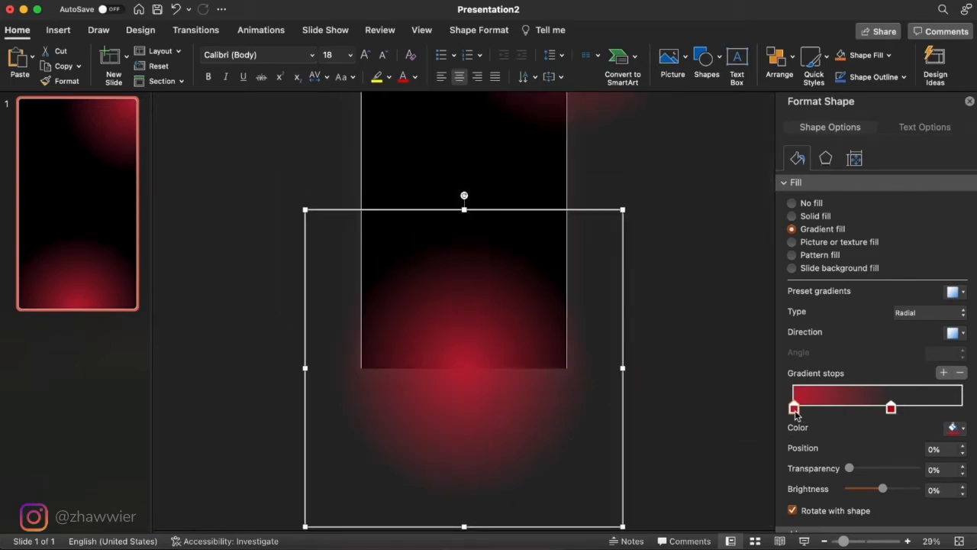
{"action": "left_click", "coordinate": [954, 428]}
{"action": "left_click", "coordinate": [890, 406]}
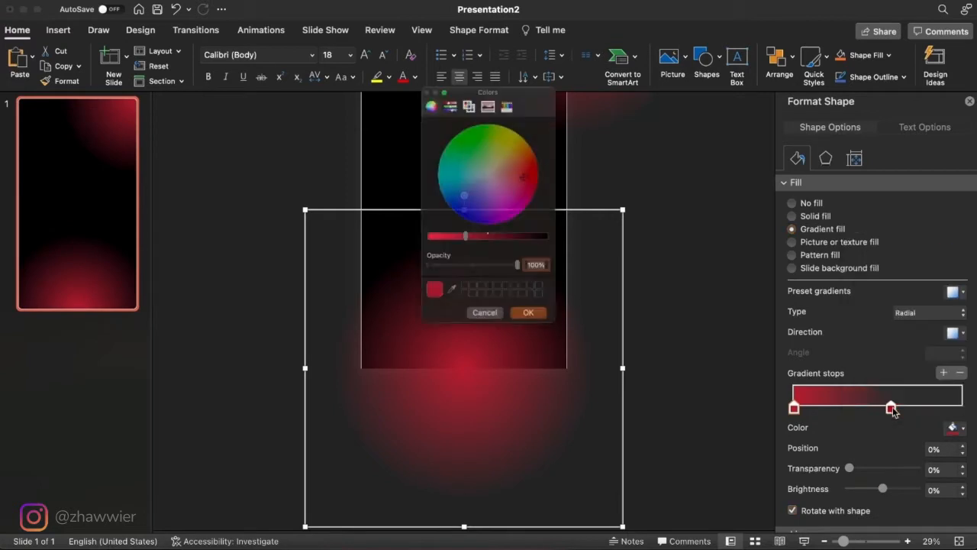
{"action": "left_click", "coordinate": [457, 178]}
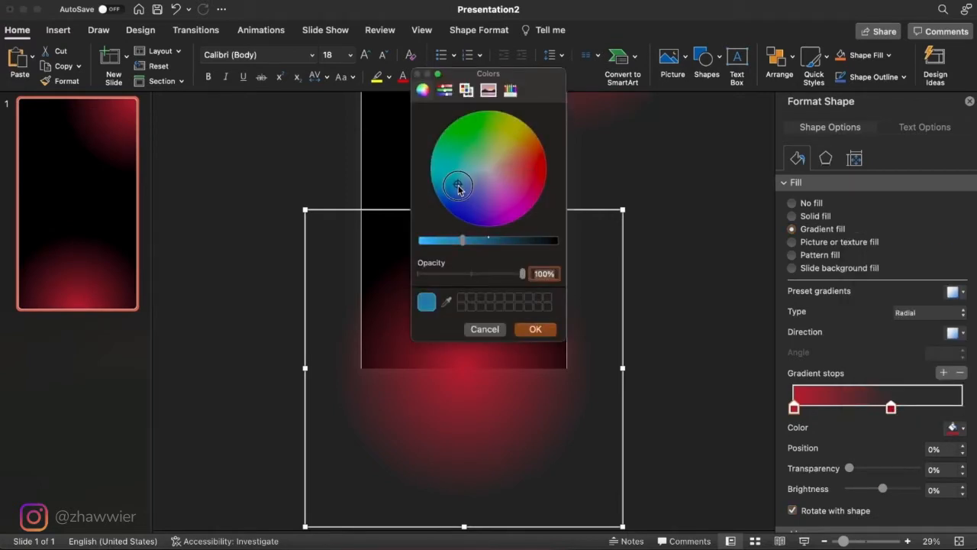
{"action": "left_click", "coordinate": [455, 183]}
{"action": "left_click_drag", "start_coordinate": [455, 183], "coordinate": [452, 190]}
{"action": "left_click", "coordinate": [536, 329]}
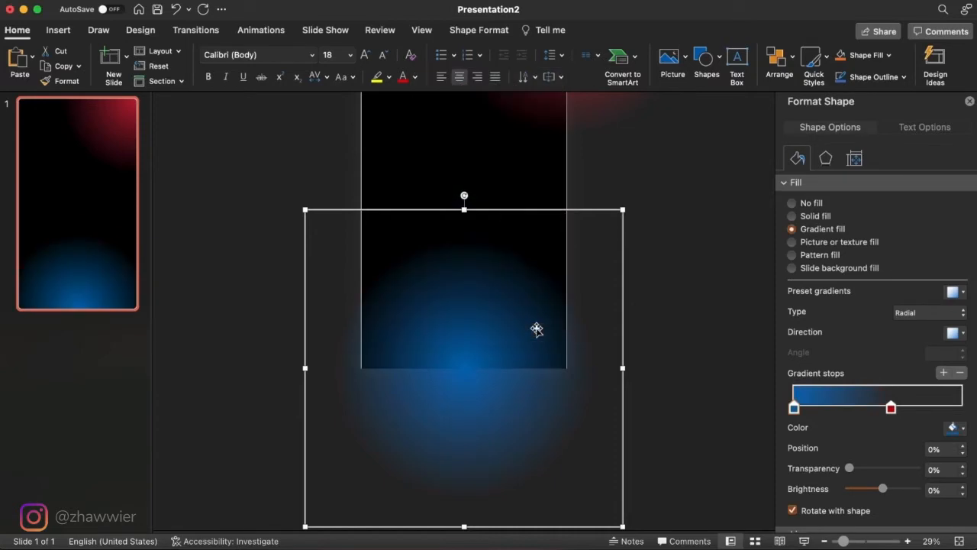
- Lower the blue glow so that its center sits slightly below the slide's bottom edge
{"action": "left_click", "coordinate": [720, 347]}
{"action": "scroll", "coordinate": [593, 144], "scroll_direction": "up", "scroll_amount": 2}
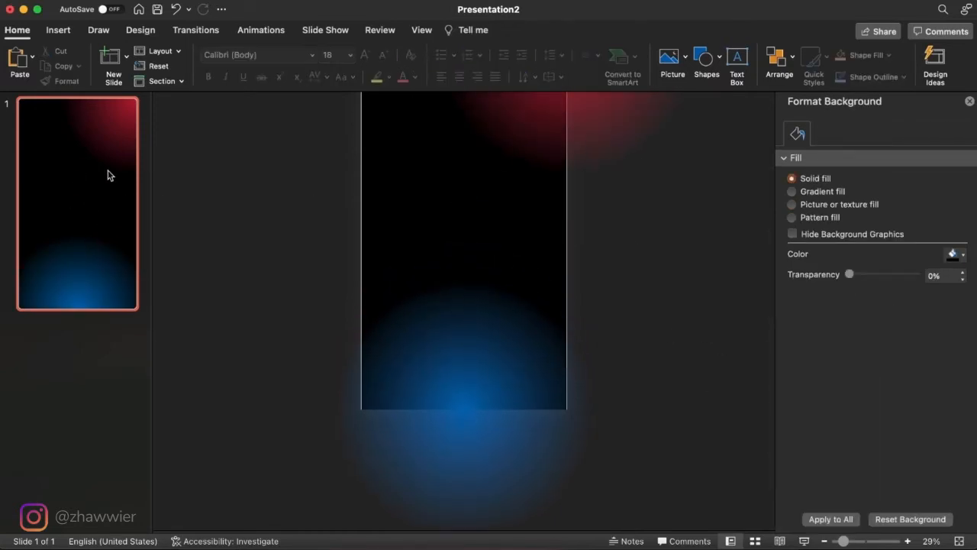
{"action": "left_click", "coordinate": [473, 364]}
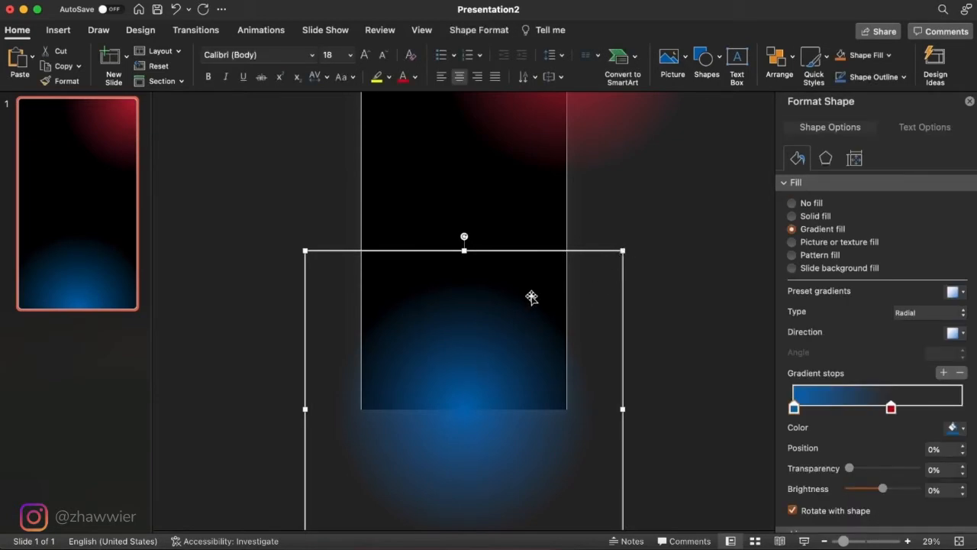
{"action": "left_click_drag", "start_coordinate": [527, 306], "coordinate": [503, 344]}
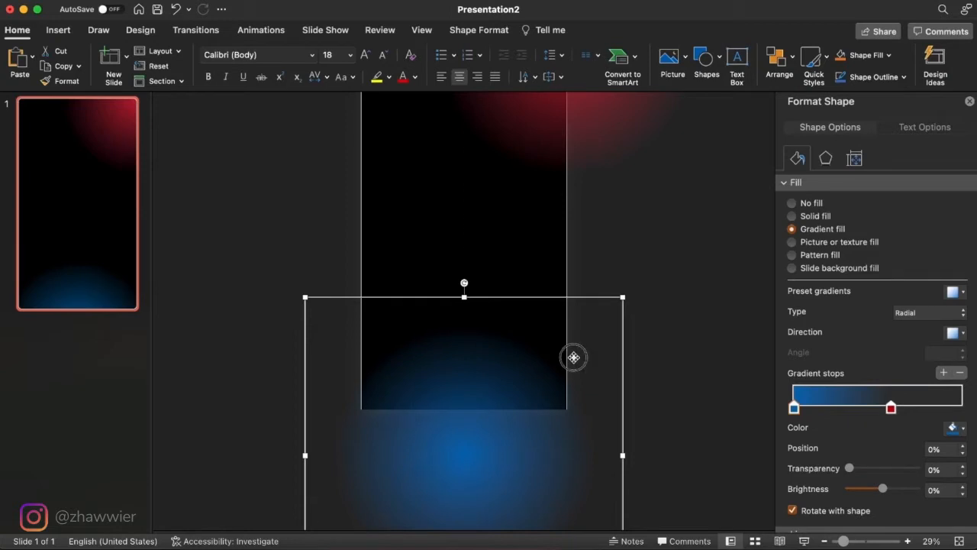
{"action": "left_click_drag", "start_coordinate": [572, 356], "coordinate": [573, 349]}
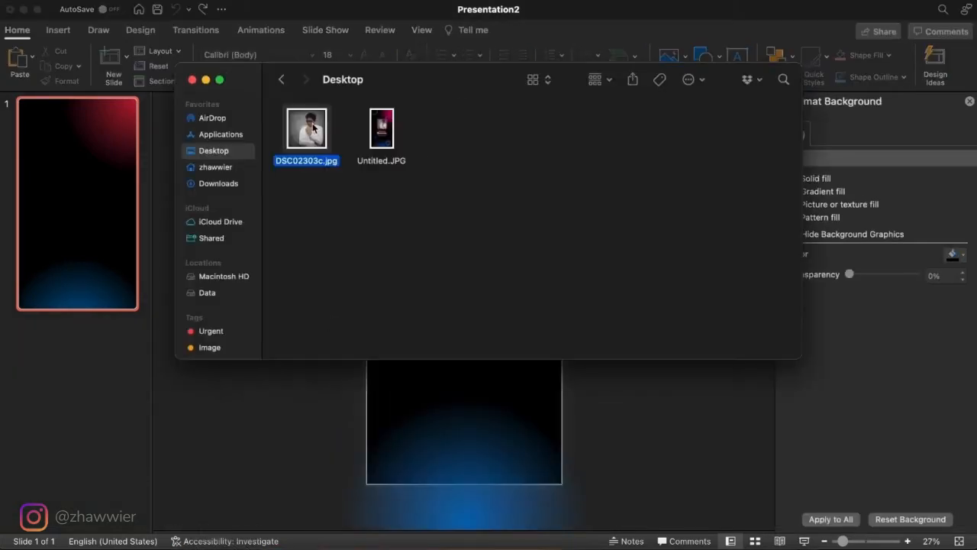
- Insert the photo DSC02303c.jpg from the Desktop, enlarge it to about 17 cm square and move it slightly above the slide's center
{"action": "left_click_drag", "start_coordinate": [328, 126], "coordinate": [553, 388]}
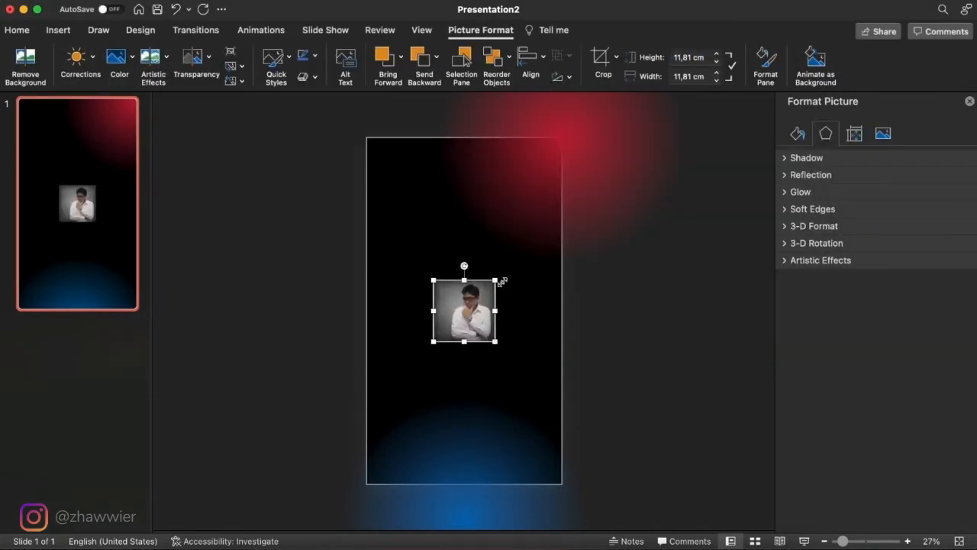
{"action": "left_click_drag", "start_coordinate": [496, 281], "coordinate": [508, 267]}
{"action": "left_click", "coordinate": [550, 296]}
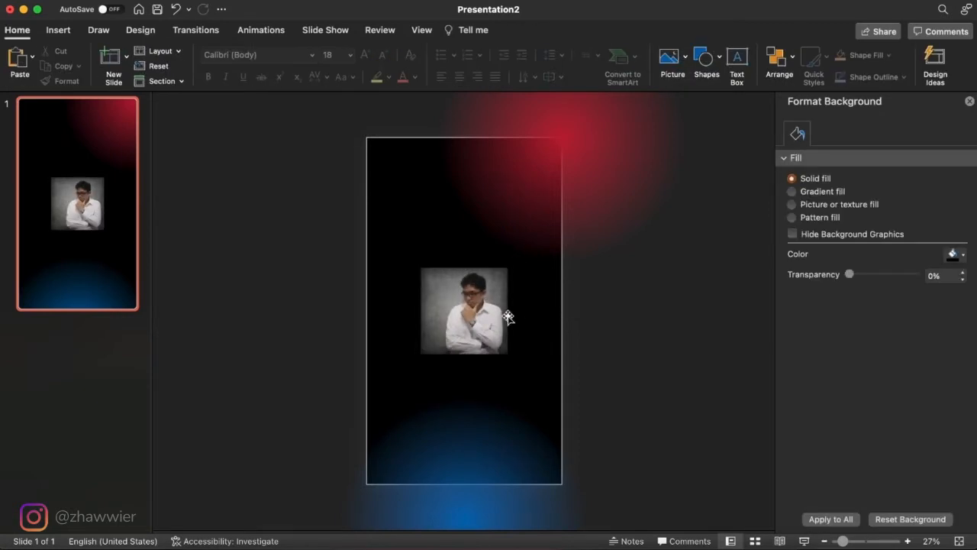
{"action": "left_click_drag", "start_coordinate": [494, 321], "coordinate": [492, 293]}
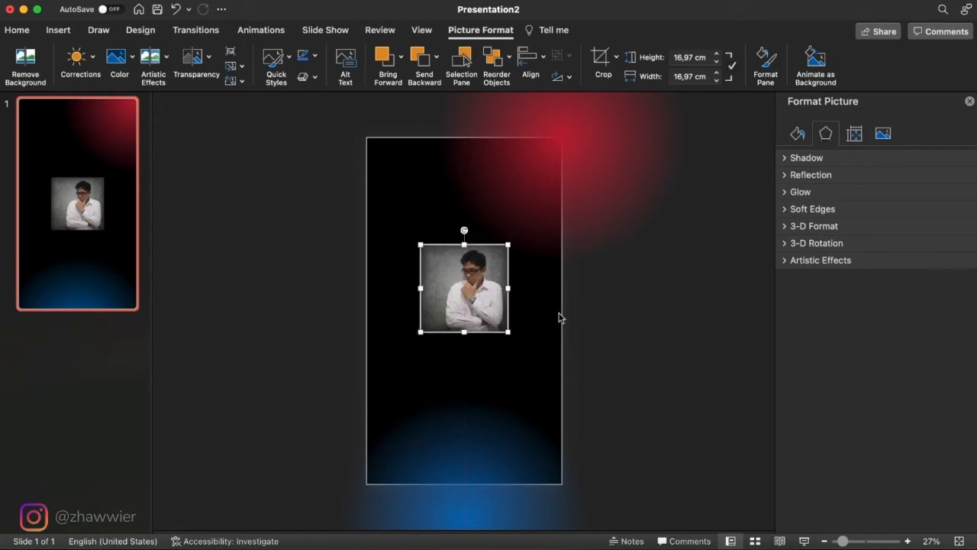
{"action": "left_click", "coordinate": [560, 319]}
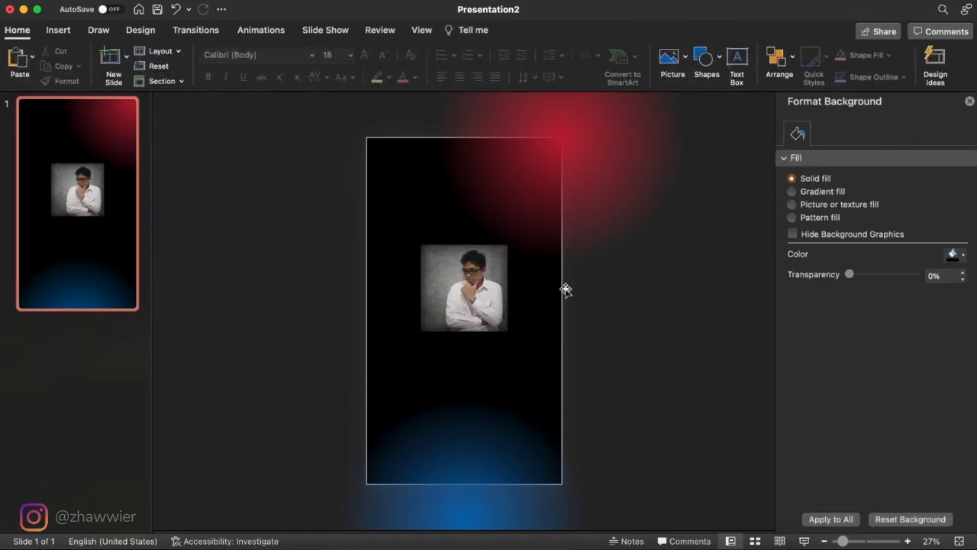
- Cover the photo with a rounded square about 17 cm wide and high, and reduce its corner rounding to roughly half
{"action": "left_click", "coordinate": [713, 67]}
{"action": "left_click", "coordinate": [796, 100]}
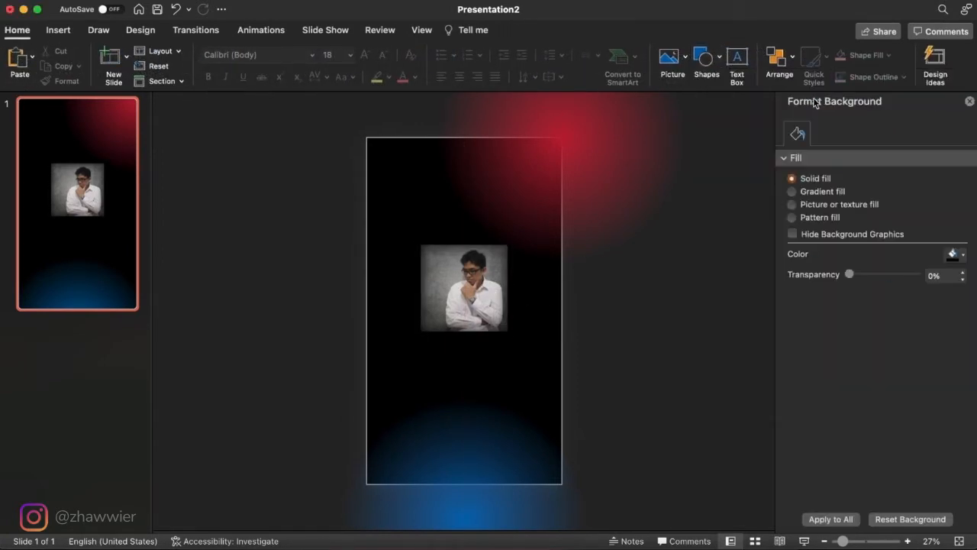
{"action": "left_click_drag", "start_coordinate": [422, 248], "coordinate": [504, 331]}
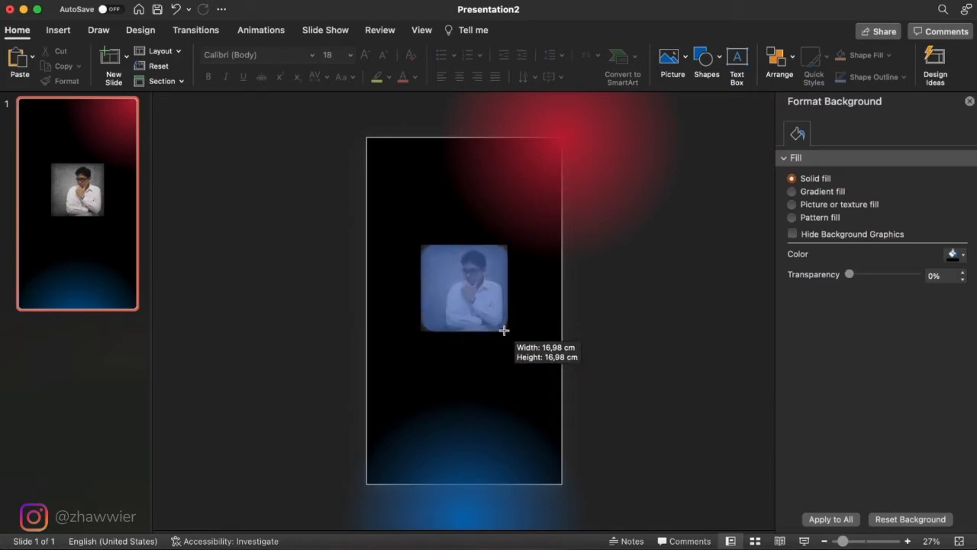
{"action": "scroll", "coordinate": [504, 331], "scroll_direction": "up", "scroll_amount": 5}
{"action": "left_click_drag", "start_coordinate": [374, 312], "coordinate": [372, 313]}
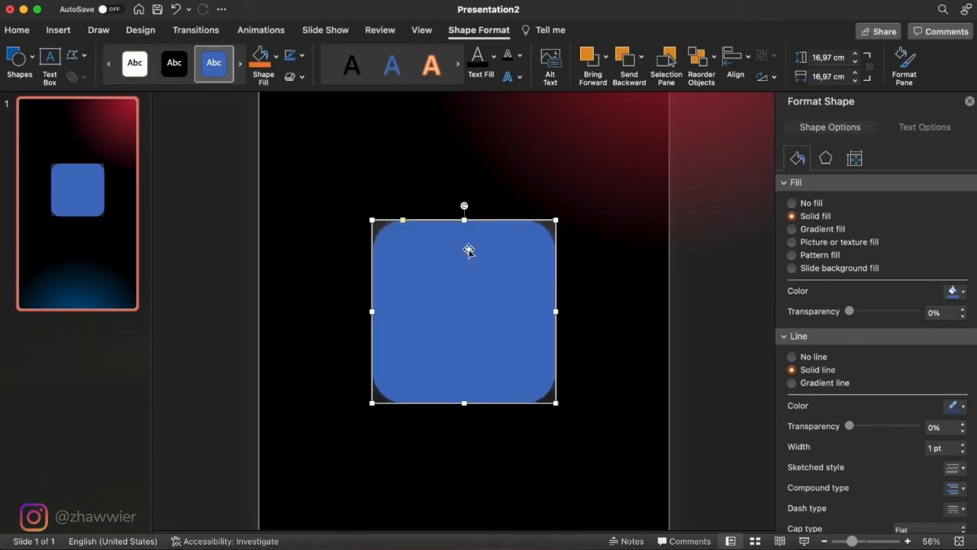
{"action": "left_click_drag", "start_coordinate": [464, 222], "coordinate": [464, 220]}
{"action": "left_click_drag", "start_coordinate": [403, 221], "coordinate": [388, 221]}
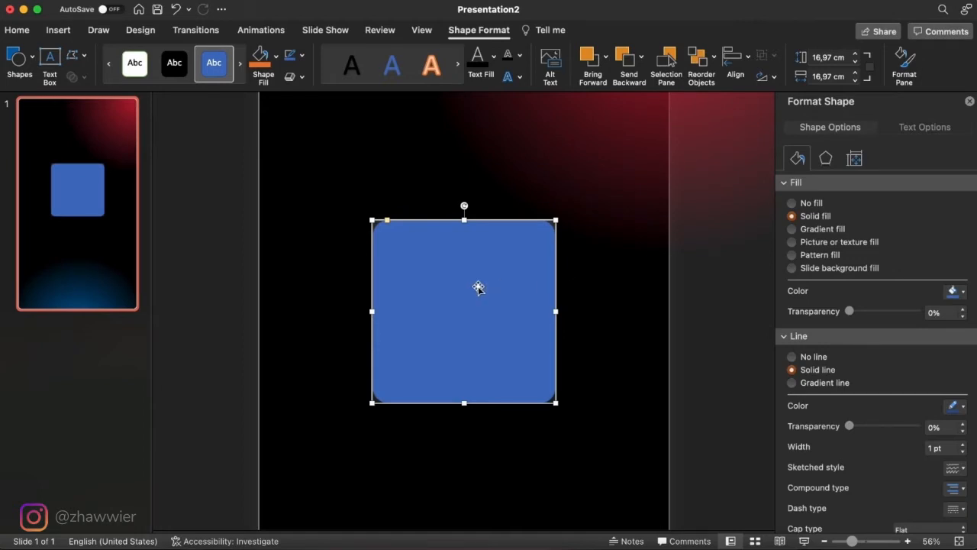
- Duplicate the rounded square, and crop the photo to rounded corners by intersecting it with the original square
{"action": "left_click_drag", "start_coordinate": [478, 287], "coordinate": [625, 205]}
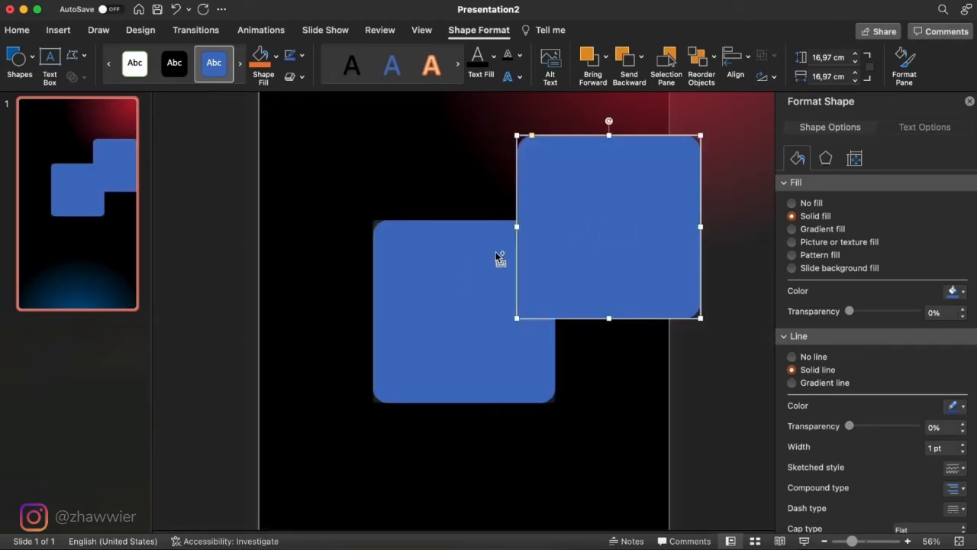
{"action": "left_click", "coordinate": [374, 222]}
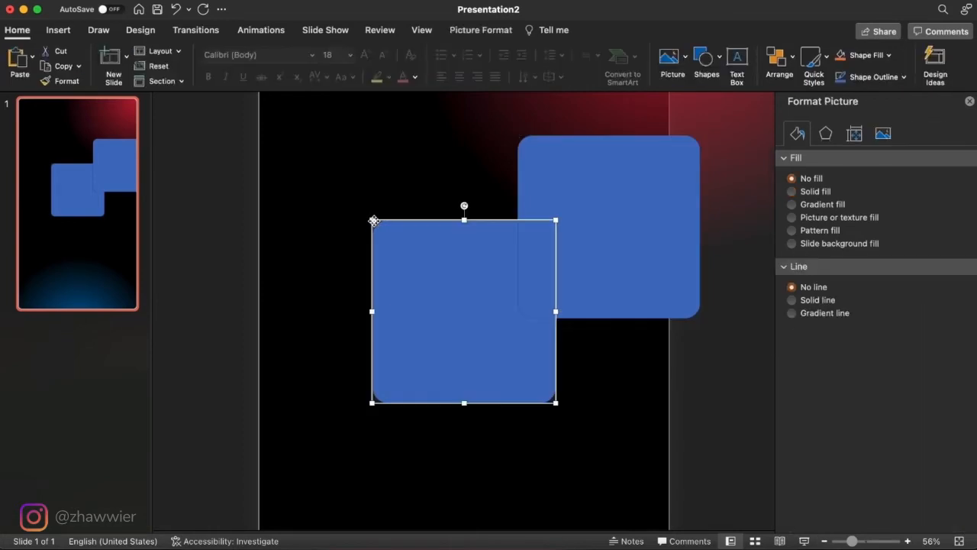
{"action": "left_click", "coordinate": [434, 276], "text": "shift"}
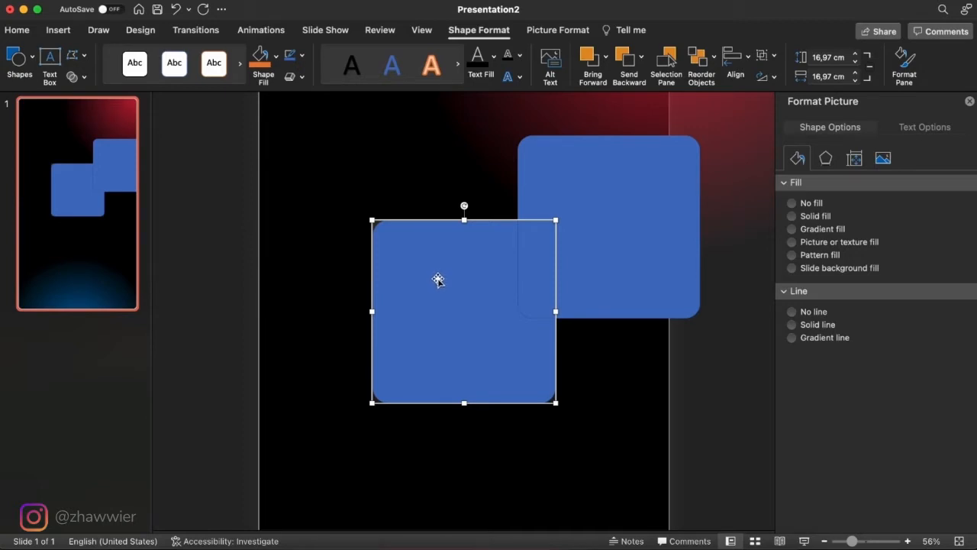
{"action": "left_click", "coordinate": [81, 78]}
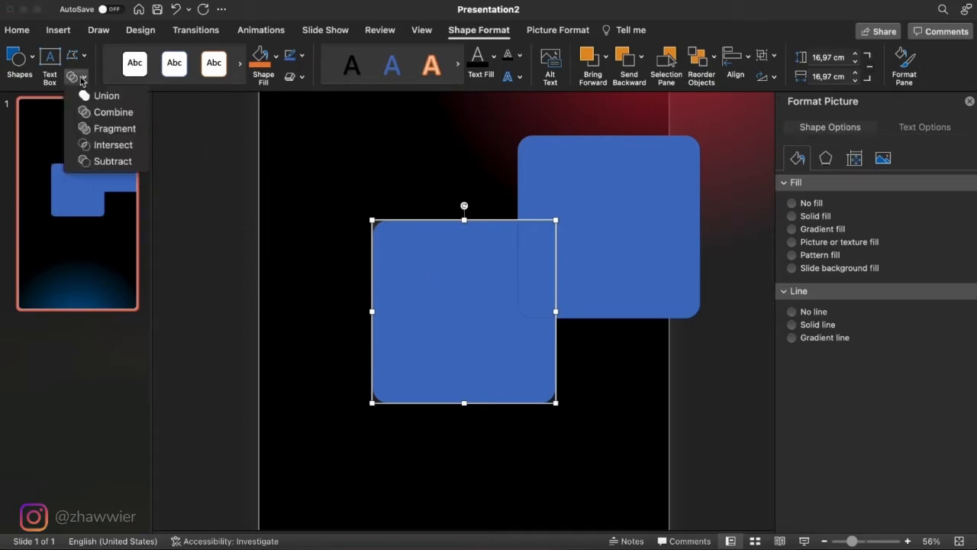
{"action": "left_click", "coordinate": [113, 152]}
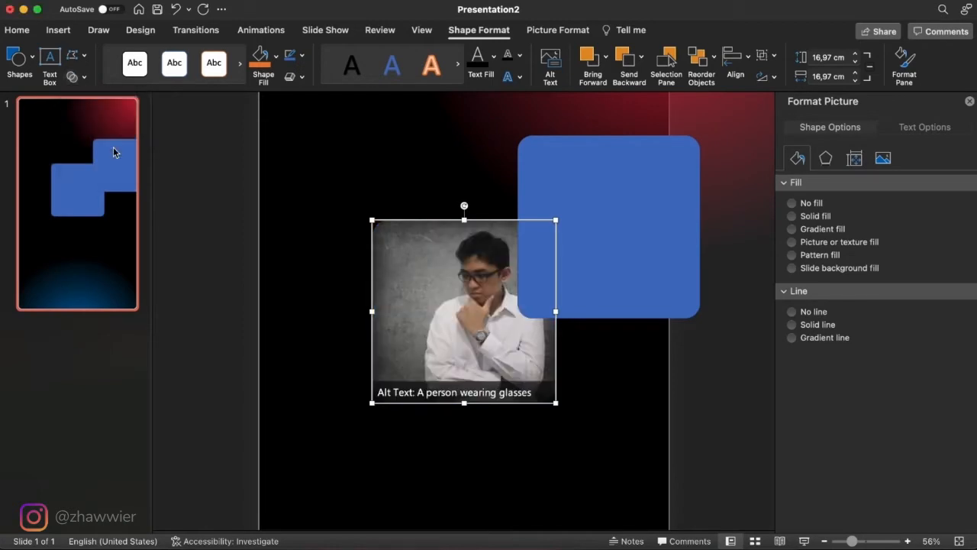
- Align the remaining rounded square with the photo, send it to the back, and tilt the photo slightly clockwise
{"action": "left_click", "coordinate": [638, 237]}
{"action": "left_click_drag", "start_coordinate": [638, 238], "coordinate": [494, 322]}
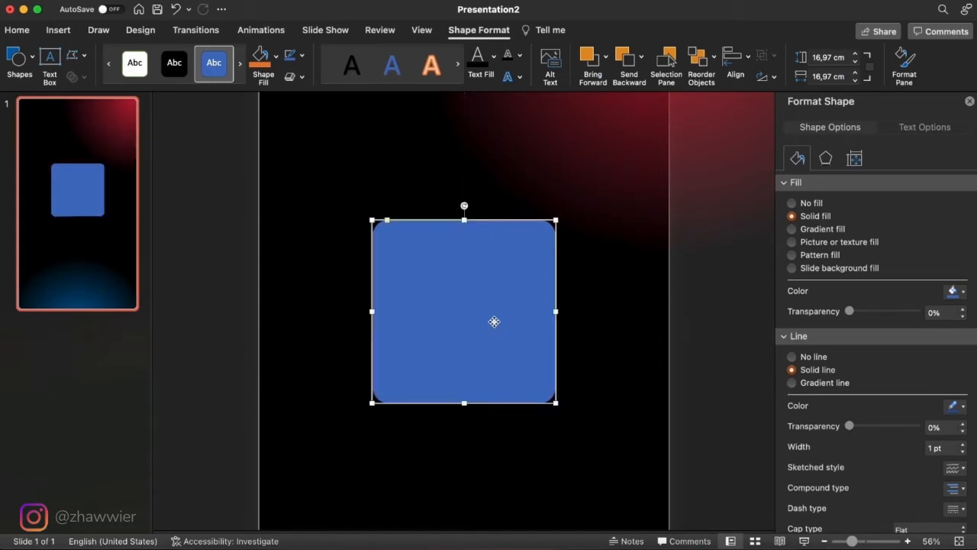
{"action": "right_click", "coordinate": [501, 327]}
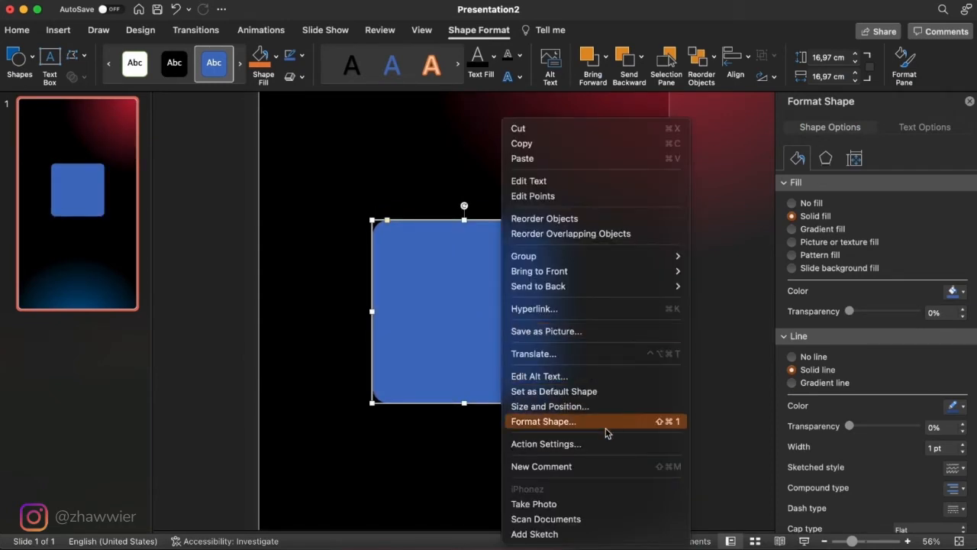
{"action": "mouse_move", "coordinate": [650, 275]}
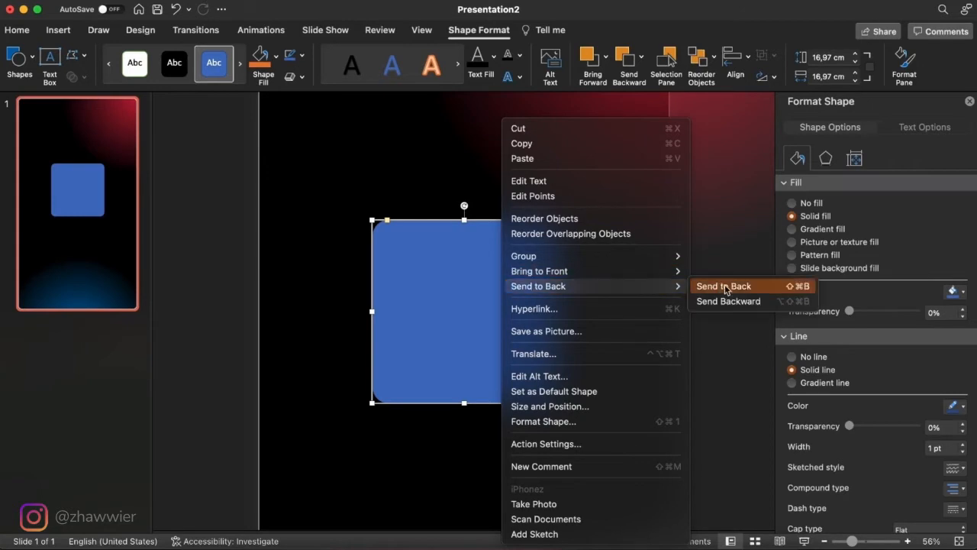
{"action": "left_click", "coordinate": [724, 286]}
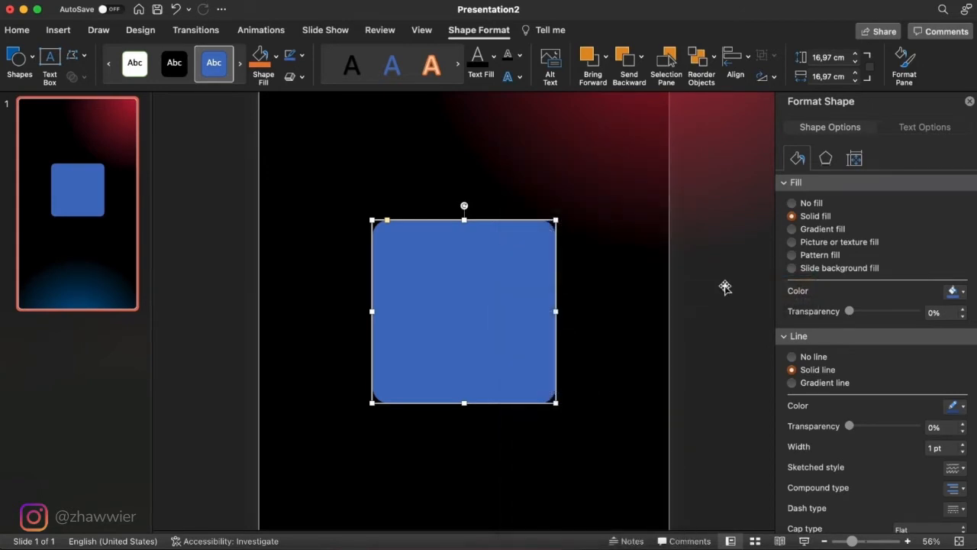
{"action": "left_click", "coordinate": [455, 271]}
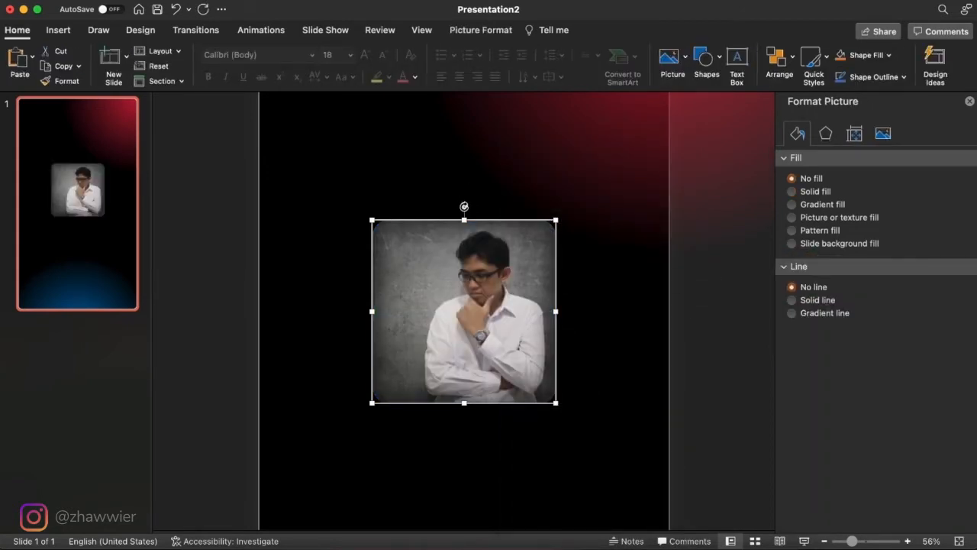
{"action": "left_click_drag", "start_coordinate": [464, 207], "coordinate": [481, 208]}
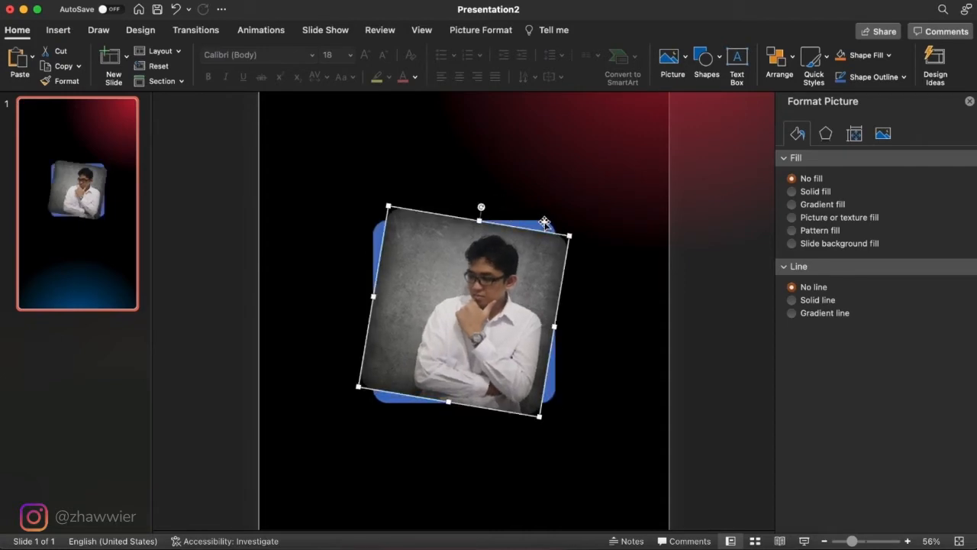
- Fill the rounded square behind the photo with crimson red, remove its outline and deselect it
{"action": "left_click", "coordinate": [548, 391]}
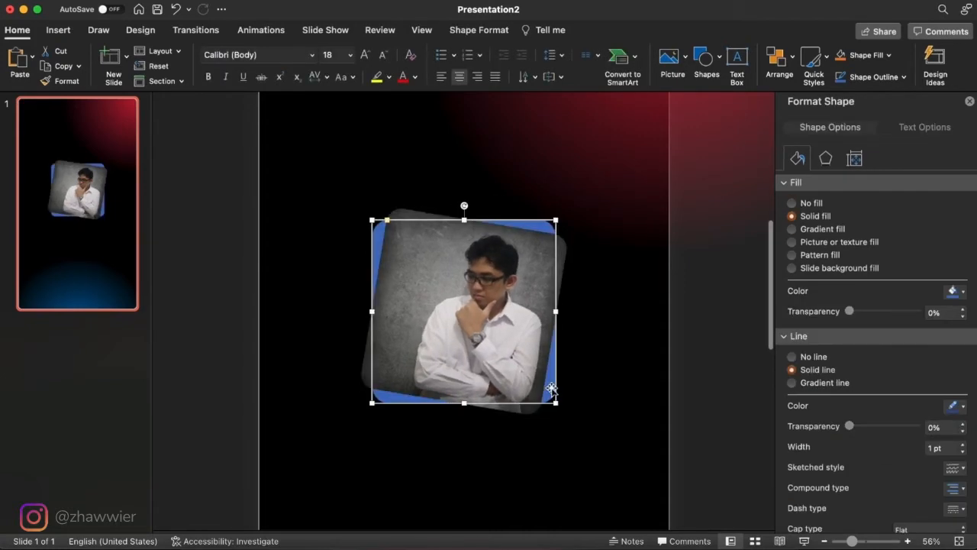
{"action": "left_click", "coordinate": [958, 291]}
{"action": "left_click", "coordinate": [857, 461]}
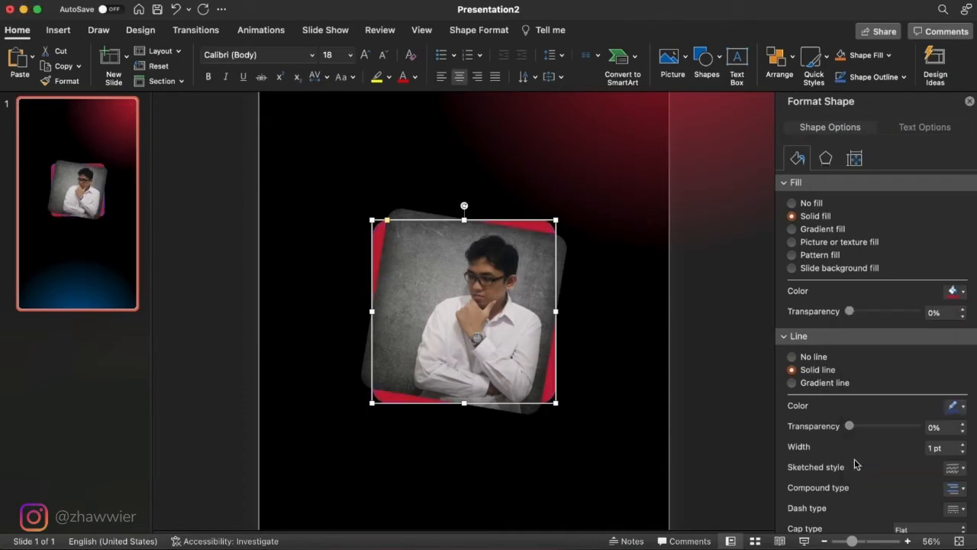
{"action": "left_click", "coordinate": [792, 356]}
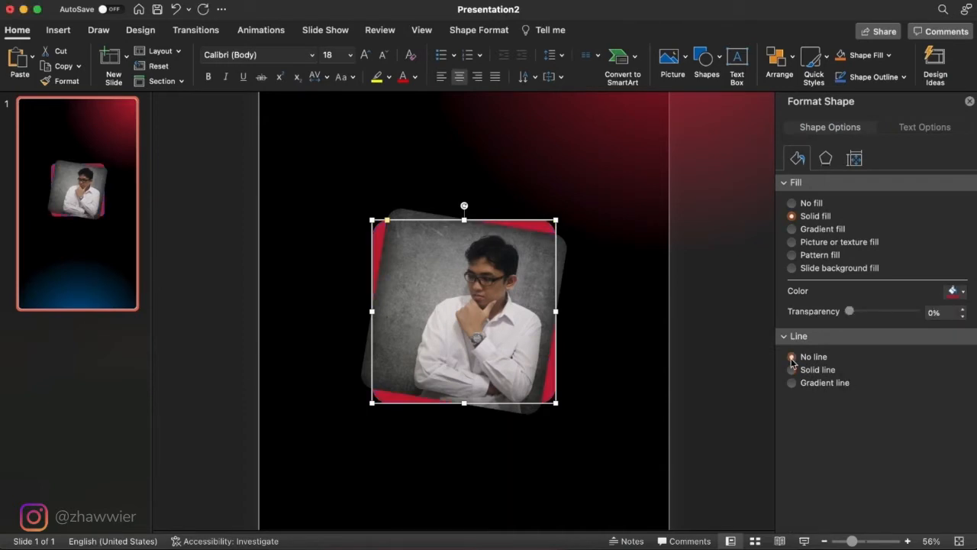
{"action": "left_click", "coordinate": [643, 383]}
- Switch to the slide master and draw a circle near the middle of the blank layout
{"action": "scroll", "coordinate": [643, 383], "scroll_direction": "down", "scroll_amount": 3}
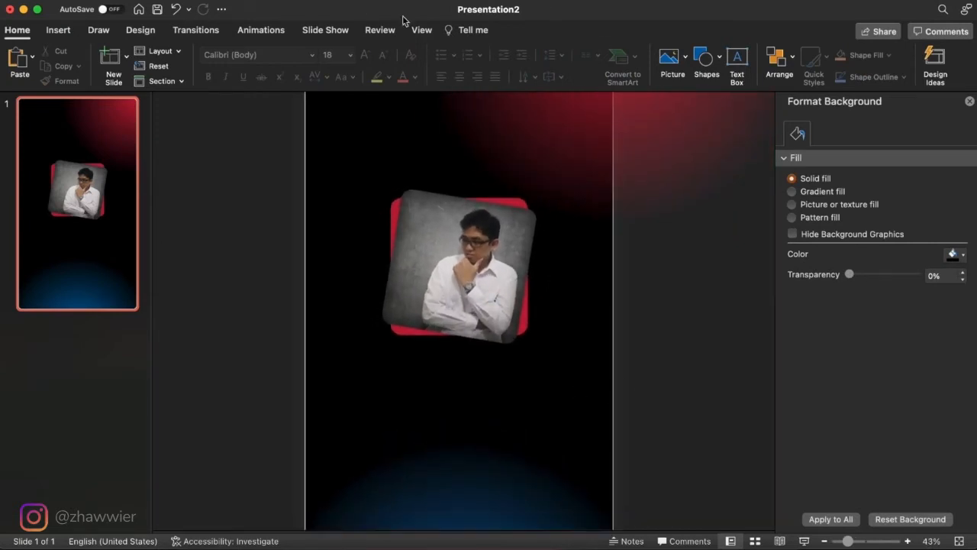
{"action": "left_click", "coordinate": [422, 30]}
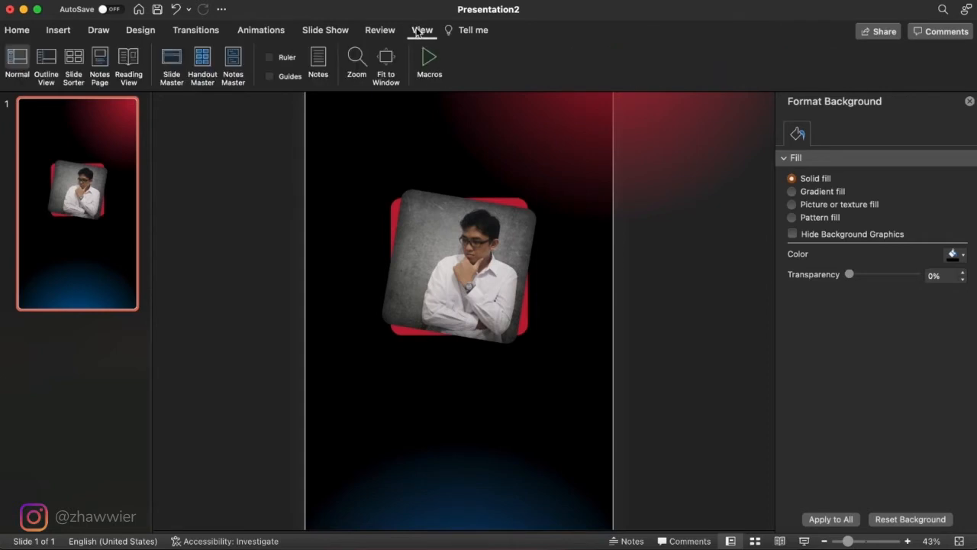
{"action": "left_click", "coordinate": [172, 67]}
{"action": "left_click", "coordinate": [128, 29]}
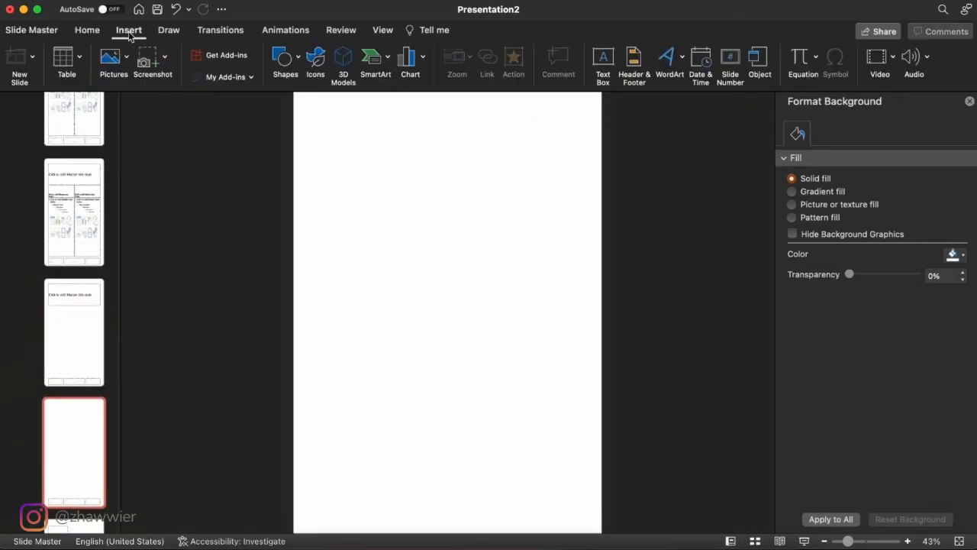
{"action": "left_click", "coordinate": [282, 57]}
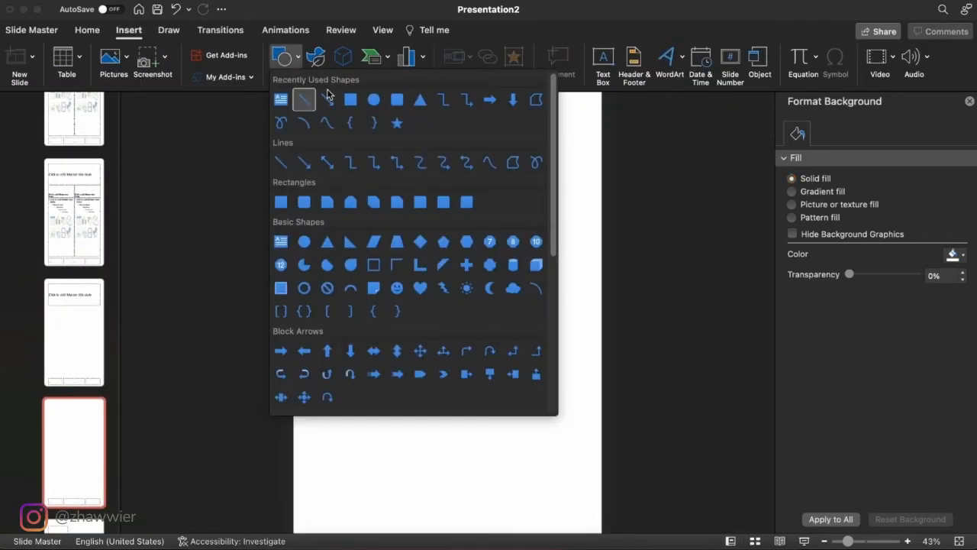
{"action": "left_click", "coordinate": [374, 100]}
{"action": "left_click_drag", "start_coordinate": [379, 247], "coordinate": [499, 343]}
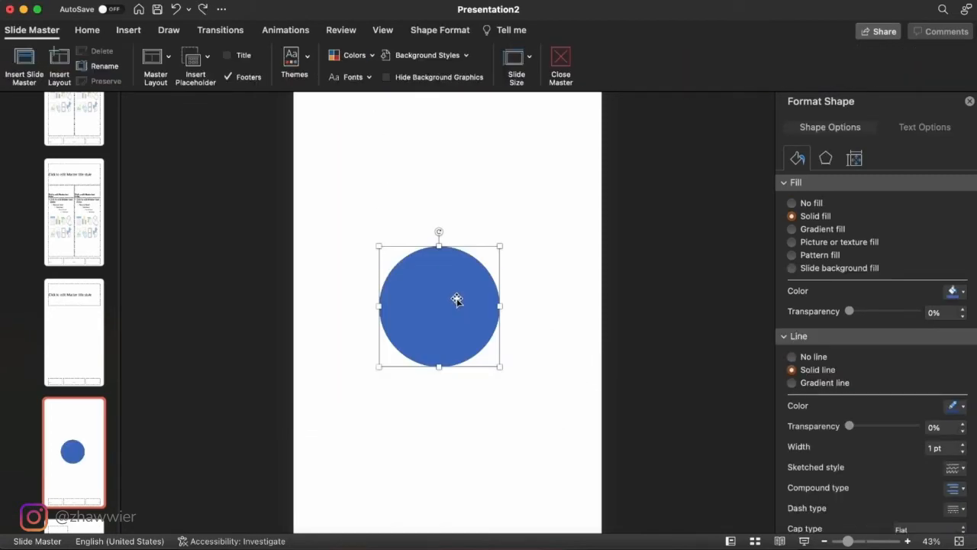
- Remove the circle's fill while keeping a solid outline, and deselect it
{"action": "left_click", "coordinate": [808, 357]}
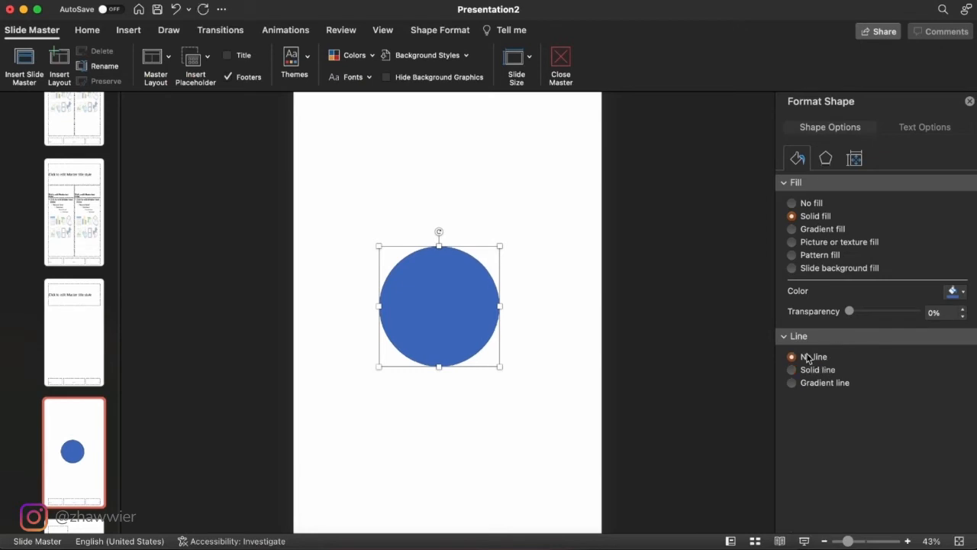
{"action": "left_click", "coordinate": [808, 369]}
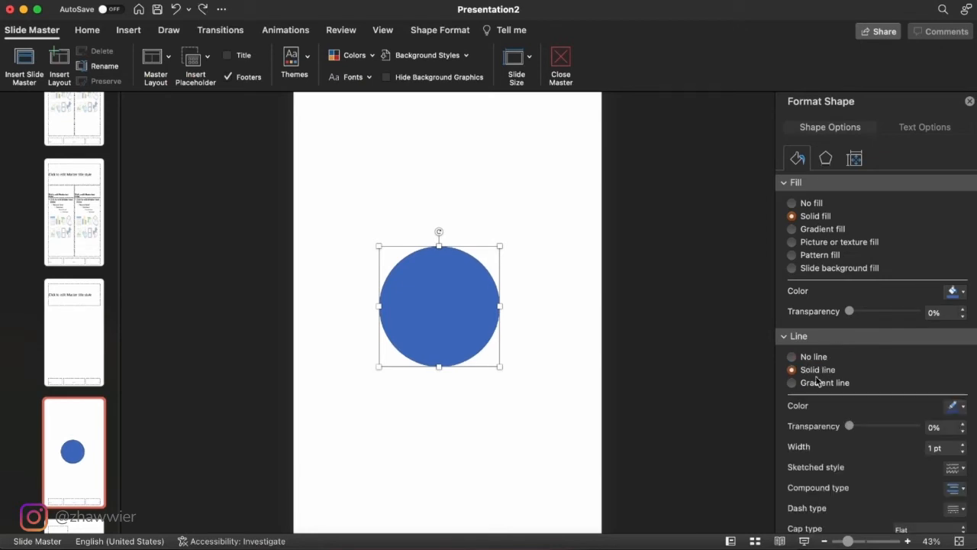
{"action": "left_click", "coordinate": [801, 204]}
{"action": "left_click", "coordinate": [596, 359]}
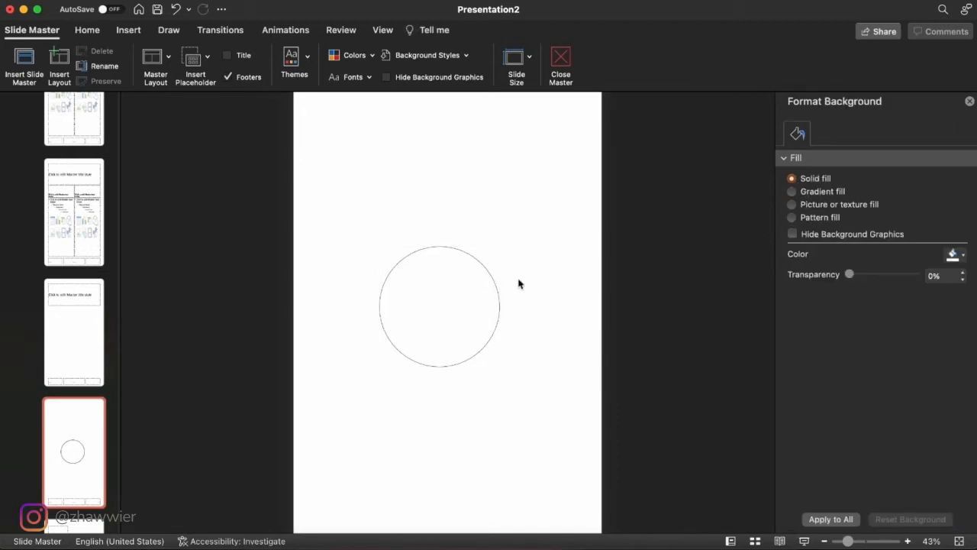
{"action": "scroll", "coordinate": [510, 274], "scroll_direction": "up", "scroll_amount": 3}
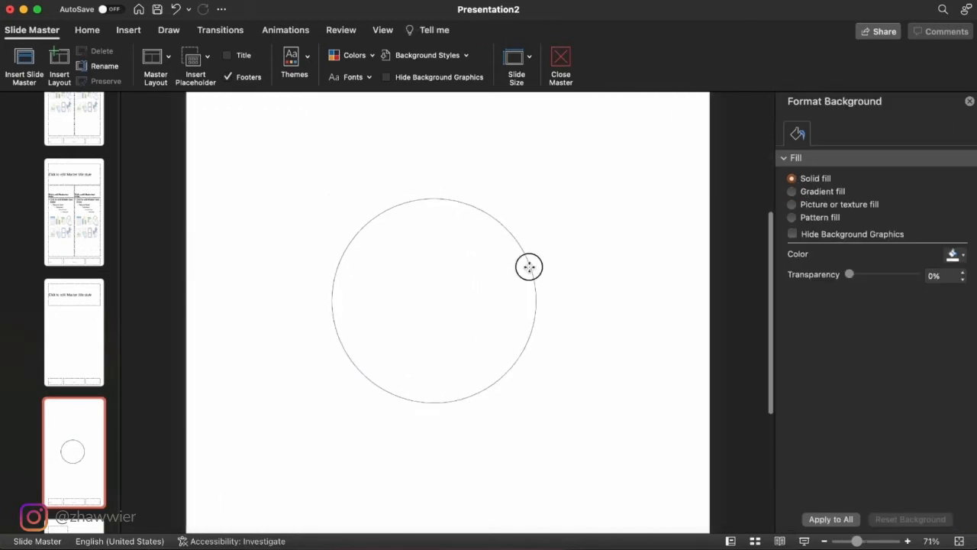
- Set the outline colour of the circle on the blank layout to the standard dark red
{"action": "left_click", "coordinate": [529, 268]}
{"action": "left_click", "coordinate": [962, 361]}
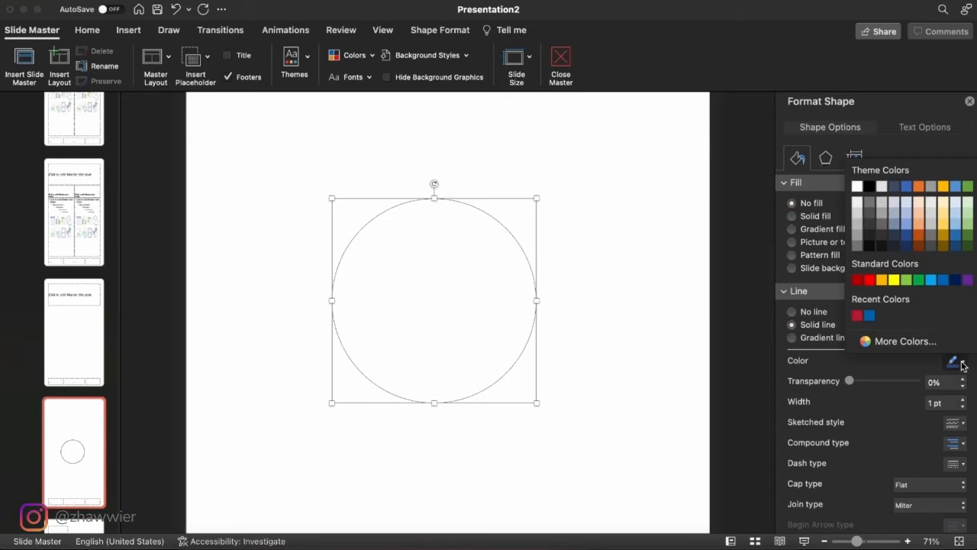
{"action": "left_click", "coordinate": [857, 280]}
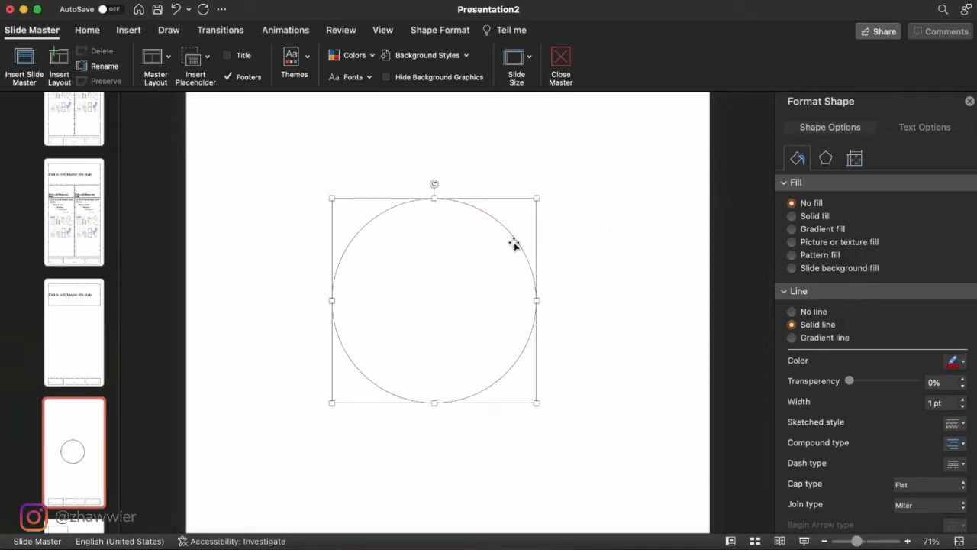
- Add a concentric copy of the circle at about half its size and close the slide master
{"action": "mouse_move", "coordinate": [514, 243]}
{"action": "left_mouse_down"}
{"action": "mouse_move", "coordinate": [539, 232]}
{"action": "mouse_move", "coordinate": [528, 255]}
{"action": "mouse_move", "coordinate": [519, 248]}
{"action": "mouse_move", "coordinate": [532, 242]}
{"action": "left_mouse_up"}
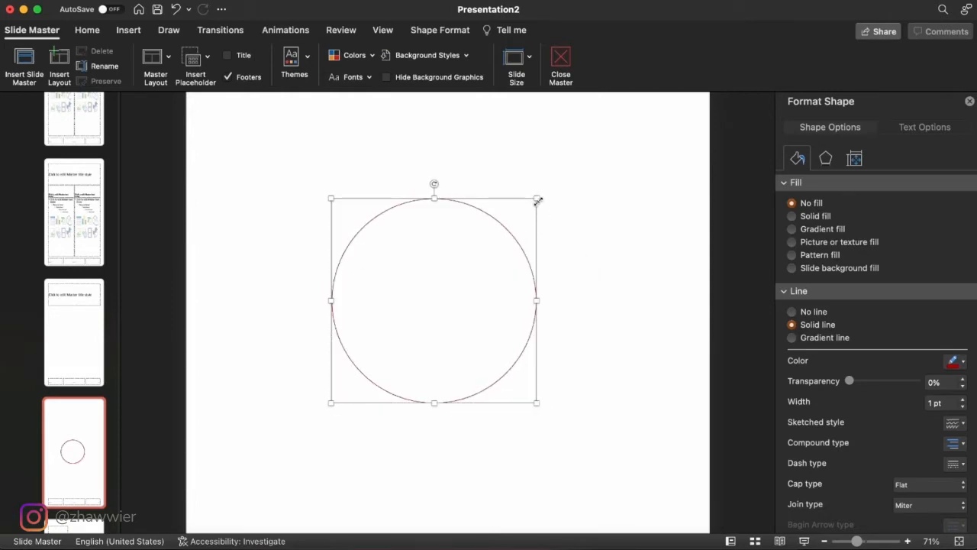
{"action": "left_click_drag", "start_coordinate": [539, 200], "coordinate": [485, 265]}
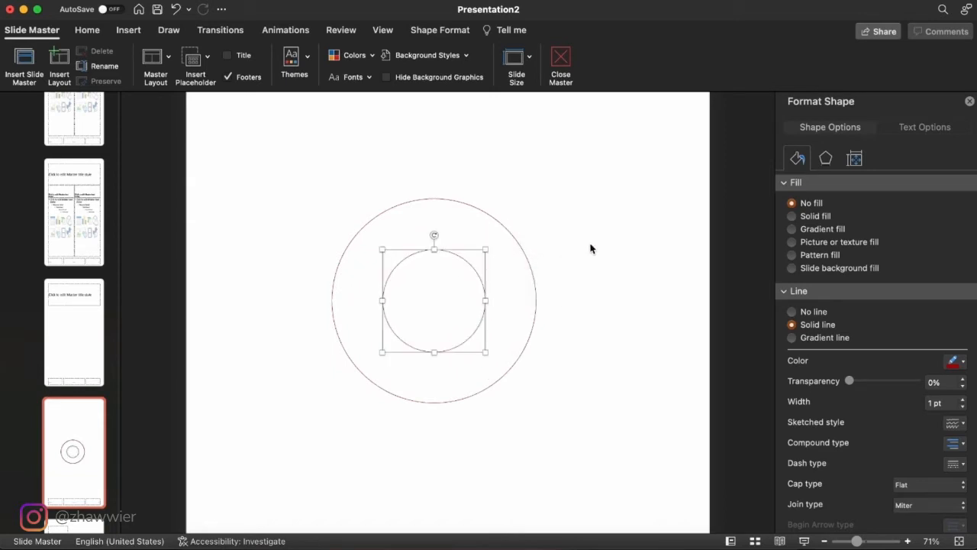
{"action": "left_click", "coordinate": [590, 246]}
{"action": "left_click", "coordinate": [562, 58]}
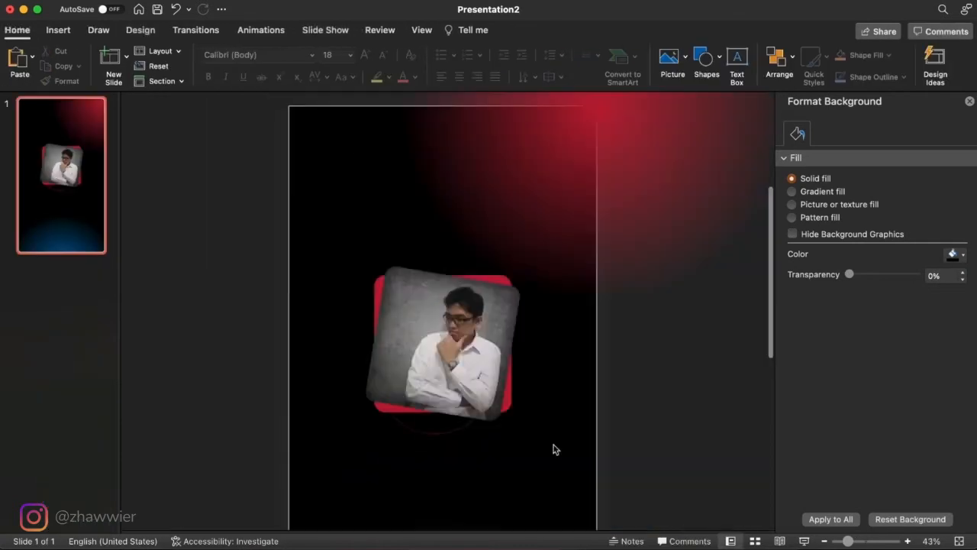
- Group the tilted photo with the red rounded square behind it
{"action": "left_click_drag", "start_coordinate": [554, 447], "coordinate": [307, 226]}
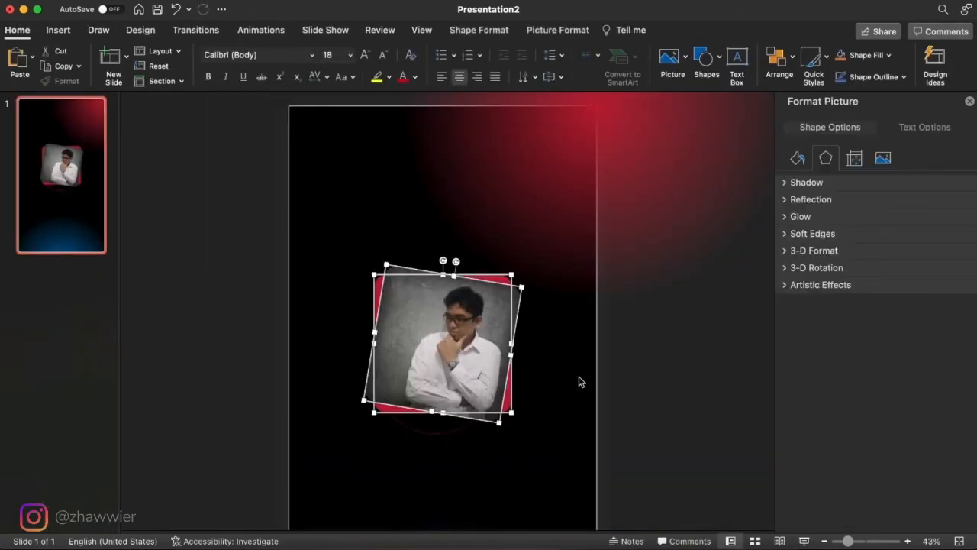
{"action": "right_click", "coordinate": [463, 336]}
{"action": "mouse_move", "coordinate": [543, 317]}
{"action": "left_click", "coordinate": [619, 317]}
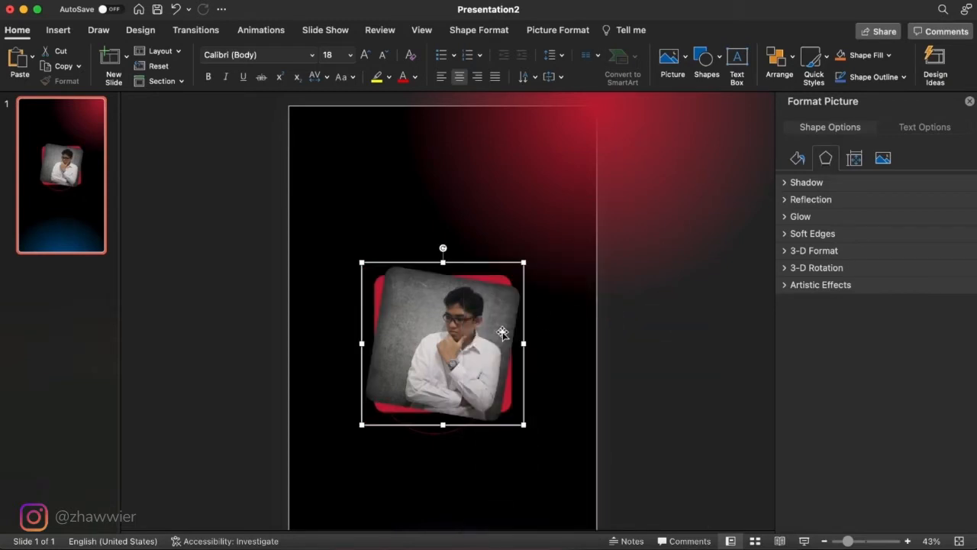
- Show the list of slide objects and hide the photo group
{"action": "left_click", "coordinate": [786, 64]}
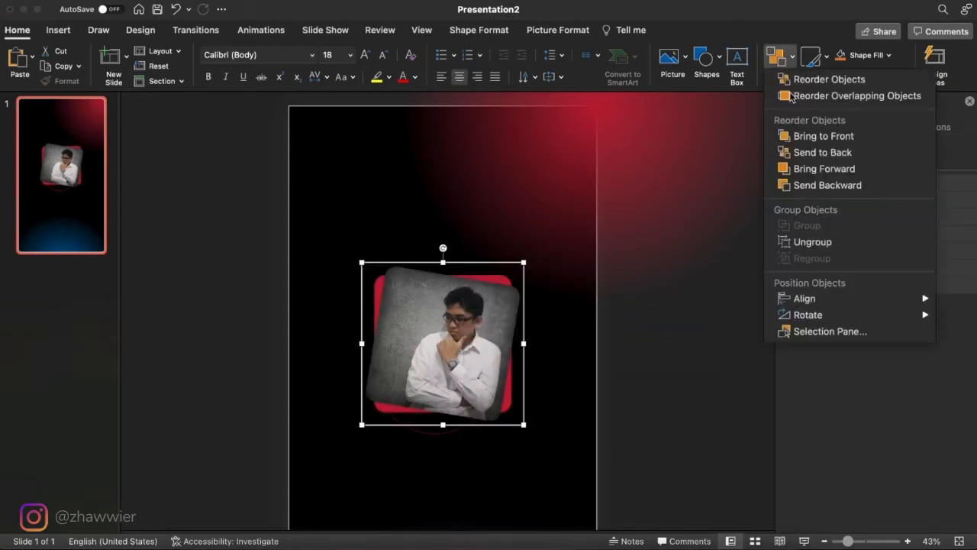
{"action": "left_click", "coordinate": [802, 331]}
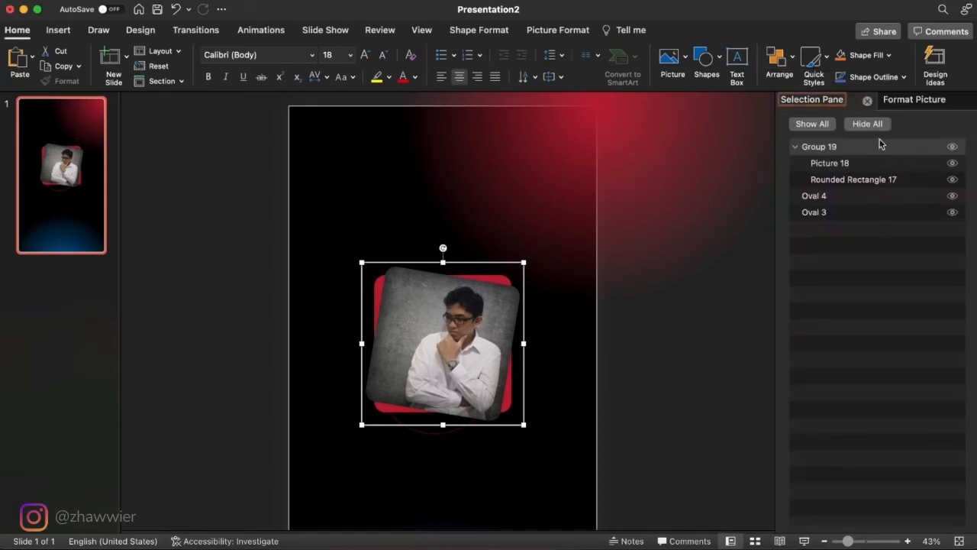
{"action": "left_click", "coordinate": [953, 148]}
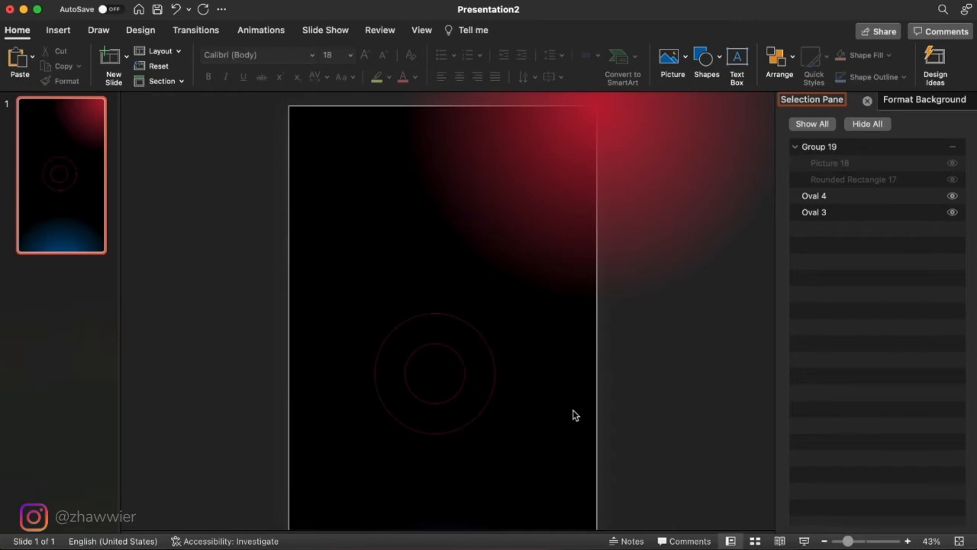
- Draw a circle about 15.34 cm wide, centred on the two concentric guide circles
{"action": "scroll", "coordinate": [574, 415], "scroll_direction": "down", "scroll_amount": 3}
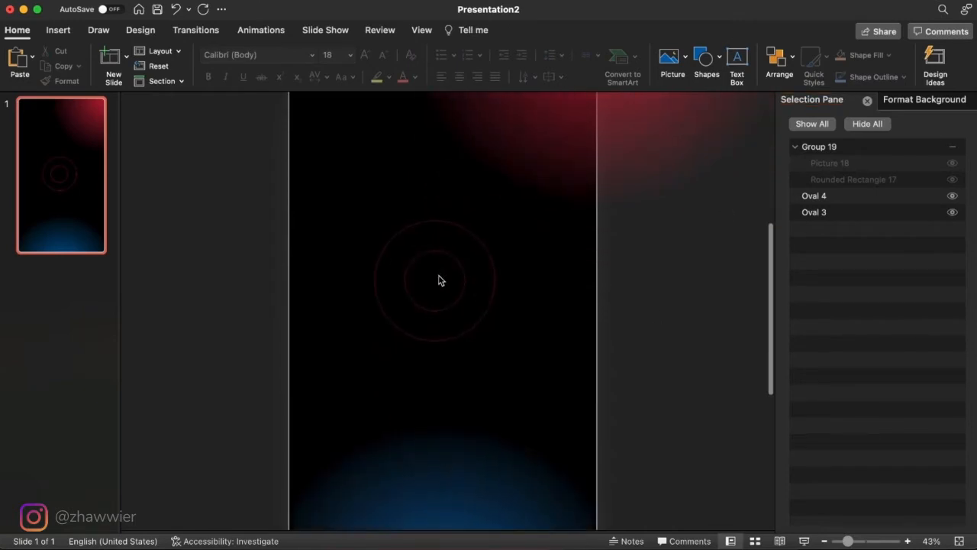
{"action": "scroll", "coordinate": [432, 327], "scroll_direction": "up", "scroll_amount": 5}
{"action": "left_click", "coordinate": [431, 326]}
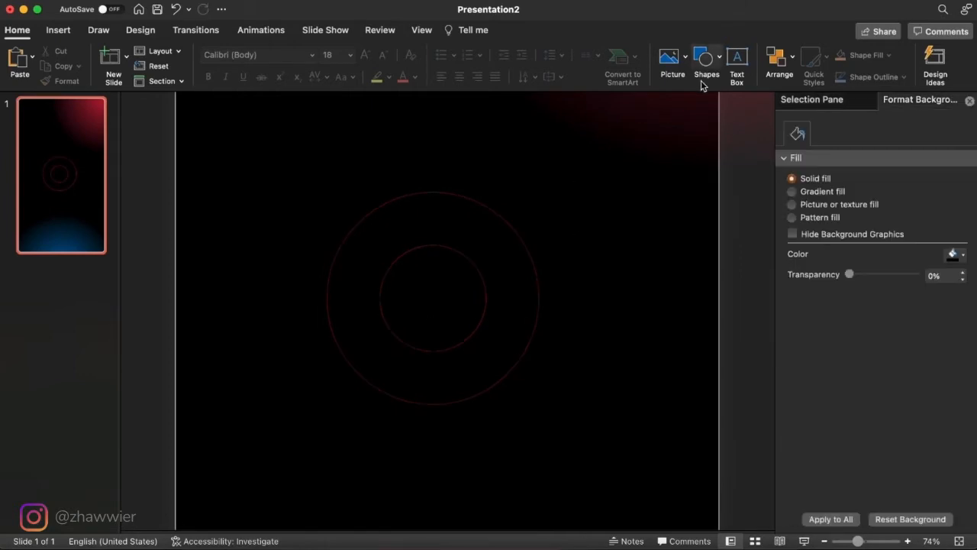
{"action": "left_click", "coordinate": [701, 60]}
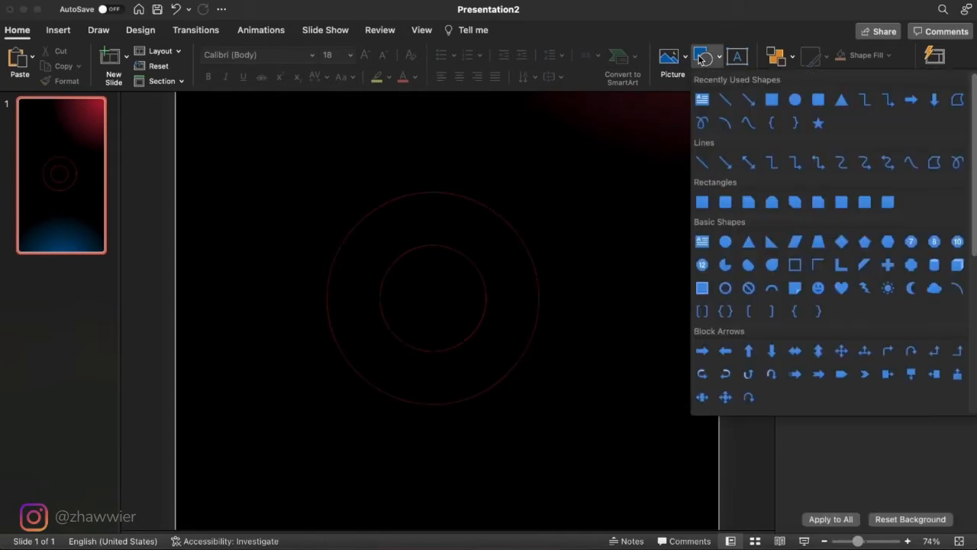
{"action": "left_click", "coordinate": [795, 100]}
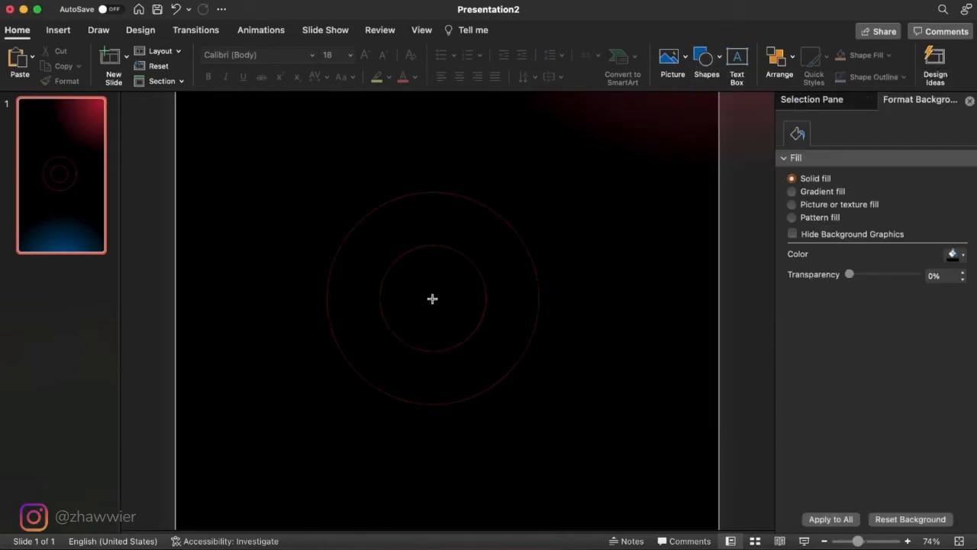
{"action": "left_click_drag", "start_coordinate": [433, 298], "coordinate": [541, 368]}
- Give the circle a radial red gradient with no outline, placing the transparent stop at 49% and the red stop at 80%
{"action": "left_click", "coordinate": [822, 229]}
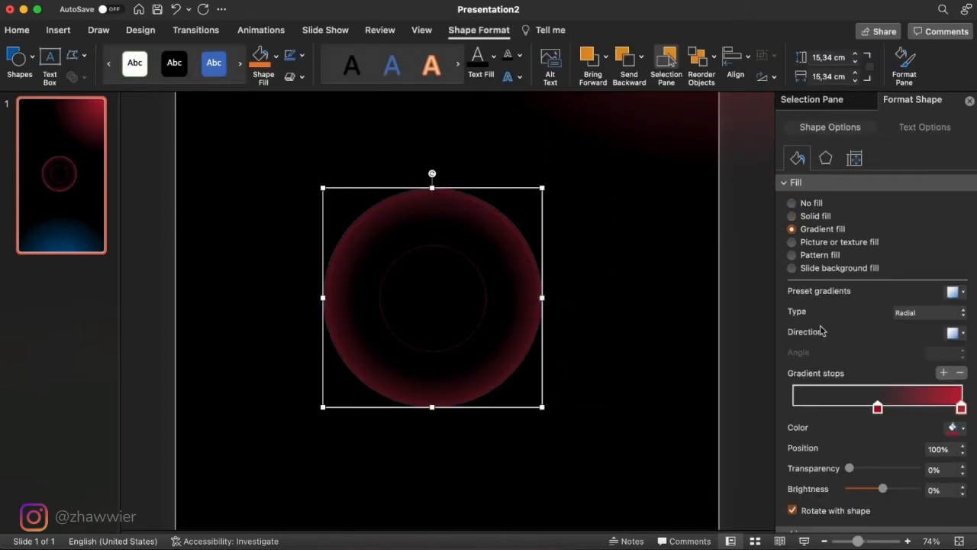
{"action": "scroll", "coordinate": [812, 443], "scroll_direction": "down", "scroll_amount": 5}
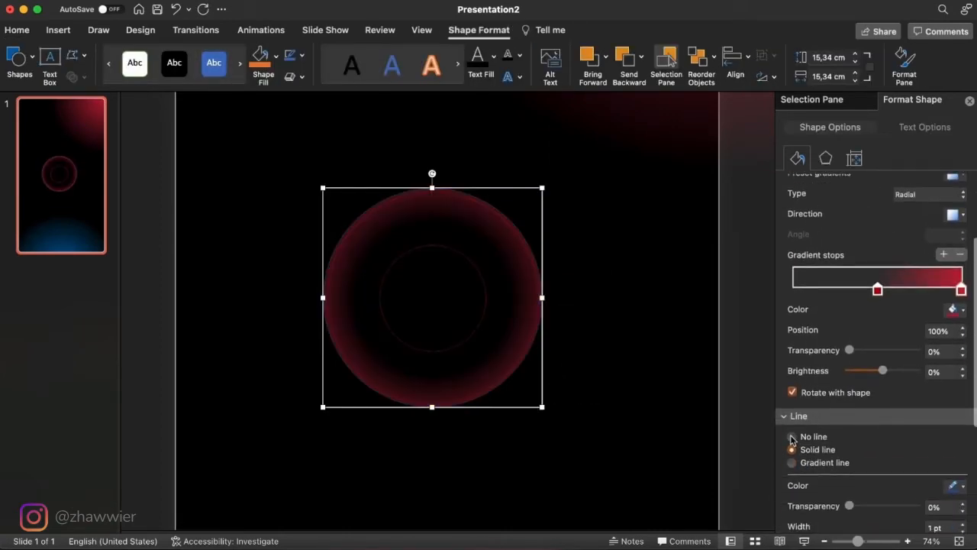
{"action": "scroll", "coordinate": [791, 439], "scroll_direction": "up", "scroll_amount": 3}
{"action": "left_click", "coordinate": [878, 345]}
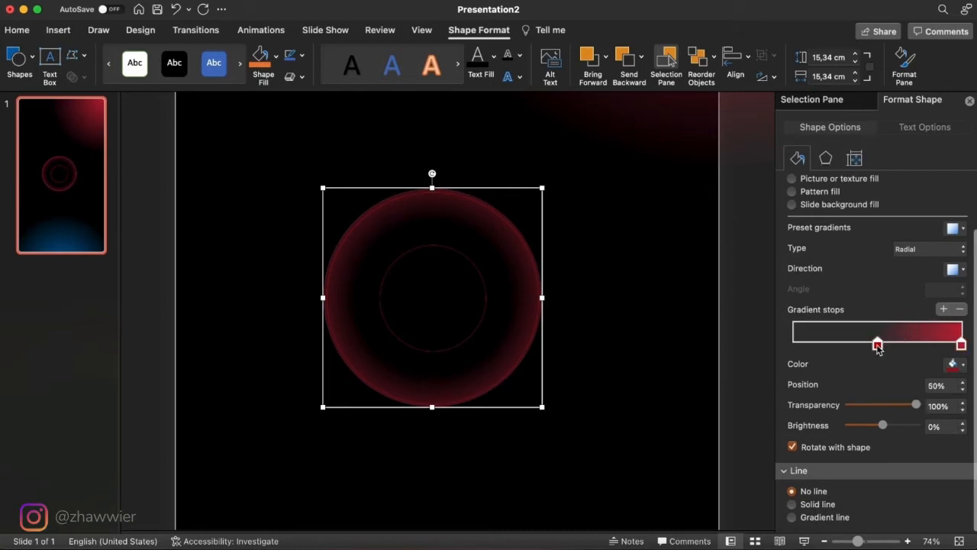
{"action": "left_click_drag", "start_coordinate": [961, 344], "coordinate": [929, 344]}
{"action": "mouse_move", "coordinate": [877, 344]}
{"action": "left_mouse_down"}
{"action": "mouse_move", "coordinate": [892, 346]}
{"action": "mouse_move", "coordinate": [878, 348]}
{"action": "left_mouse_up"}
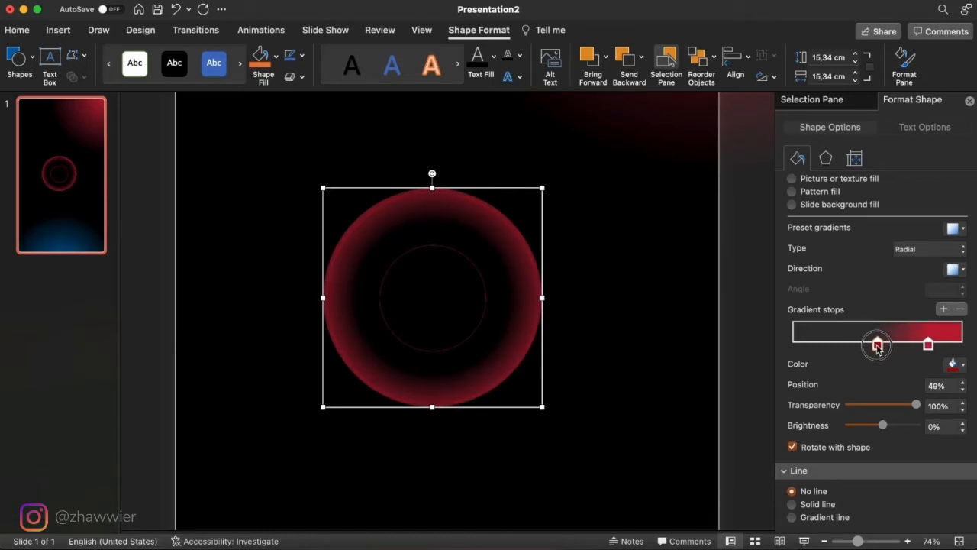
- Enlarge the gradient circle to about 18.12 cm and shift it down to meet the top of the outer guide circle
{"action": "mouse_move", "coordinate": [545, 408]}
{"action": "left_mouse_down"}
{"action": "mouse_move", "coordinate": [573, 421]}
{"action": "mouse_move", "coordinate": [561, 414]}
{"action": "left_mouse_up"}
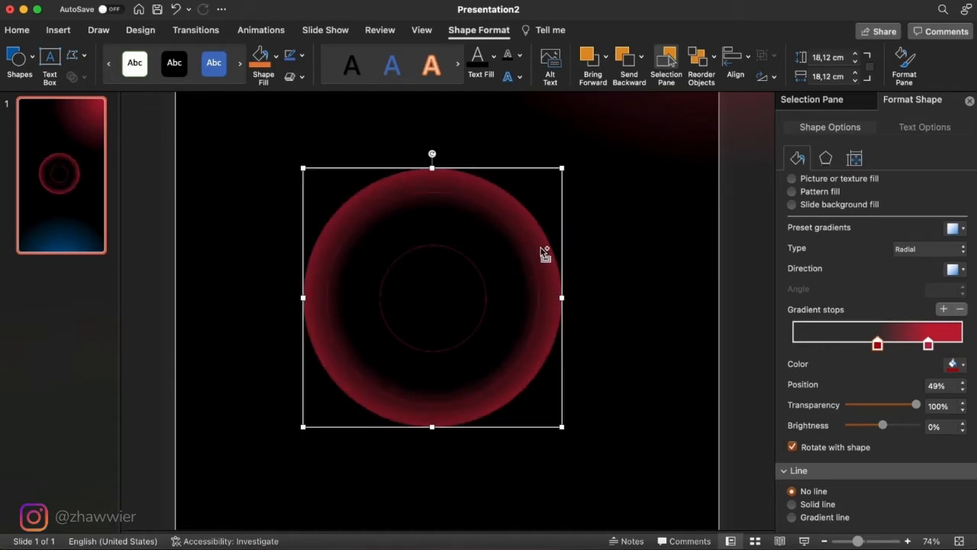
{"action": "left_click_drag", "start_coordinate": [543, 247], "coordinate": [541, 268]}
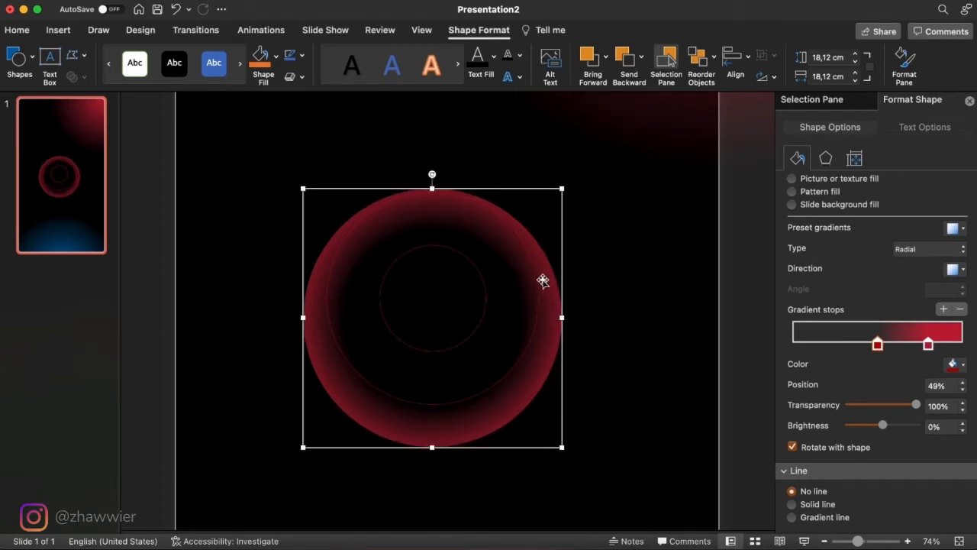
{"action": "key", "text": "Down"}
{"action": "key", "text": "Up"}
{"action": "key", "text": "Down"}
{"action": "key", "text": "Down"}
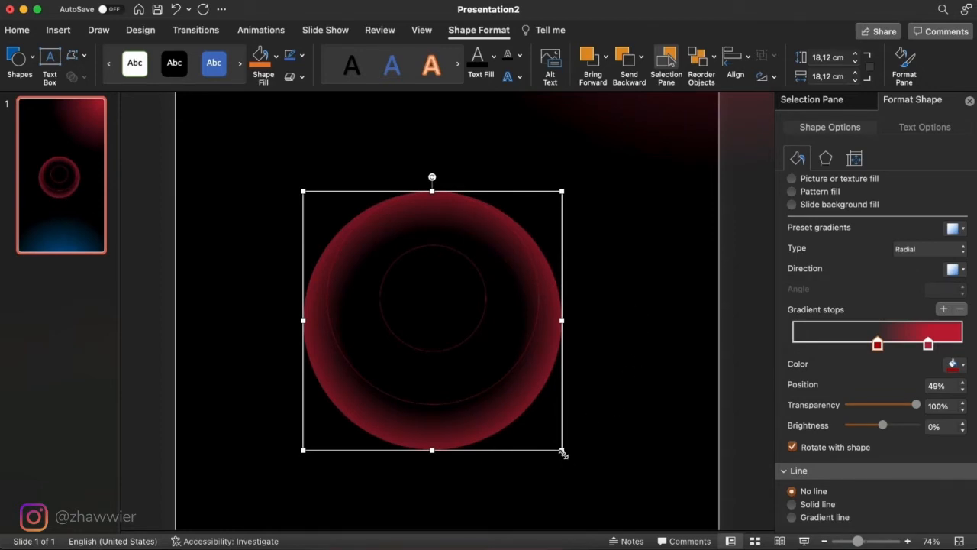
- Save the red gradient circle as a PNG picture named red on the Desktop
{"action": "right_click", "coordinate": [489, 226]}
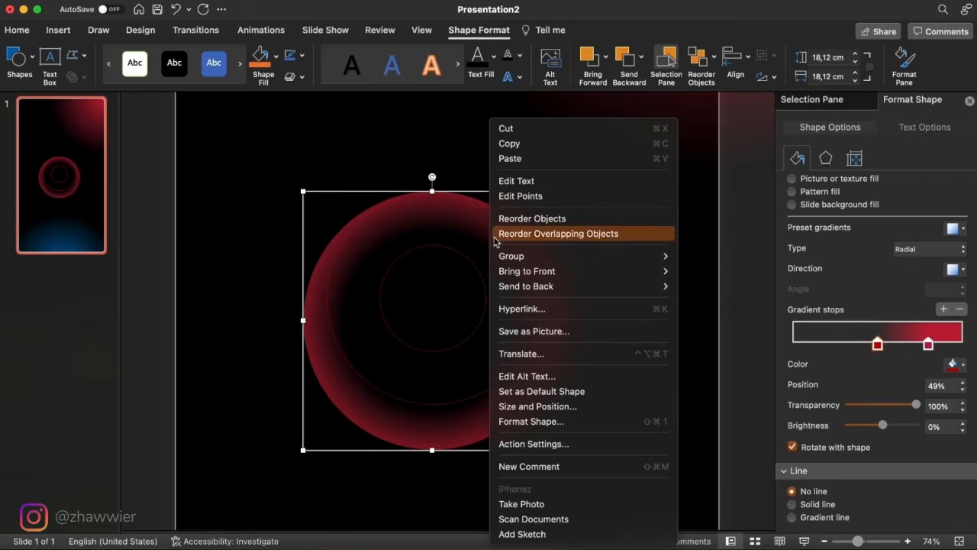
{"action": "left_click", "coordinate": [601, 328]}
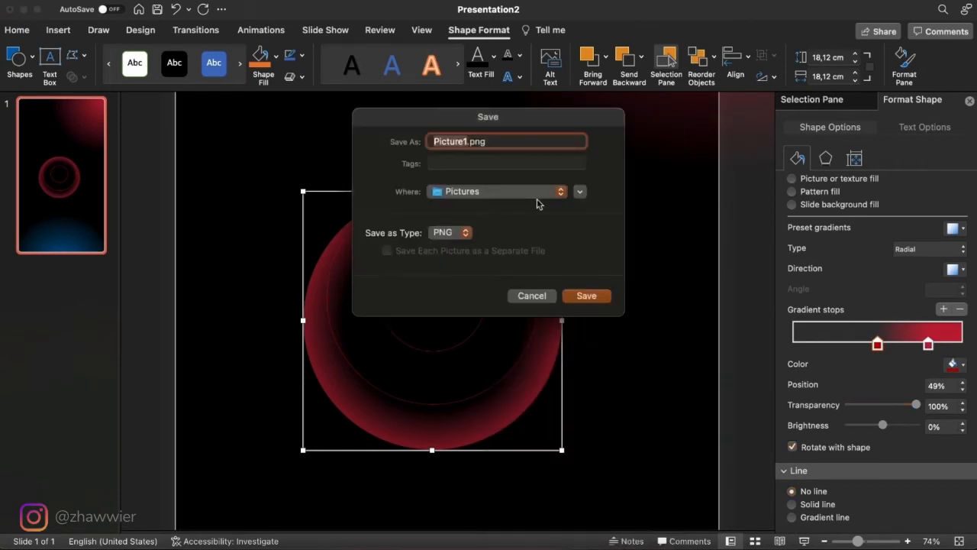
{"action": "type", "text": "red"}
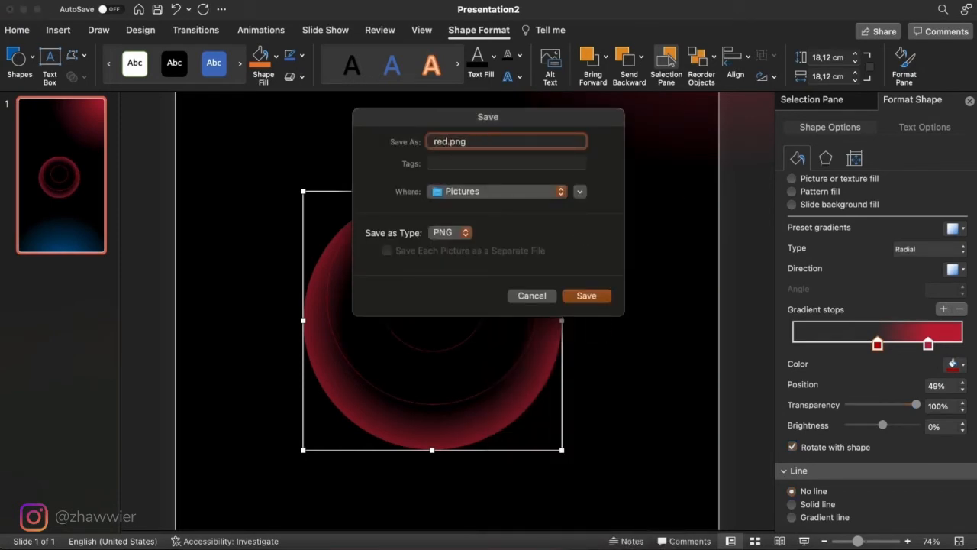
{"action": "left_click", "coordinate": [562, 192]}
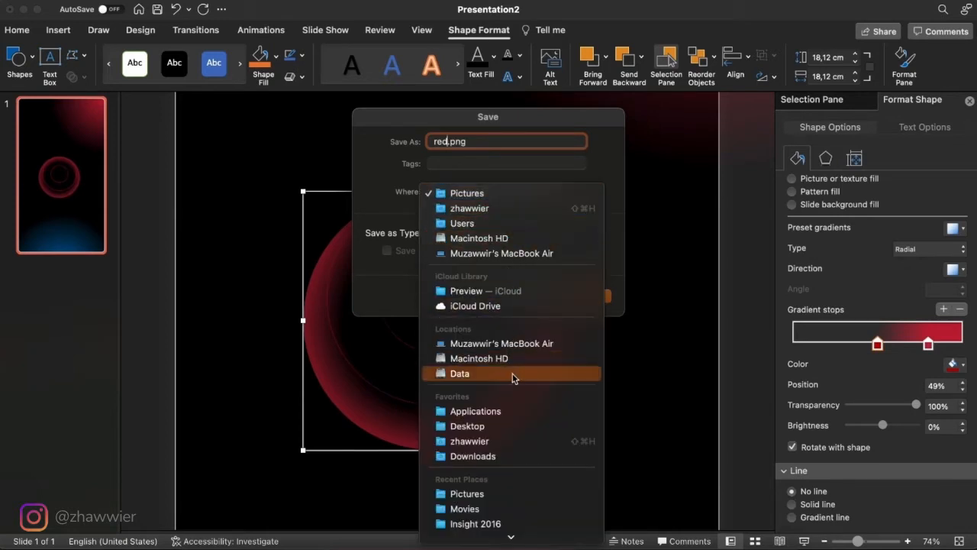
{"action": "left_click", "coordinate": [515, 427]}
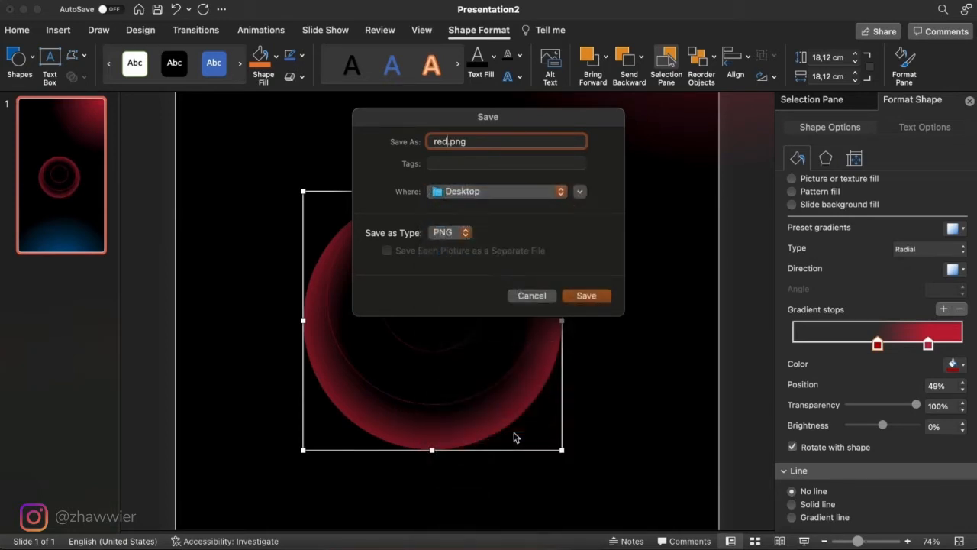
{"action": "left_click", "coordinate": [587, 297]}
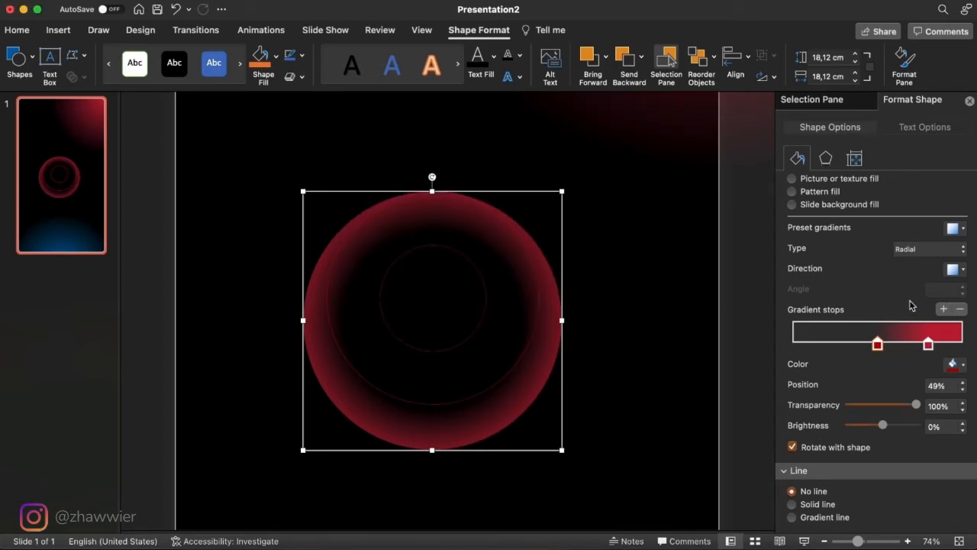
- Change the 80% gradient stop of the circle to the recently used blue
{"action": "left_click", "coordinate": [929, 345]}
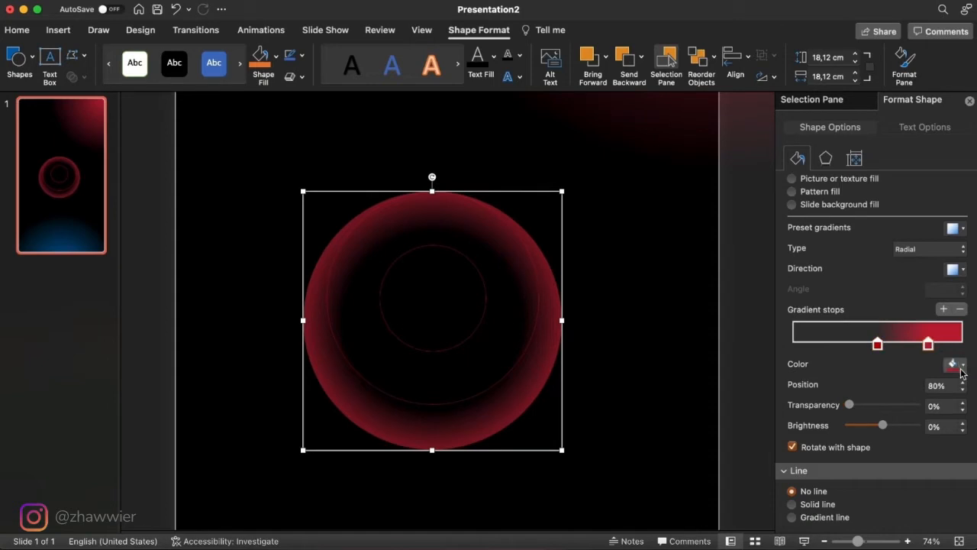
{"action": "left_click", "coordinate": [962, 367]}
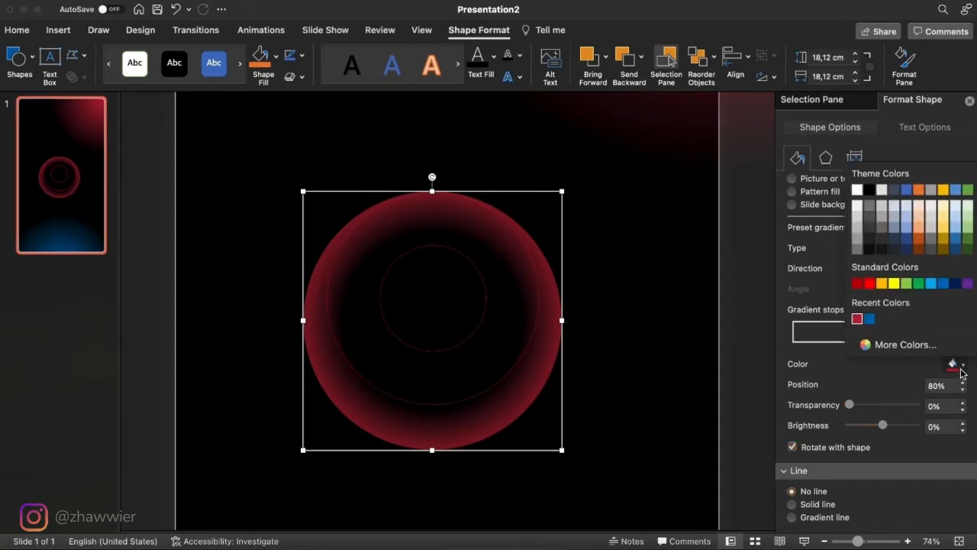
{"action": "left_click", "coordinate": [869, 320]}
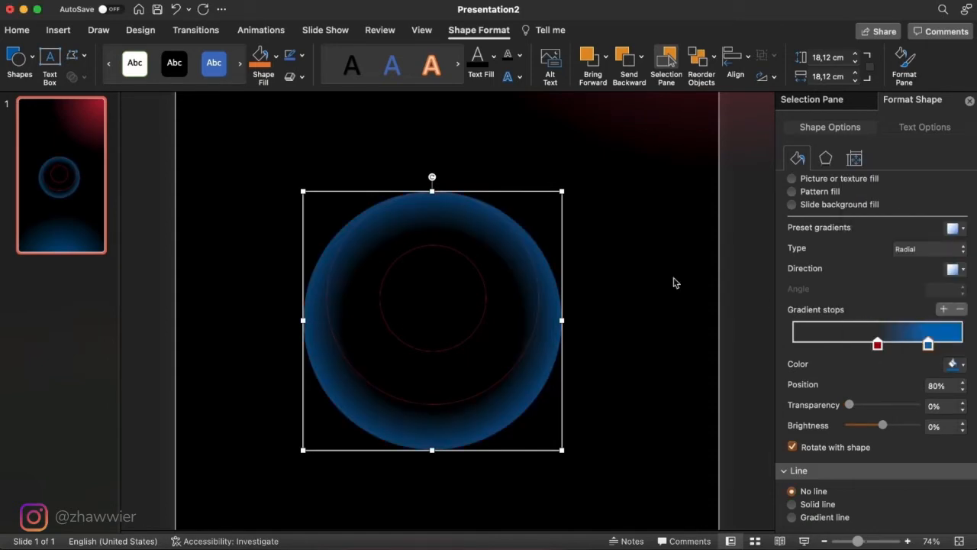
- Save the blue gradient circle as a PNG picture named blue on the Desktop
{"action": "right_click", "coordinate": [542, 283]}
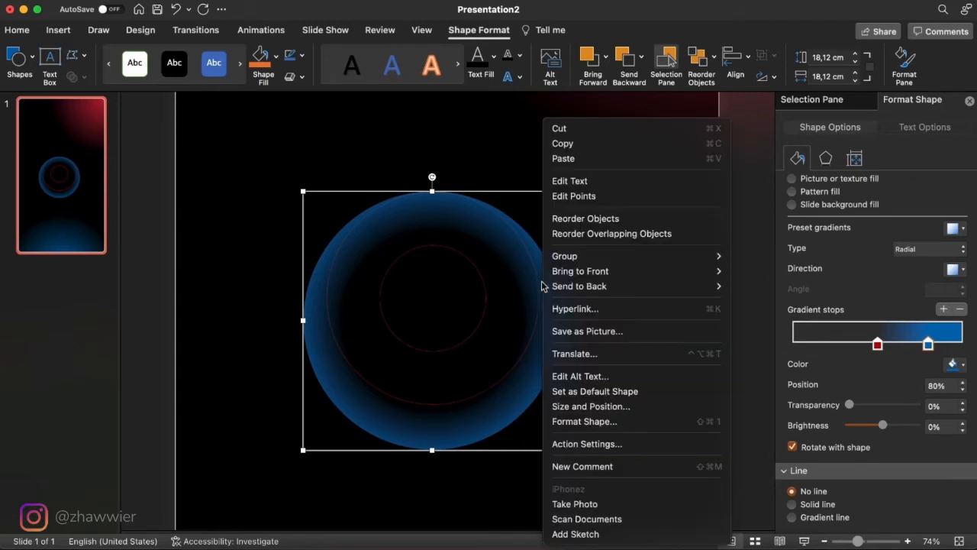
{"action": "left_click", "coordinate": [630, 336]}
{"action": "type", "text": "blue"}
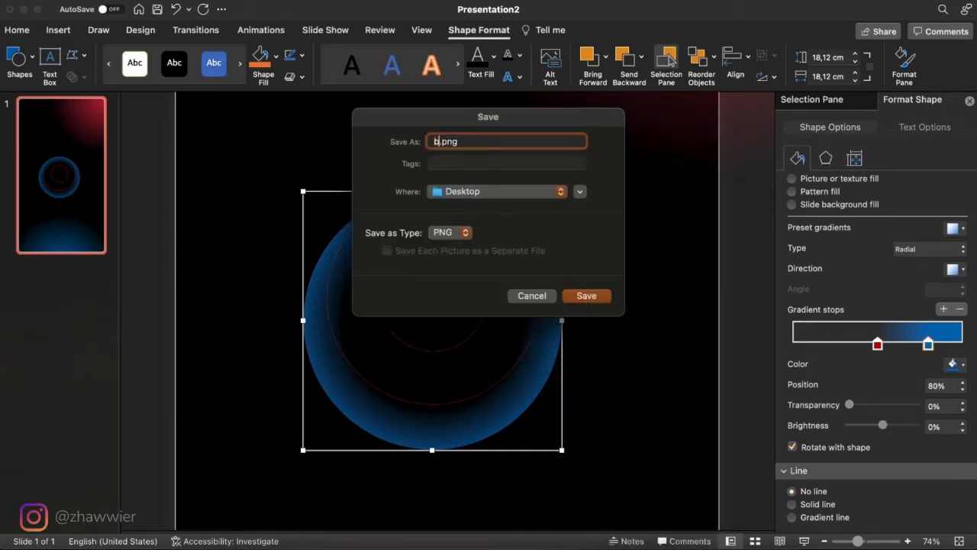
{"action": "left_click", "coordinate": [586, 296]}
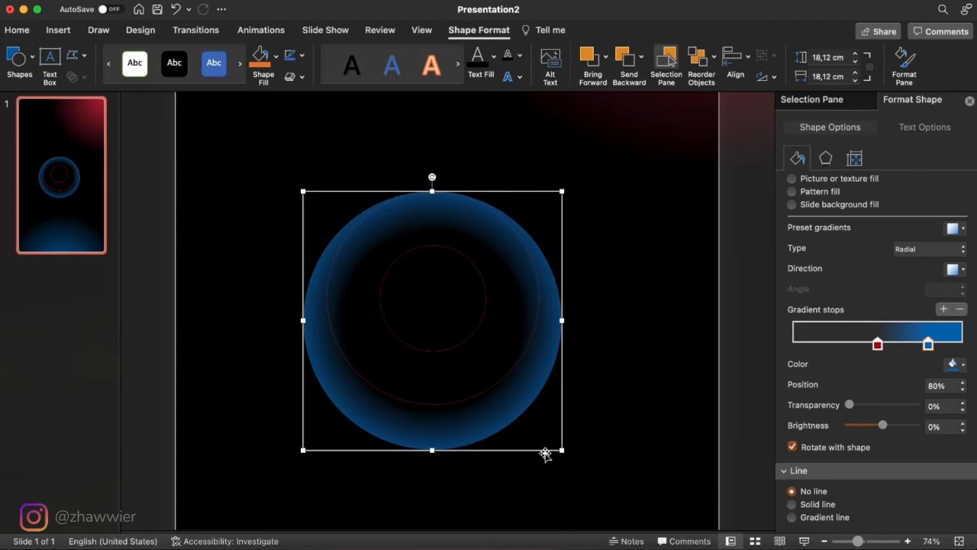
- Shrink the blue gradient circle to about 15.31 cm and align it over the outer guide circle
{"action": "left_click_drag", "start_coordinate": [560, 450], "coordinate": [547, 423]}
{"action": "left_click_drag", "start_coordinate": [532, 329], "coordinate": [526, 310]}
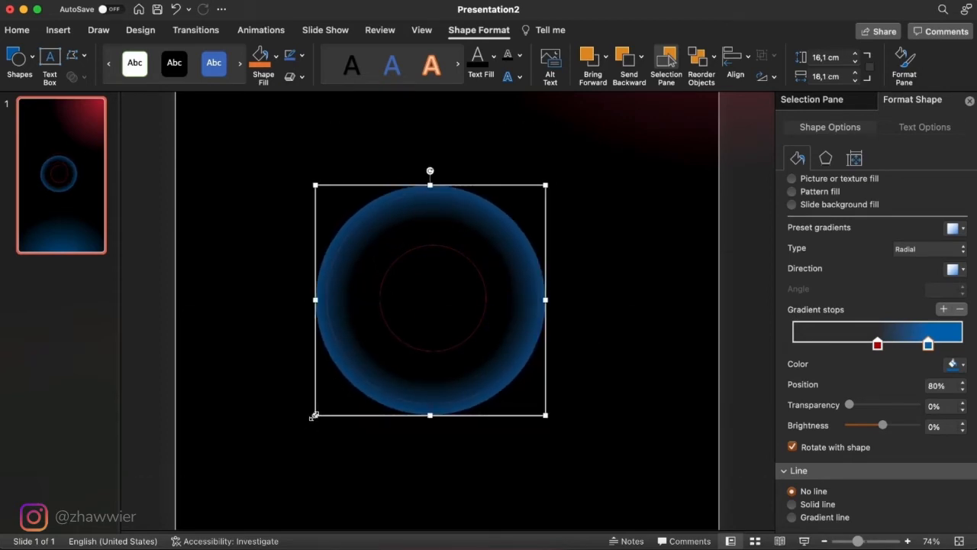
{"action": "left_click_drag", "start_coordinate": [314, 416], "coordinate": [325, 398]}
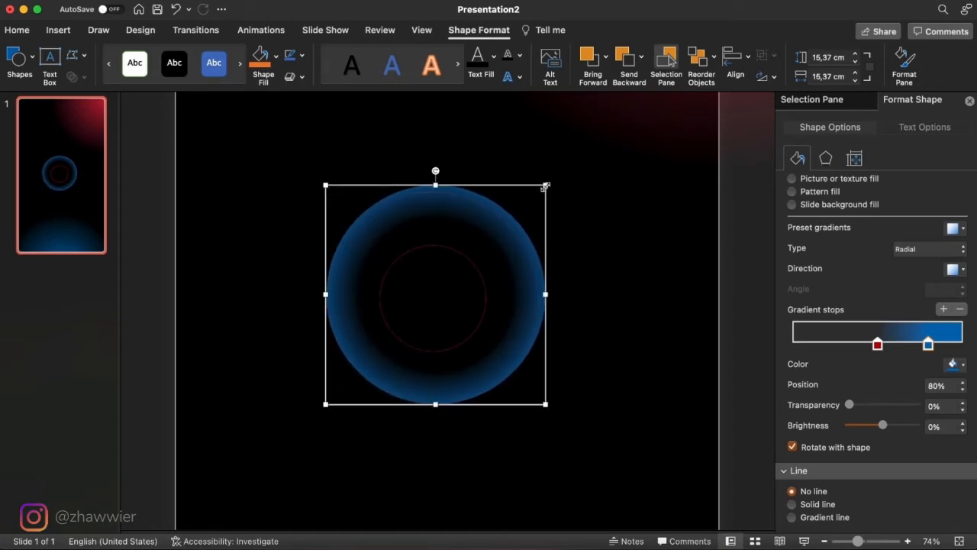
{"action": "mouse_move", "coordinate": [545, 185]}
{"action": "left_mouse_down"}
{"action": "mouse_move", "coordinate": [528, 199]}
{"action": "mouse_move", "coordinate": [540, 192]}
{"action": "left_mouse_up"}
{"action": "scroll", "coordinate": [565, 303], "scroll_direction": "up", "scroll_amount": 3}
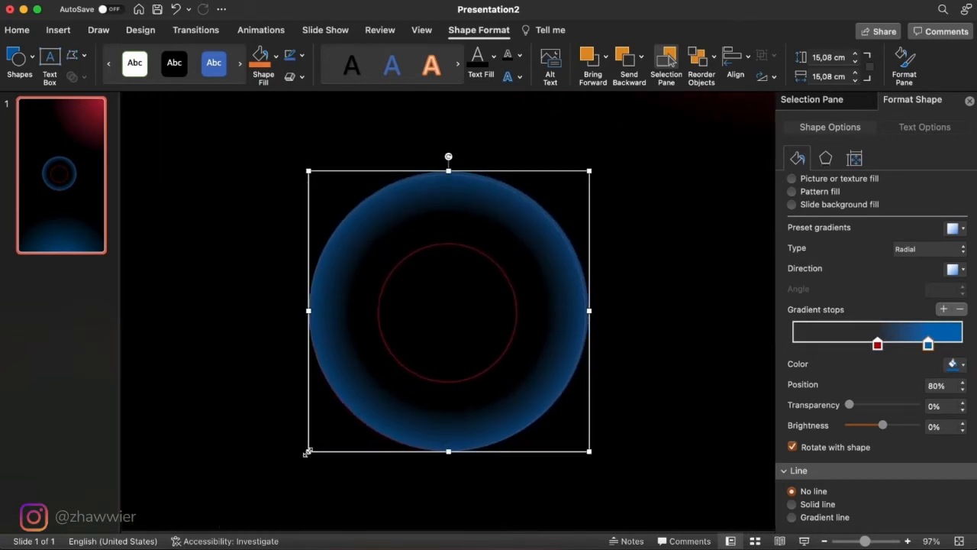
{"action": "left_click_drag", "start_coordinate": [305, 450], "coordinate": [309, 455]}
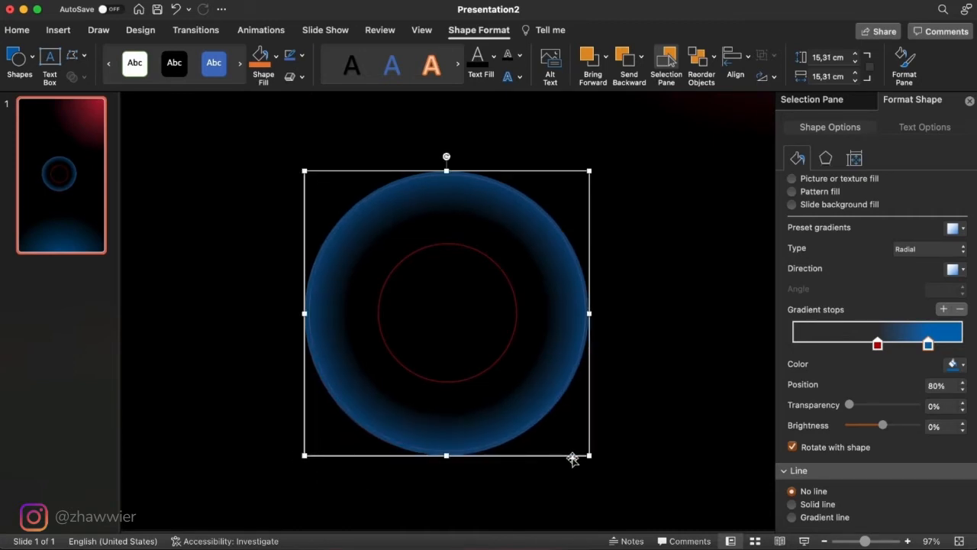
- Recolor the circle's blue gradient stop white and place it at about 76%, with the transparent red stop at 64%
{"action": "left_click", "coordinate": [955, 365]}
{"action": "left_click", "coordinate": [859, 191]}
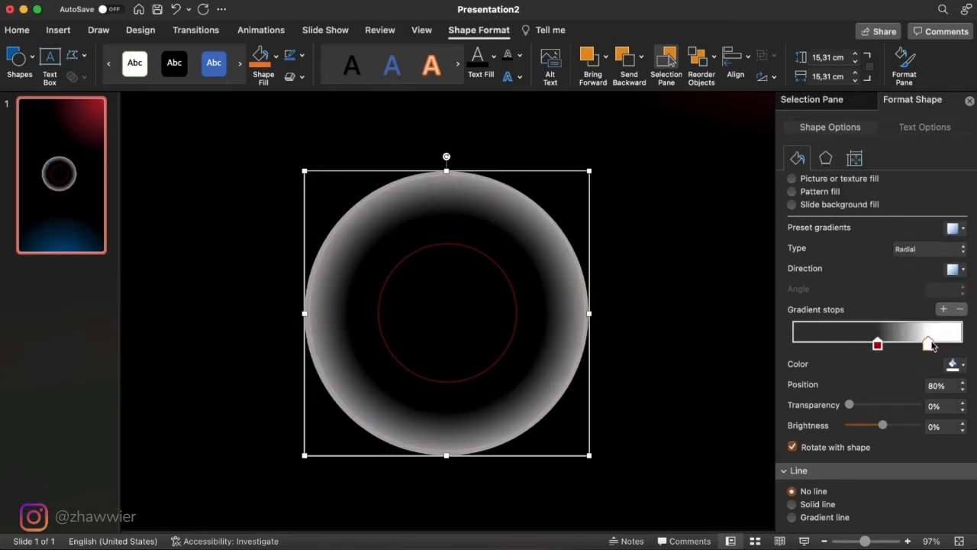
{"action": "left_click_drag", "start_coordinate": [929, 345], "coordinate": [962, 344]}
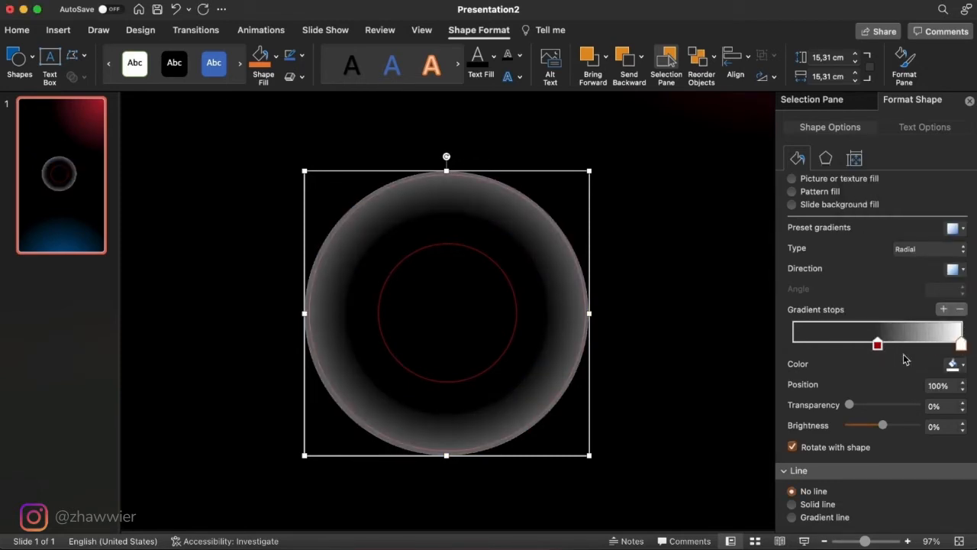
{"action": "left_click_drag", "start_coordinate": [881, 348], "coordinate": [901, 350]}
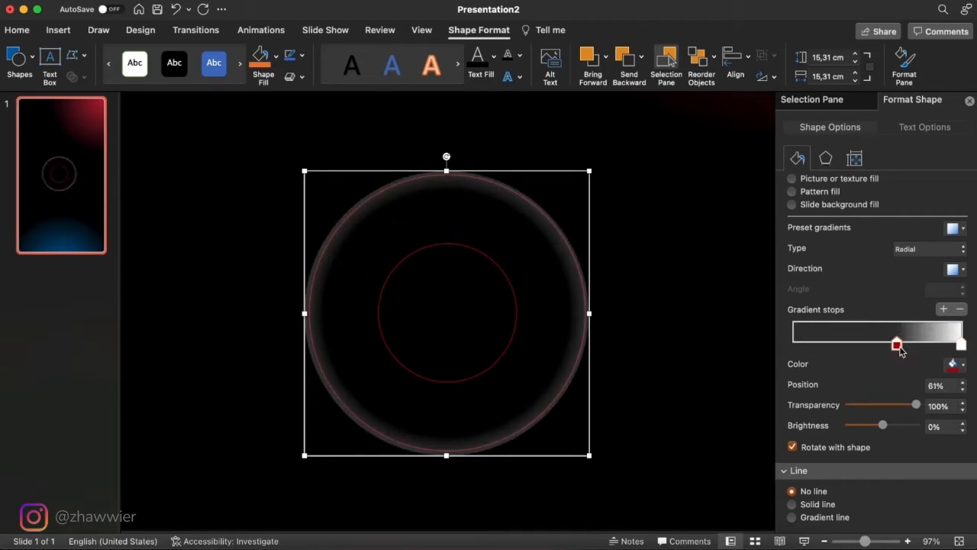
{"action": "left_click_drag", "start_coordinate": [962, 348], "coordinate": [923, 349]}
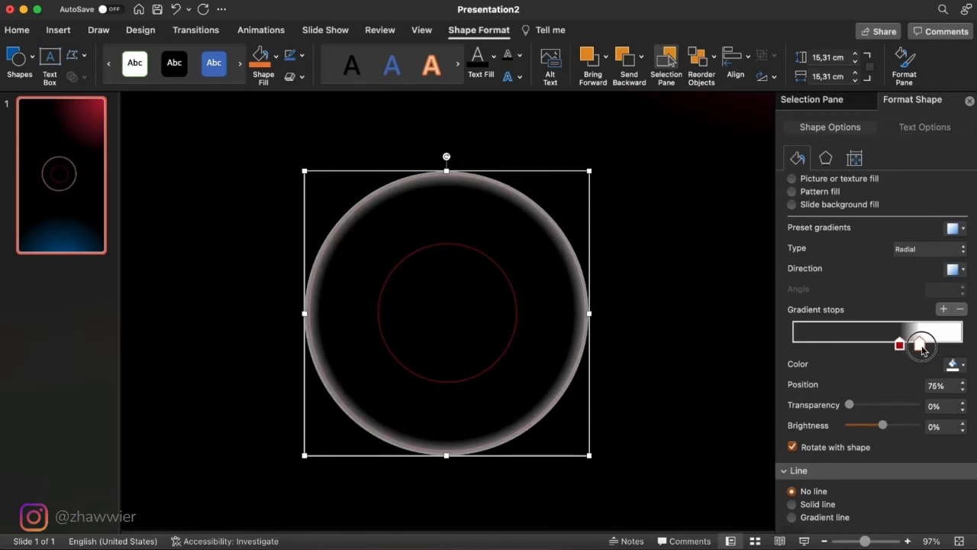
{"action": "left_click", "coordinate": [902, 346]}
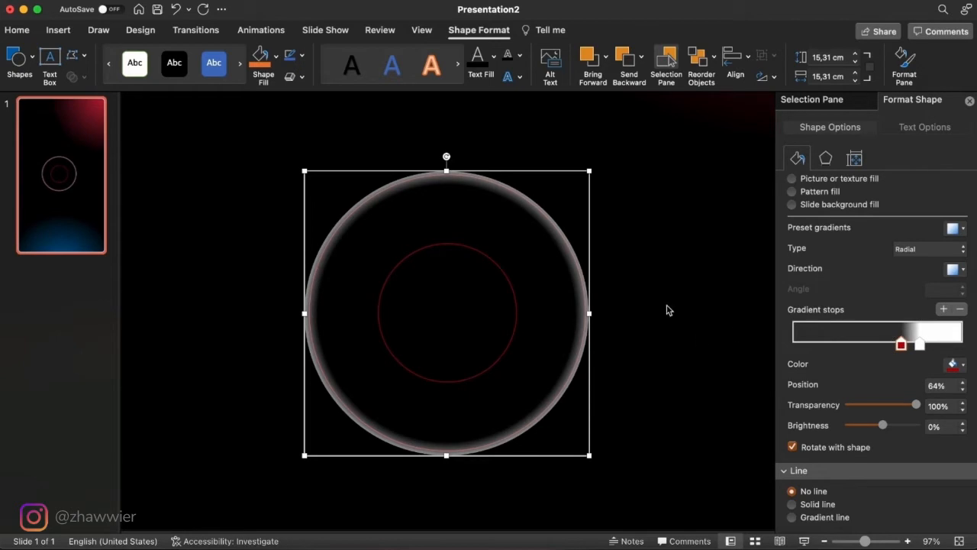
- Save the white gradient circle as a PNG picture named white on the Desktop, and delete the circle from the slide
{"action": "right_click", "coordinate": [565, 252]}
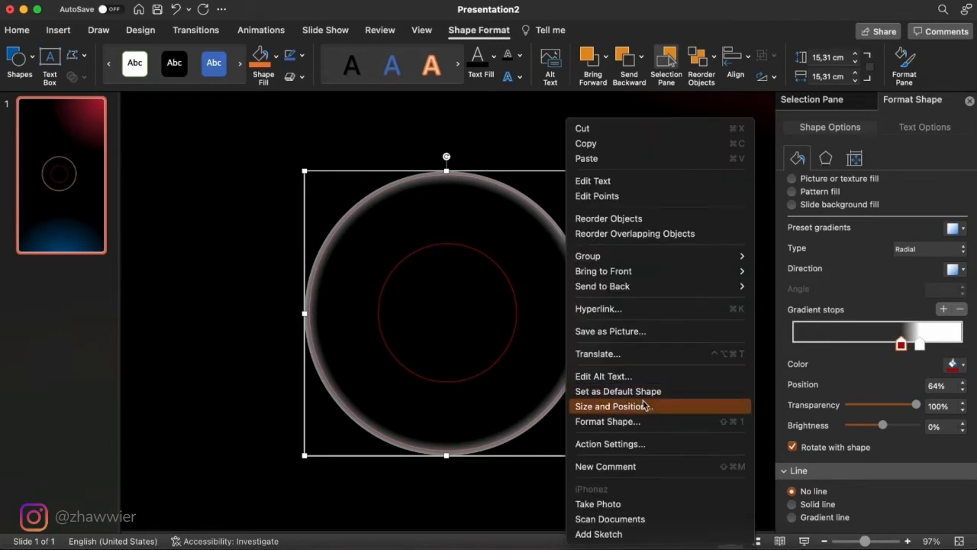
{"action": "left_click", "coordinate": [669, 333]}
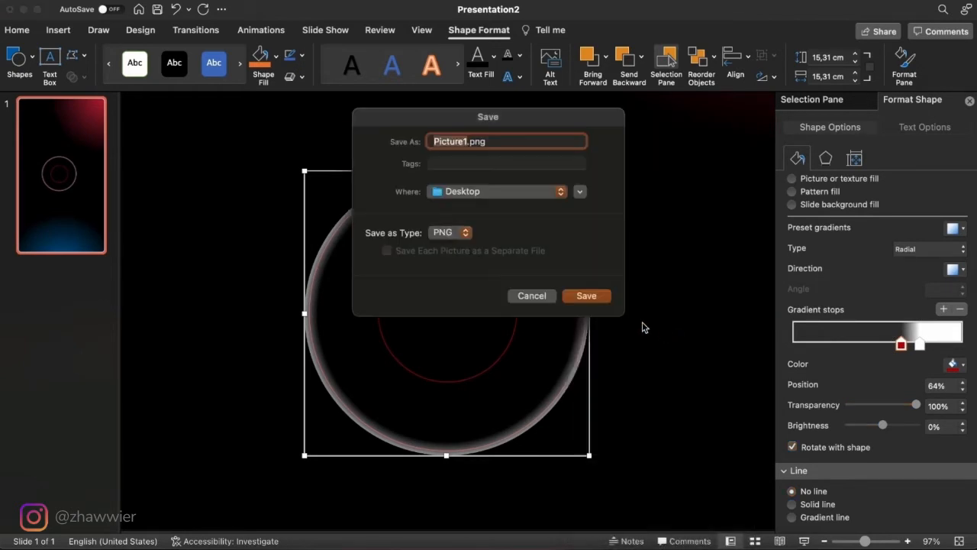
{"action": "type", "text": "wh"}
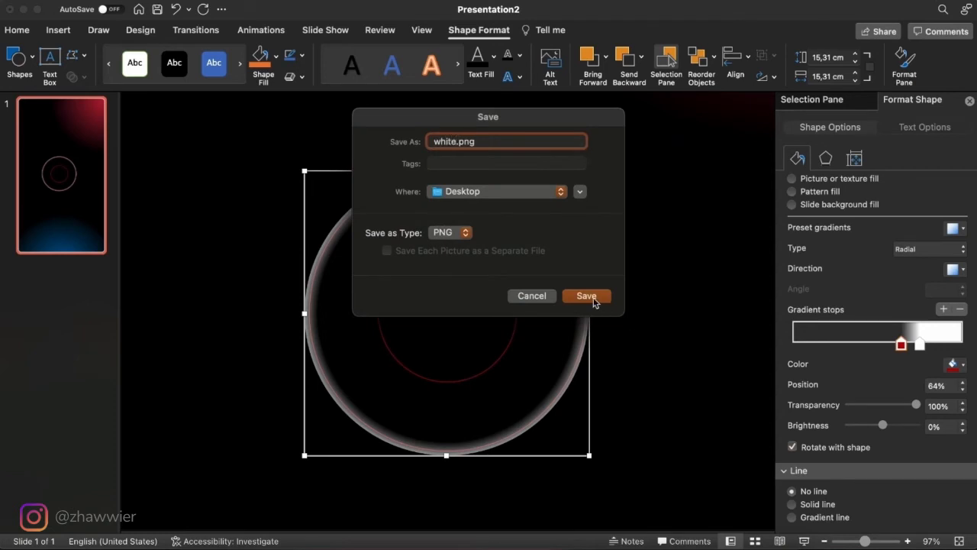
{"action": "left_click", "coordinate": [587, 296]}
{"action": "key", "text": "Delete"}
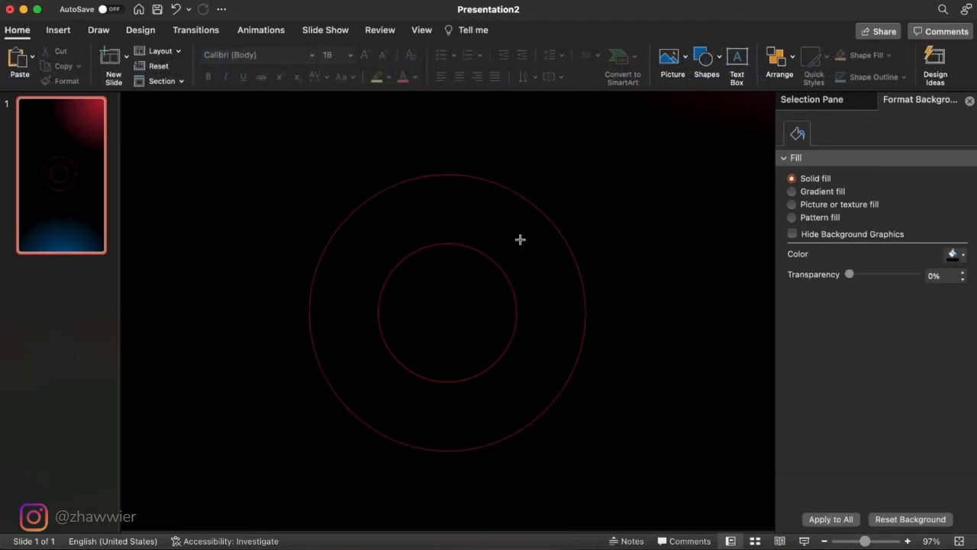
- Insert red.png from the Desktop and position it so its top edge meets the top of the outer guide circle
{"action": "left_click", "coordinate": [219, 543]}
{"action": "left_click_drag", "start_coordinate": [471, 123], "coordinate": [580, 399]}
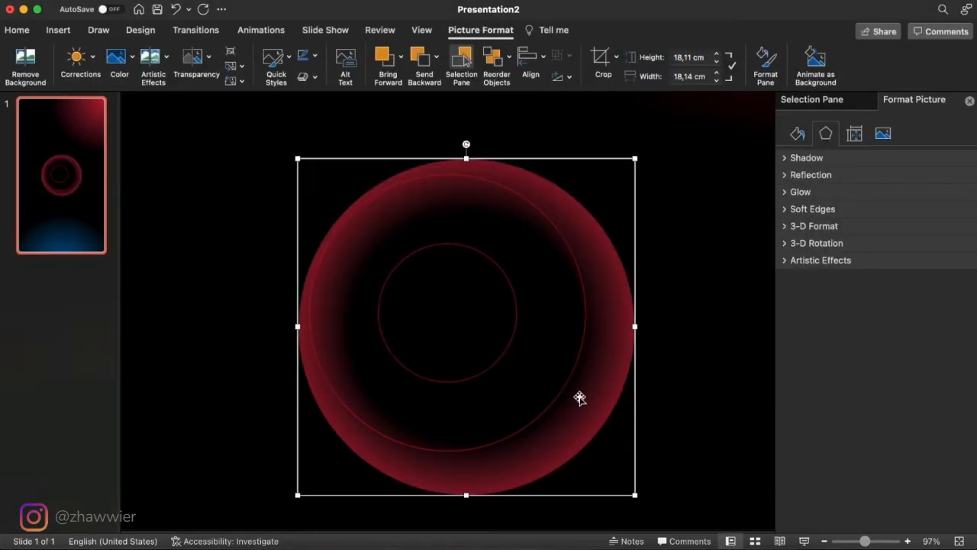
{"action": "left_click_drag", "start_coordinate": [602, 388], "coordinate": [588, 373]}
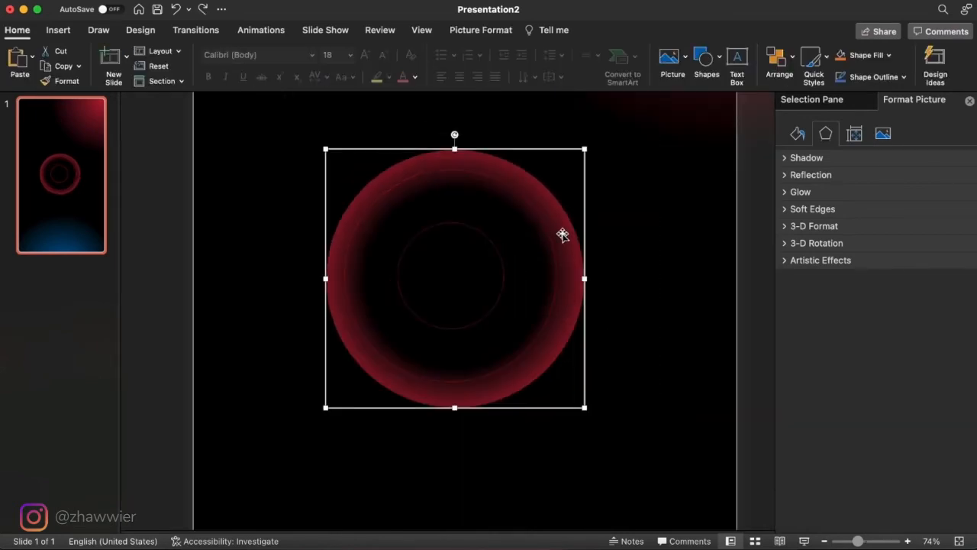
{"action": "mouse_move", "coordinate": [562, 232]}
{"action": "left_mouse_down"}
{"action": "mouse_move", "coordinate": [542, 247]}
{"action": "mouse_move", "coordinate": [555, 243]}
{"action": "left_mouse_up"}
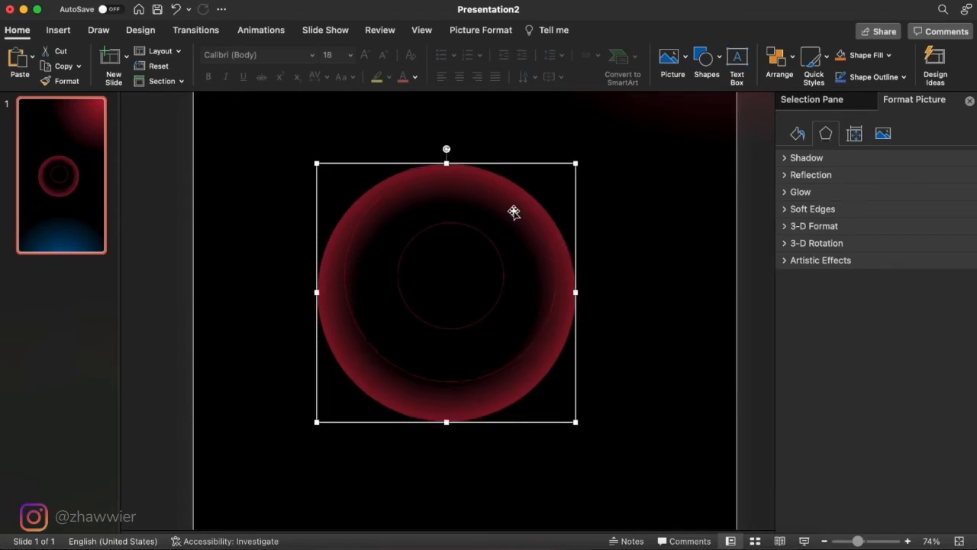
{"action": "key", "text": "super+z"}
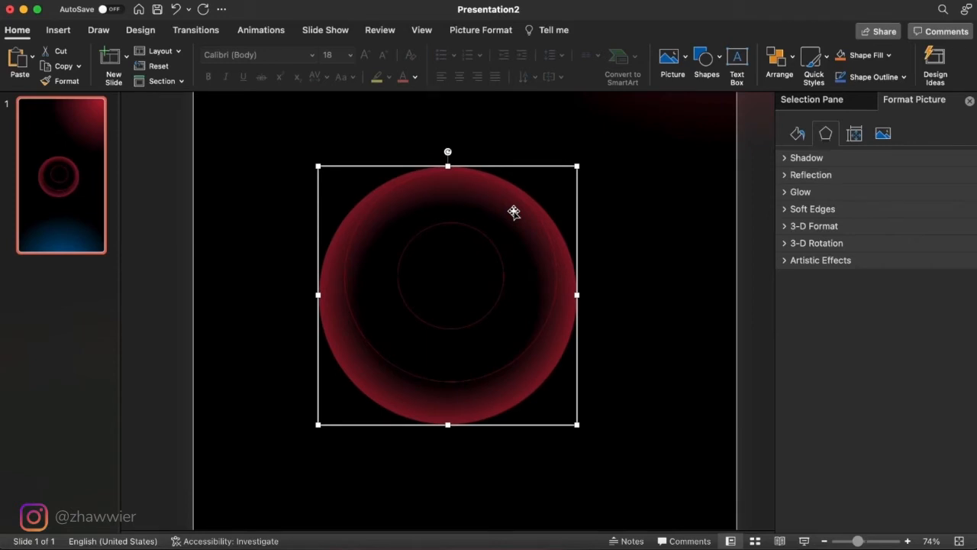
{"action": "left_click", "coordinate": [597, 196]}
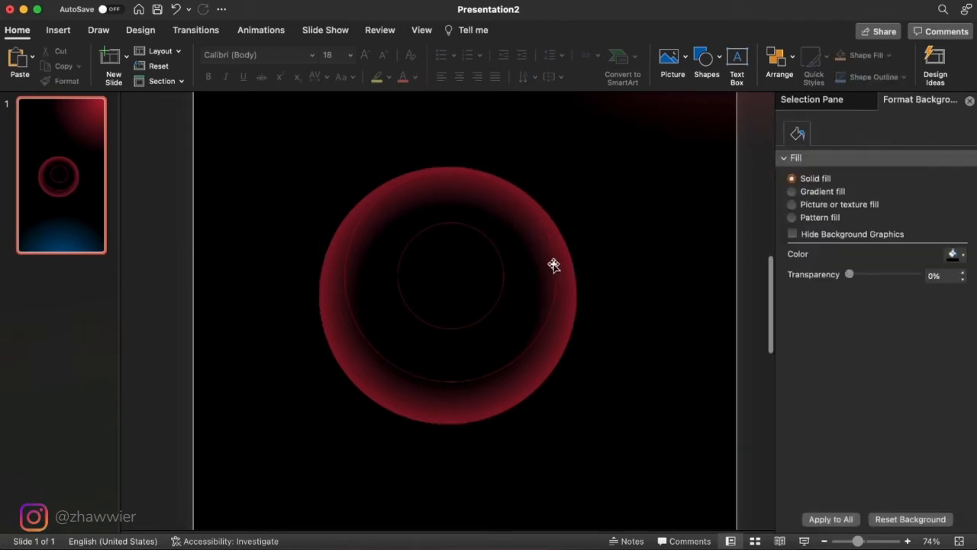
- Copy the outer guide circle from the slide master layout and paste it onto the slide over the red ring
{"action": "left_click", "coordinate": [419, 32]}
{"action": "left_click", "coordinate": [174, 62]}
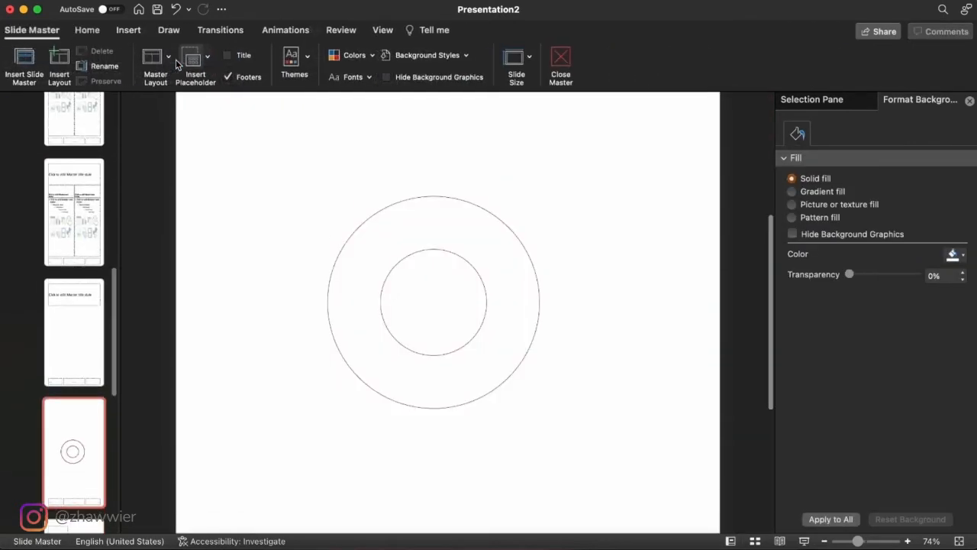
{"action": "left_click", "coordinate": [462, 205]}
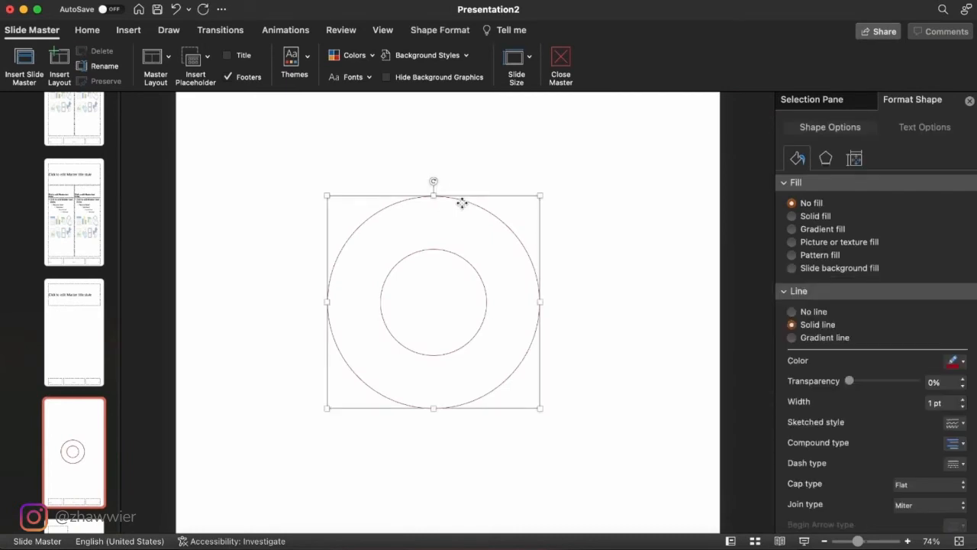
{"action": "left_click", "coordinate": [567, 59]}
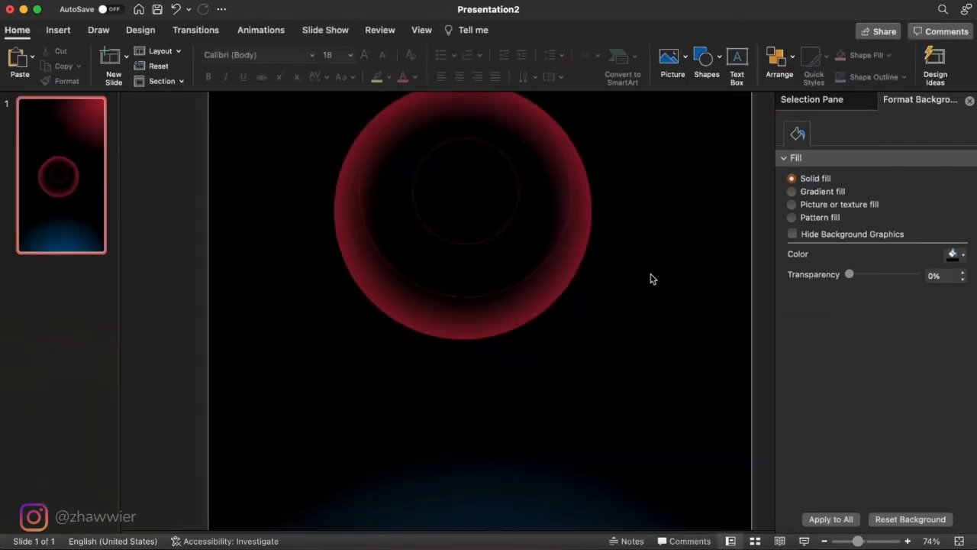
{"action": "scroll", "coordinate": [651, 278], "scroll_direction": "up", "scroll_amount": 3}
{"action": "key", "text": "super+v"}
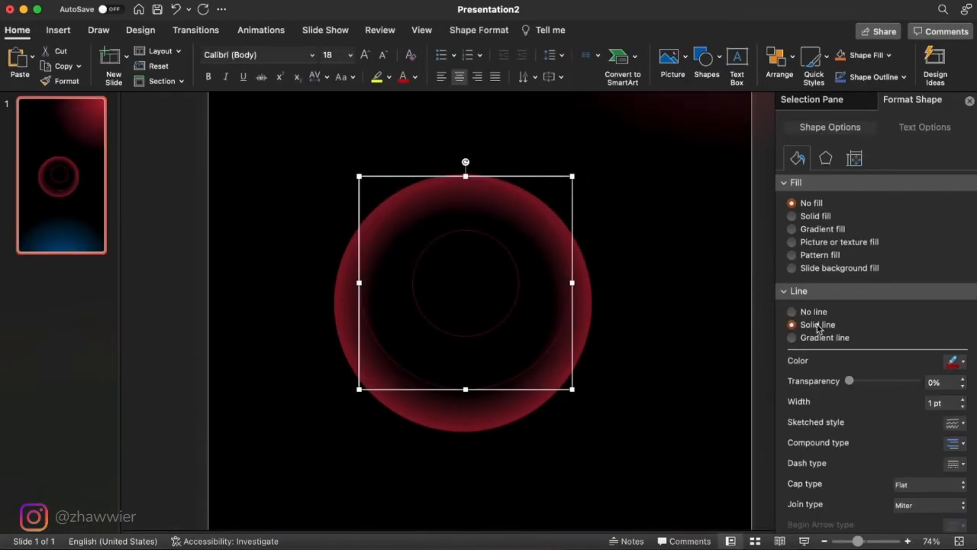
- Remove the pasted circle's outline and give it a solid white fill
{"action": "left_click", "coordinate": [793, 312]}
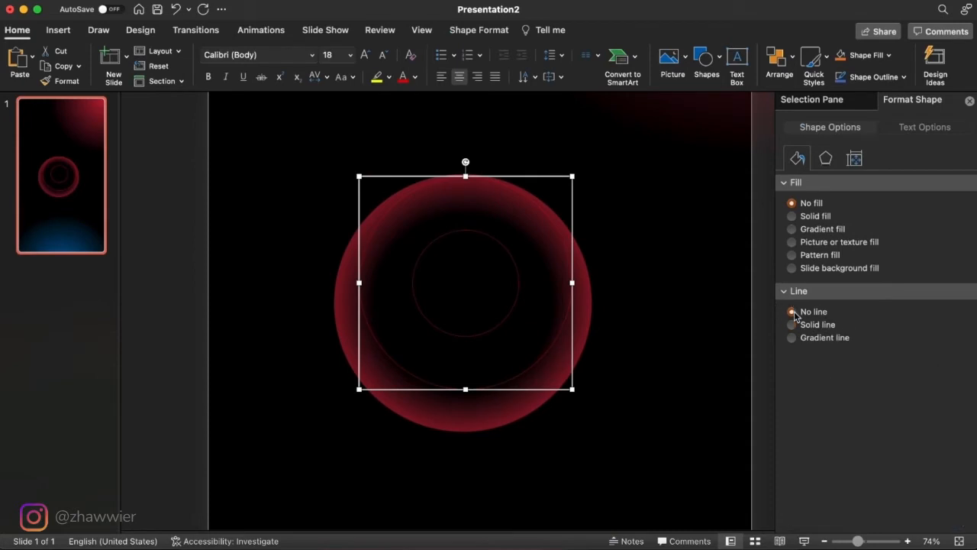
{"action": "left_click", "coordinate": [814, 217]}
{"action": "left_click", "coordinate": [953, 292]}
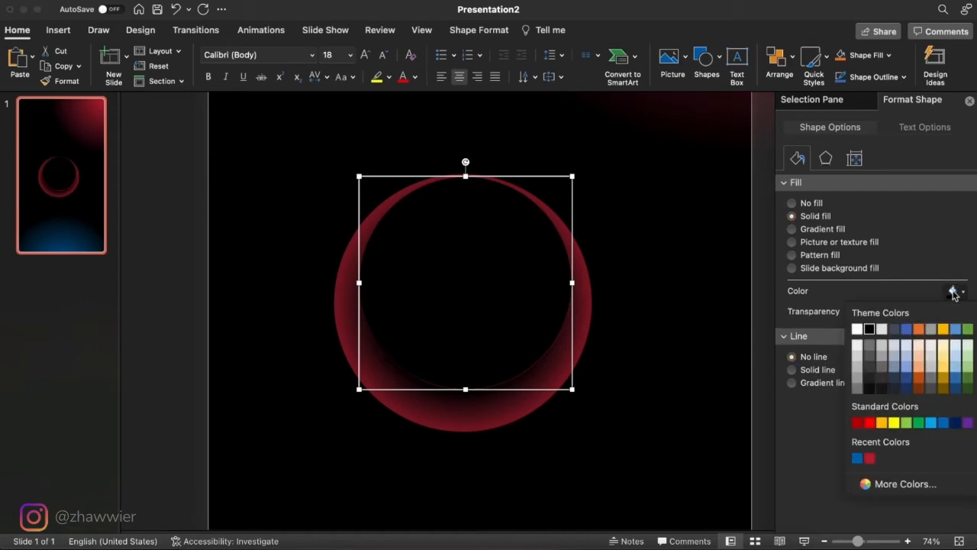
{"action": "left_click", "coordinate": [858, 329]}
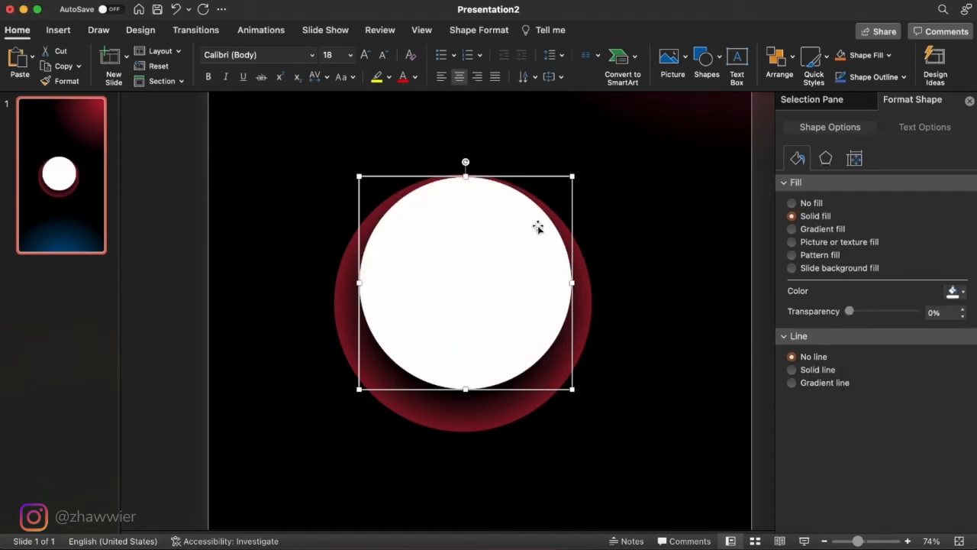
- Intersect the red ring picture with the white circle, selecting the picture first, to crop it to the guide circle
{"action": "left_click", "coordinate": [586, 306]}
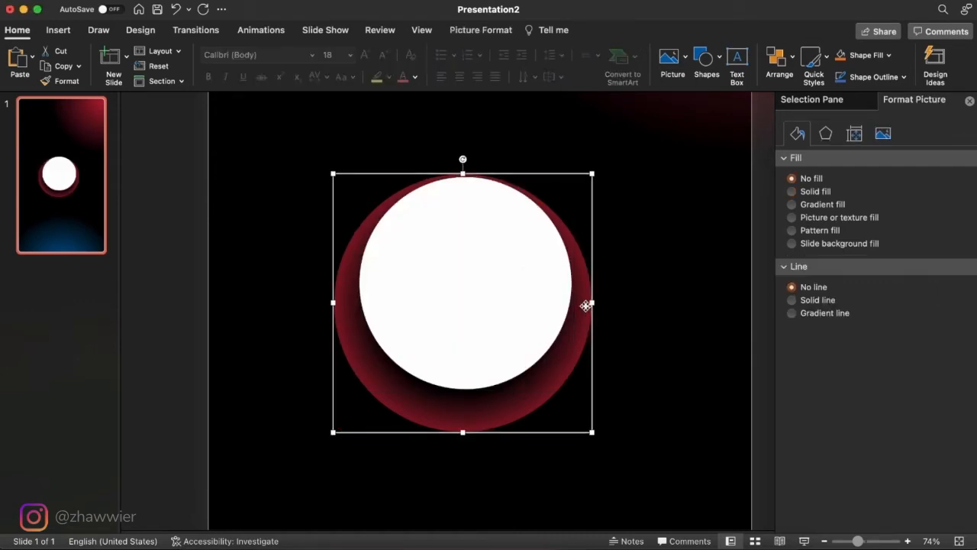
{"action": "left_click", "coordinate": [538, 275], "text": "shift"}
{"action": "left_click", "coordinate": [478, 29]}
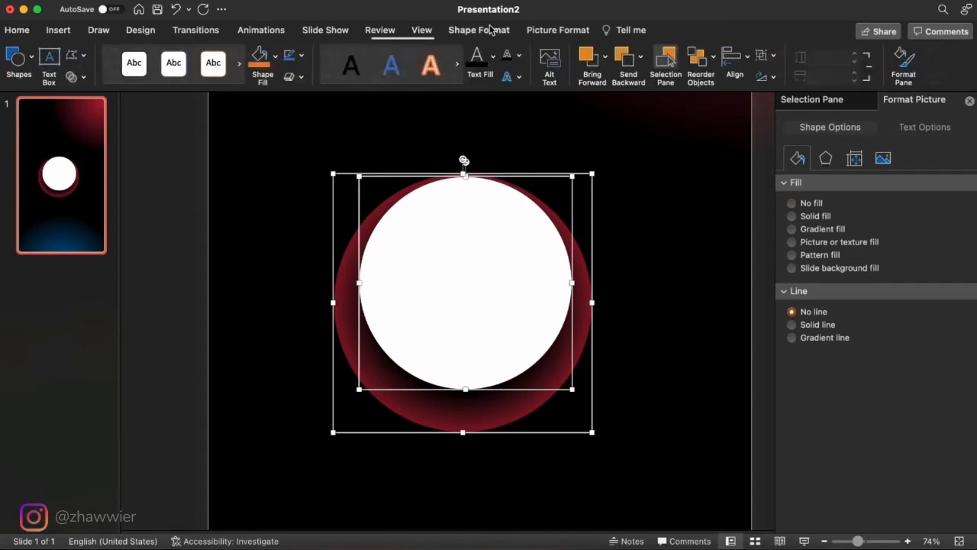
{"action": "left_click", "coordinate": [76, 76]}
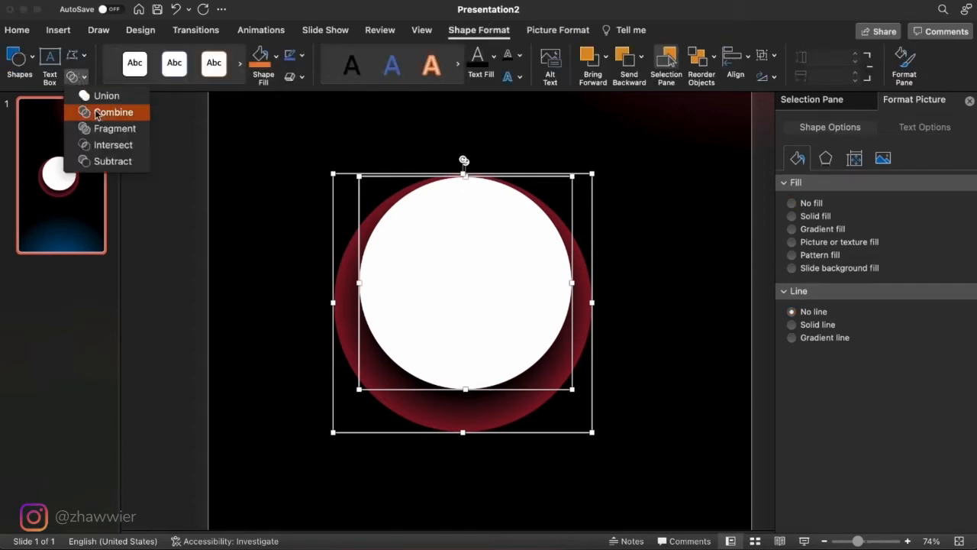
{"action": "left_click", "coordinate": [112, 145]}
{"action": "left_click", "coordinate": [627, 281]}
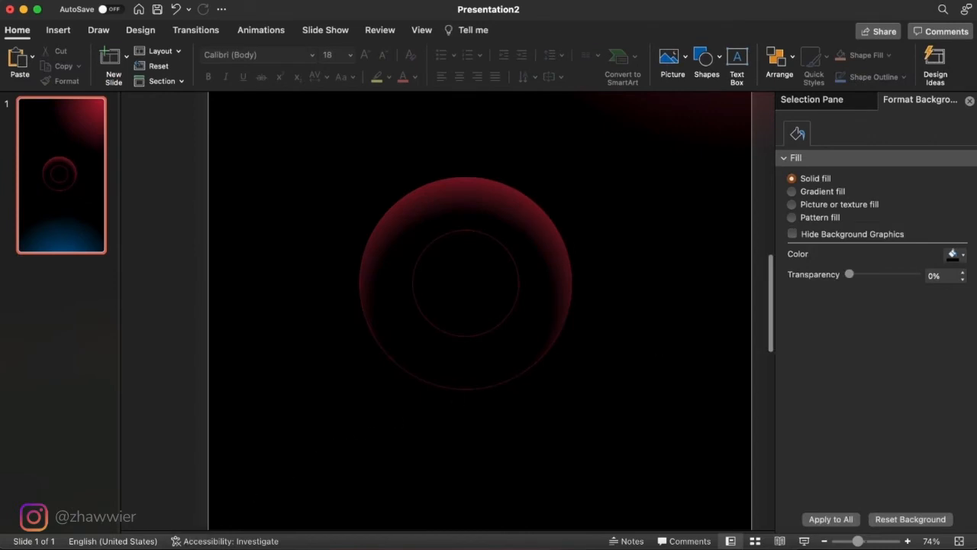
- Insert blue.png from the Desktop and center it over the cropped red ring, with its bottom edge at the outer guide circle's bottom
{"action": "left_click", "coordinate": [191, 546]}
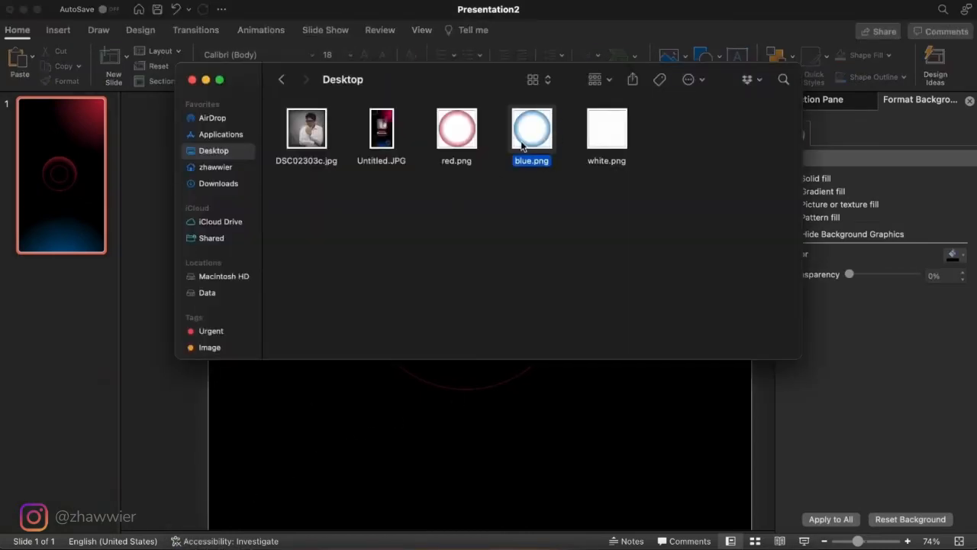
{"action": "left_click_drag", "start_coordinate": [523, 146], "coordinate": [517, 435]}
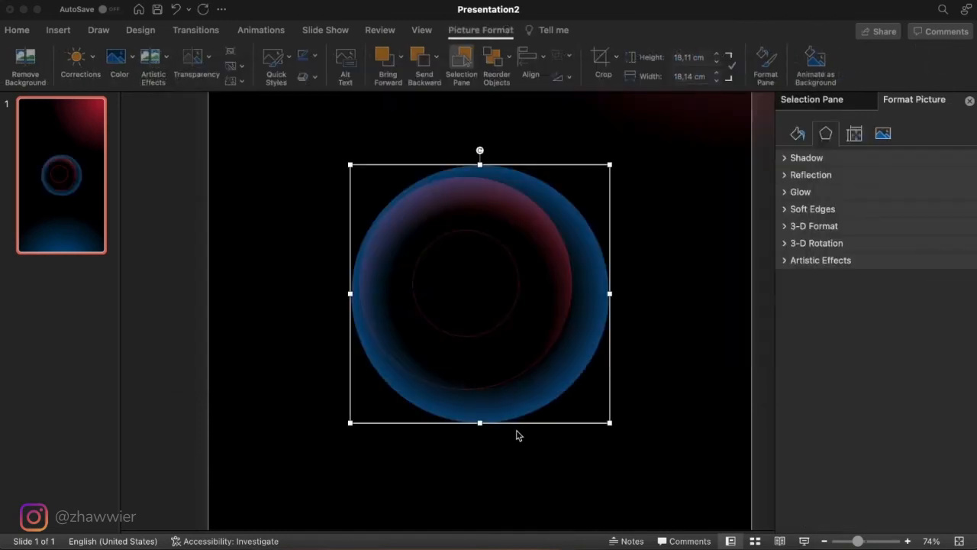
{"action": "left_click_drag", "start_coordinate": [565, 351], "coordinate": [550, 318]}
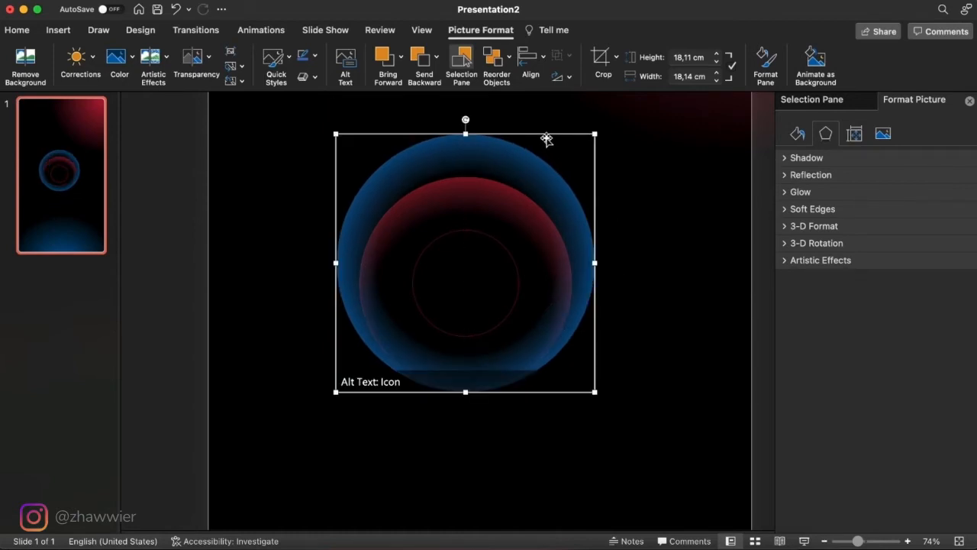
- Copy the outer guide circle from the slide master layout and paste it onto the slide over the blue ring
{"action": "left_click", "coordinate": [426, 30]}
{"action": "left_click", "coordinate": [171, 67]}
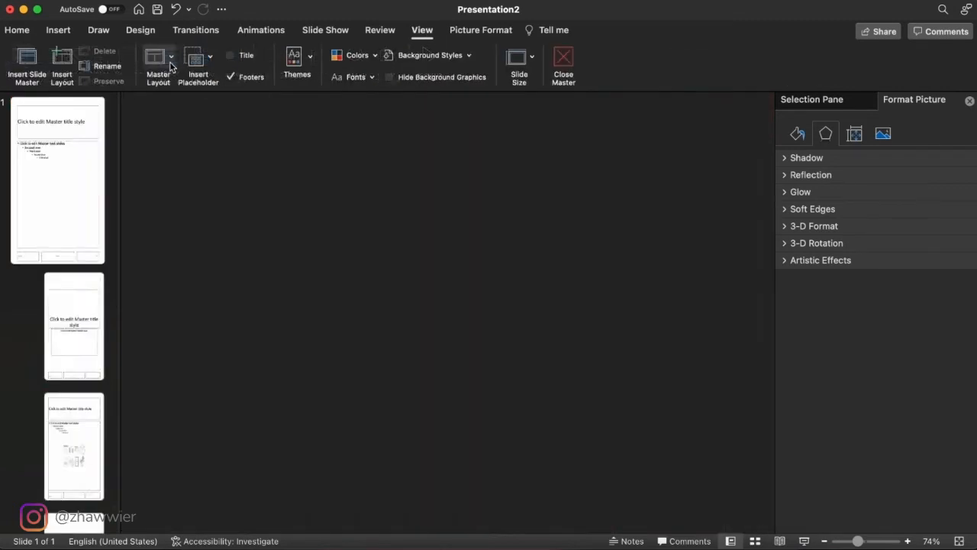
{"action": "left_click", "coordinate": [486, 206]}
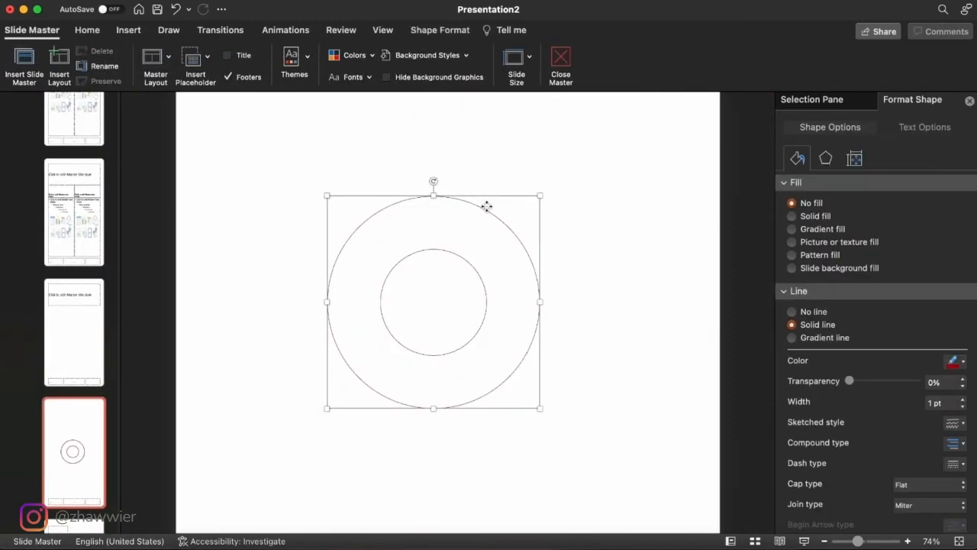
{"action": "left_click", "coordinate": [560, 61]}
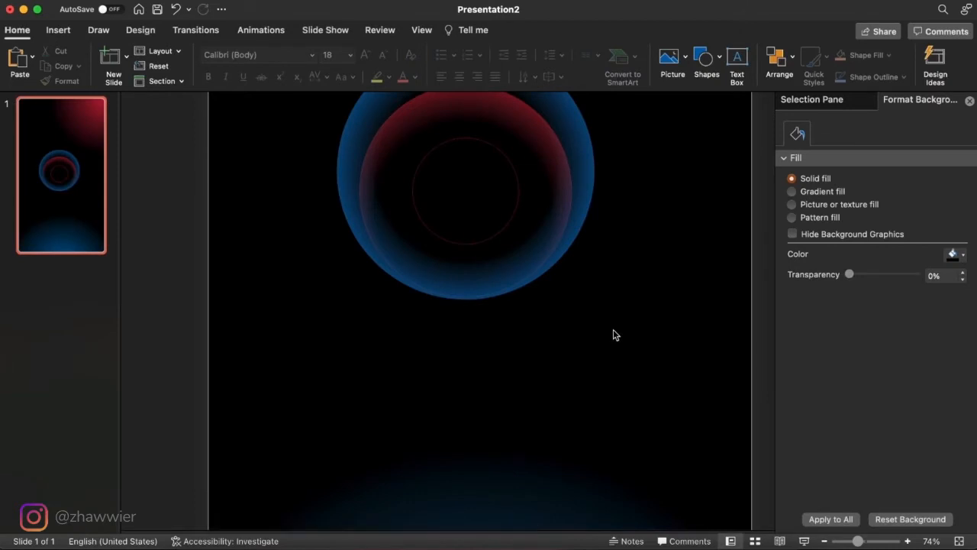
{"action": "scroll", "coordinate": [613, 330], "scroll_direction": "up", "scroll_amount": 3}
{"action": "key", "text": "super+v"}
- Give the pasted circle a solid fill without outline and intersect the blue ring picture with it, selecting the picture first
{"action": "left_click", "coordinate": [815, 313]}
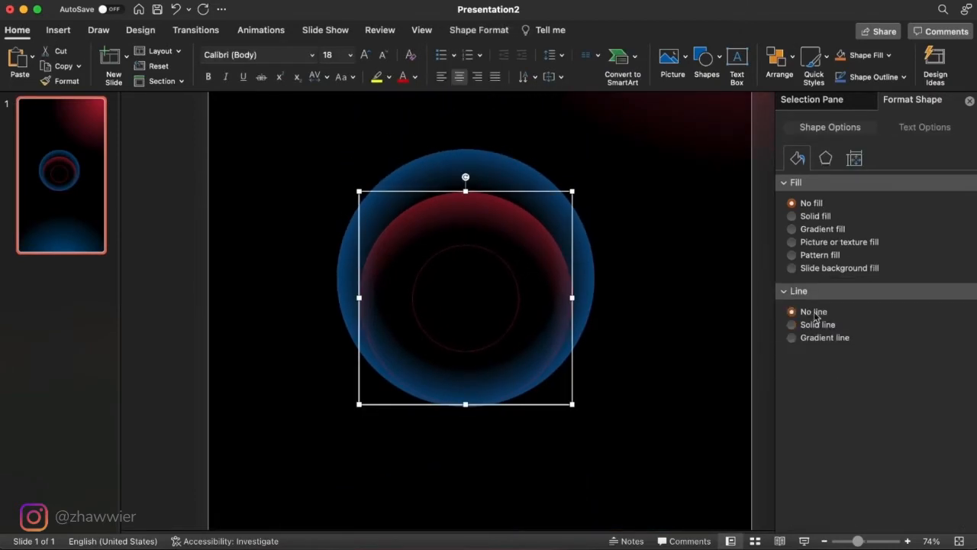
{"action": "left_click", "coordinate": [792, 216]}
{"action": "left_click", "coordinate": [596, 271], "text": "shift"}
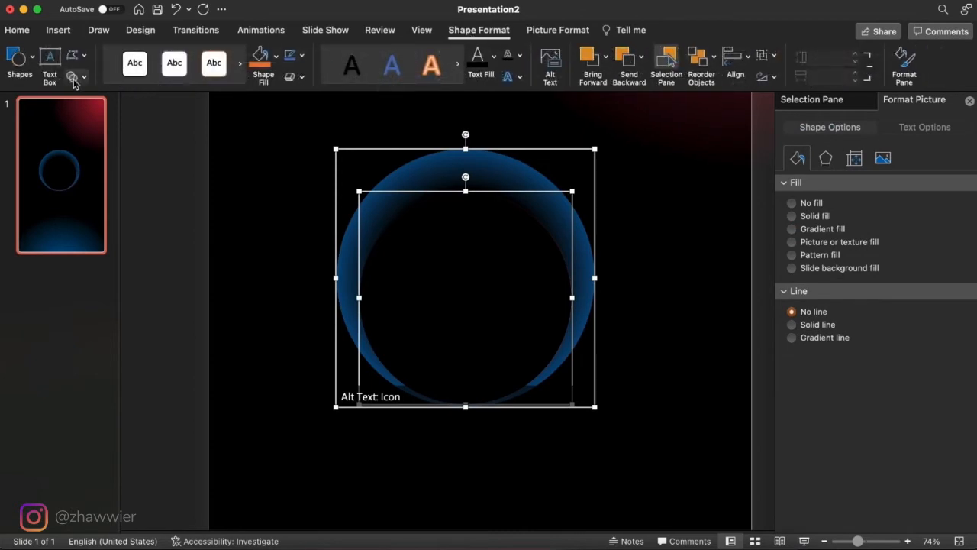
{"action": "left_click", "coordinate": [76, 77]}
{"action": "left_click", "coordinate": [110, 146]}
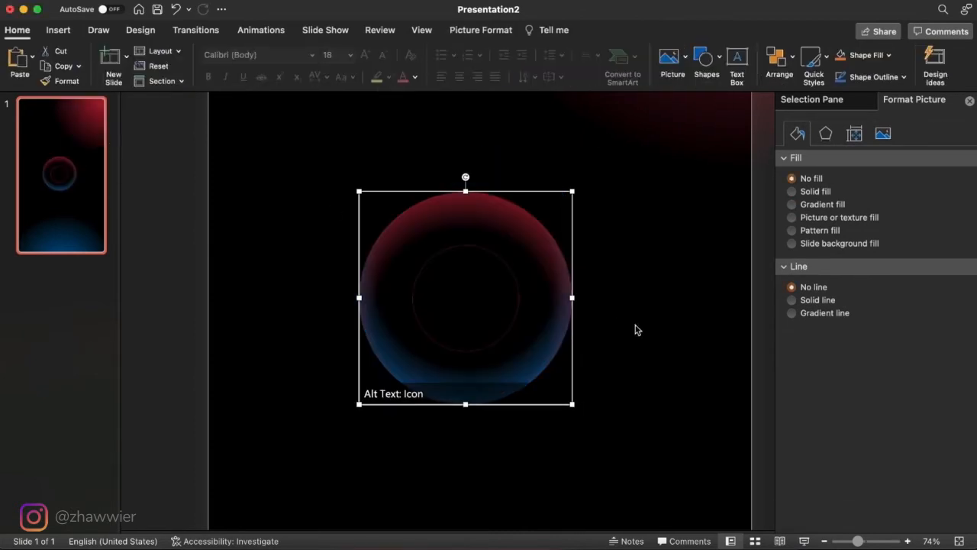
{"action": "left_click", "coordinate": [644, 336]}
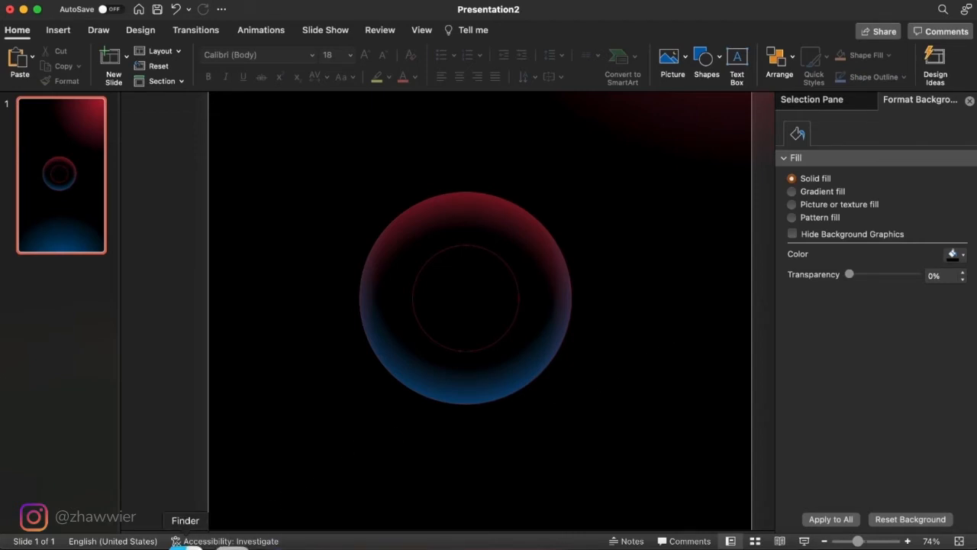
- Insert white.png from the Desktop and center it over the cropped red and blue rings, slightly overlapping the outer guide circle all around
{"action": "left_click", "coordinate": [187, 545]}
{"action": "left_click", "coordinate": [597, 142]}
{"action": "left_click_drag", "start_coordinate": [597, 142], "coordinate": [584, 396]}
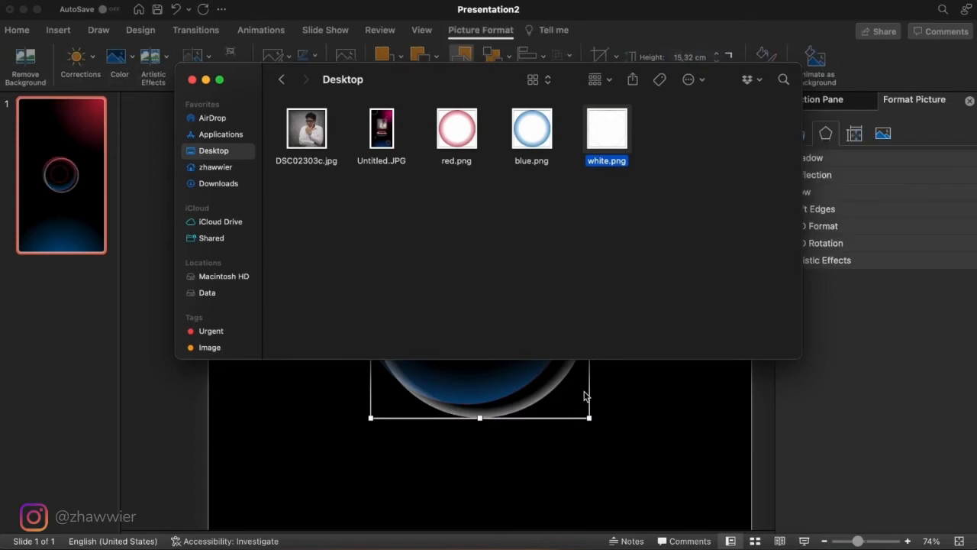
{"action": "left_click", "coordinate": [584, 395]}
{"action": "left_click_drag", "start_coordinate": [572, 359], "coordinate": [556, 348]}
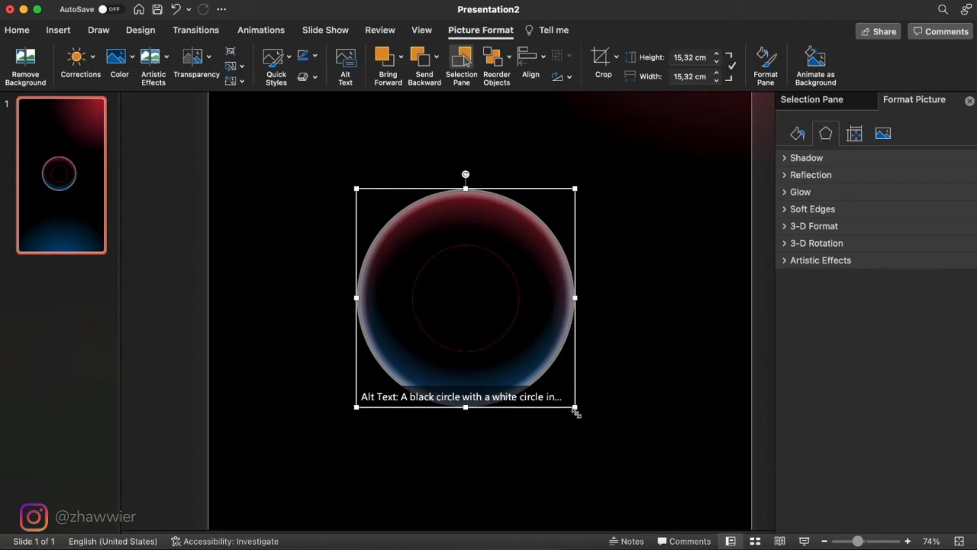
{"action": "mouse_move", "coordinate": [576, 410]}
{"action": "left_mouse_down"}
{"action": "mouse_move", "coordinate": [585, 420]}
{"action": "mouse_move", "coordinate": [574, 407]}
{"action": "left_mouse_up"}
- Copy the outer guide circle from the slide master layout again and paste it onto the slide over the white ring
{"action": "left_click", "coordinate": [423, 30]}
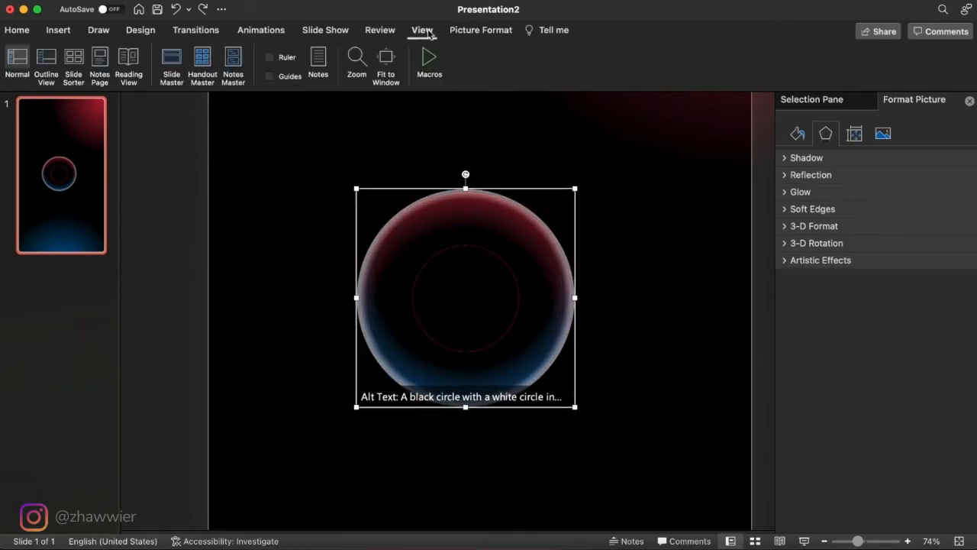
{"action": "left_click", "coordinate": [171, 61]}
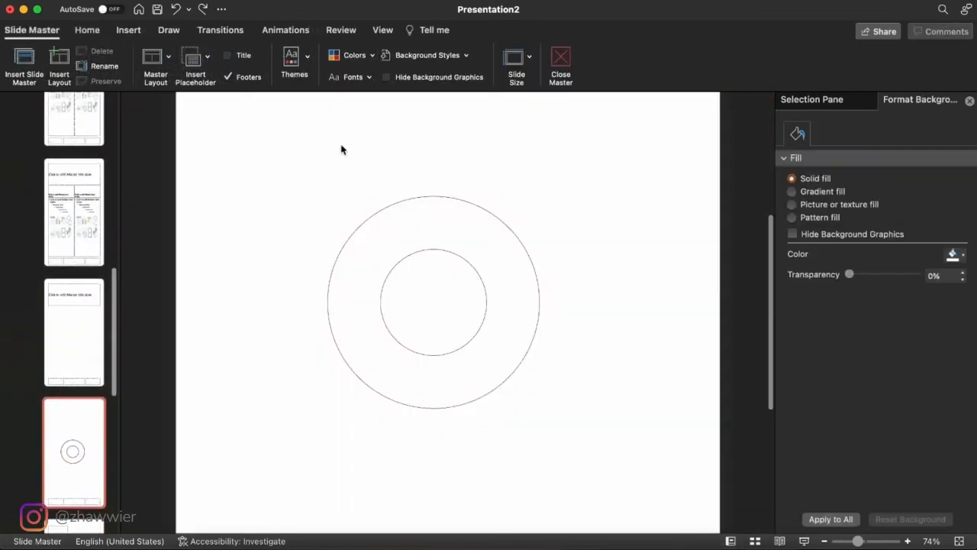
{"action": "left_click", "coordinate": [494, 216]}
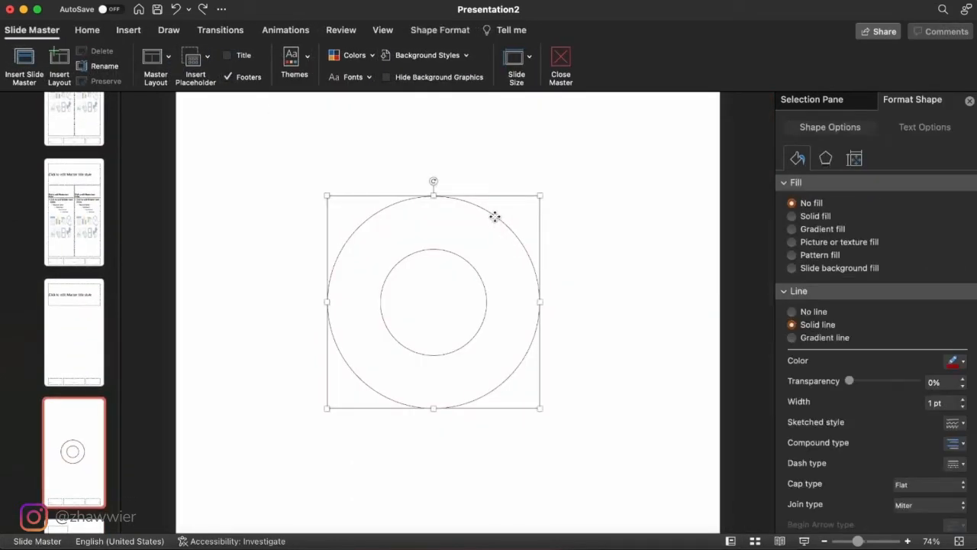
{"action": "left_click", "coordinate": [564, 63]}
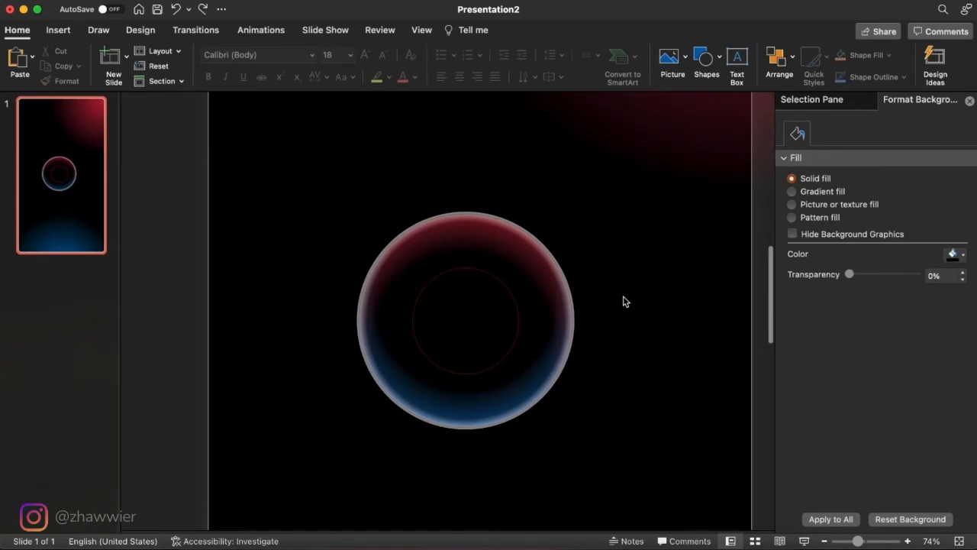
{"action": "key", "text": "super+v"}
{"action": "scroll", "coordinate": [579, 297], "scroll_direction": "up", "scroll_amount": 3}
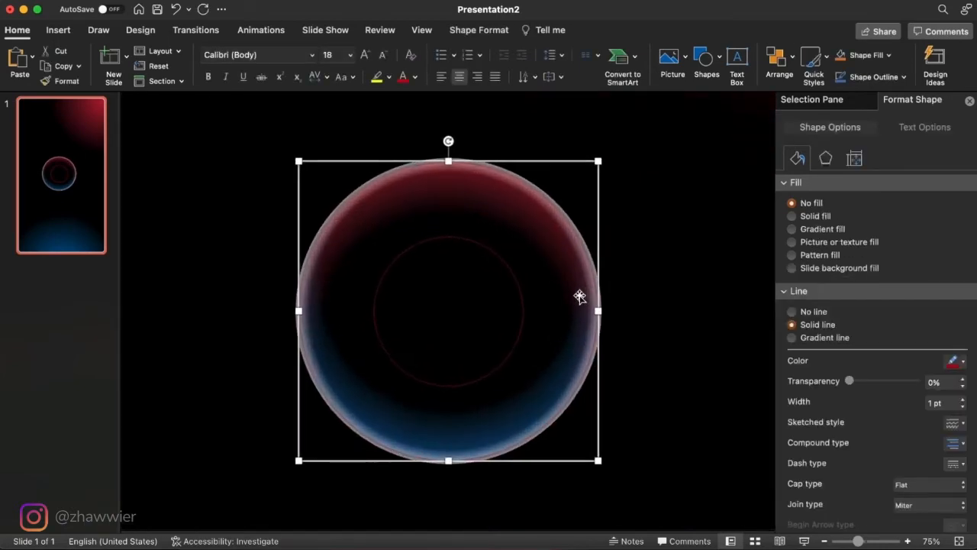
- Remove the outline of the circle pasted over the white ring and give it a solid black fill
{"action": "left_click", "coordinate": [582, 238]}
{"action": "scroll", "coordinate": [582, 237], "scroll_direction": "up", "scroll_amount": 3}
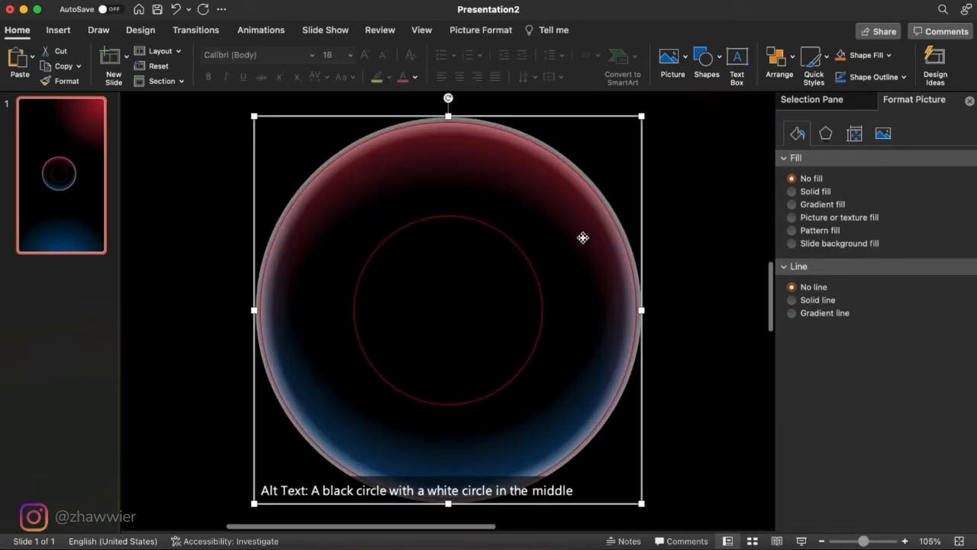
{"action": "left_click", "coordinate": [638, 291]}
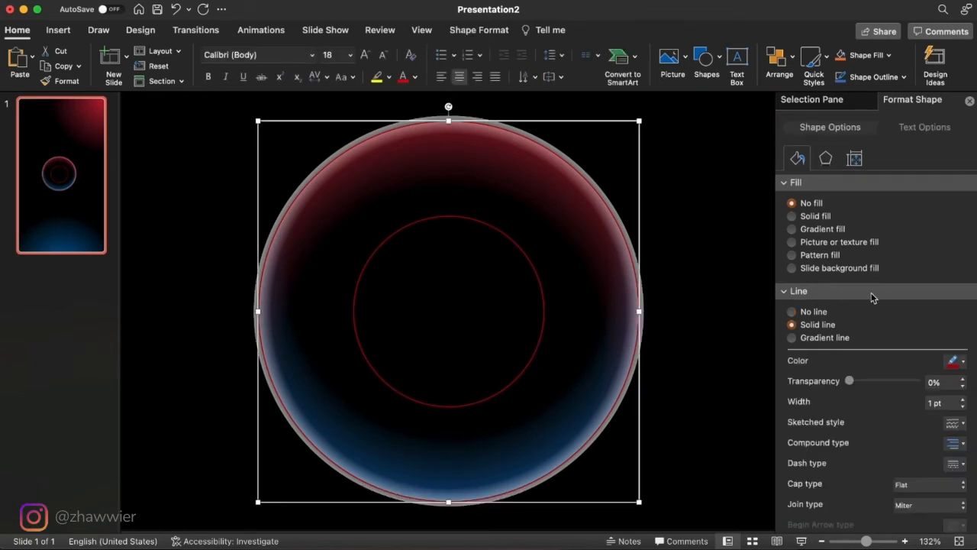
{"action": "left_click", "coordinate": [817, 314]}
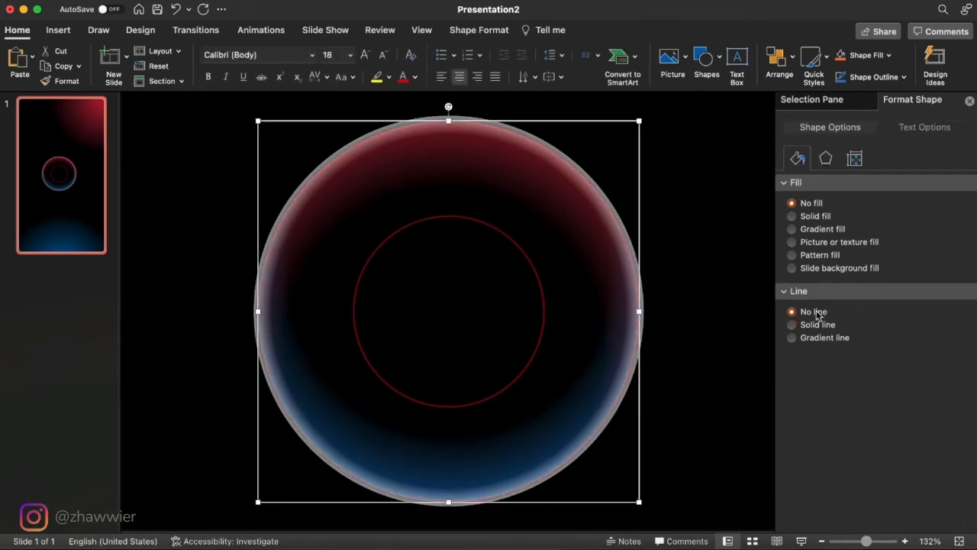
{"action": "left_click", "coordinate": [807, 217]}
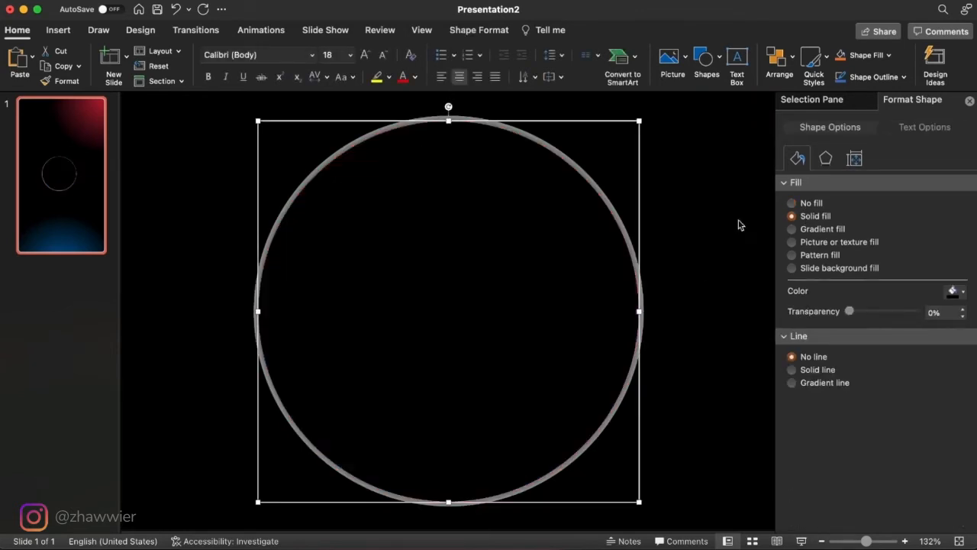
- Intersect the white ring picture with the black circle, selecting the picture first, to crop it to the guide circle
{"action": "left_click", "coordinate": [619, 217]}
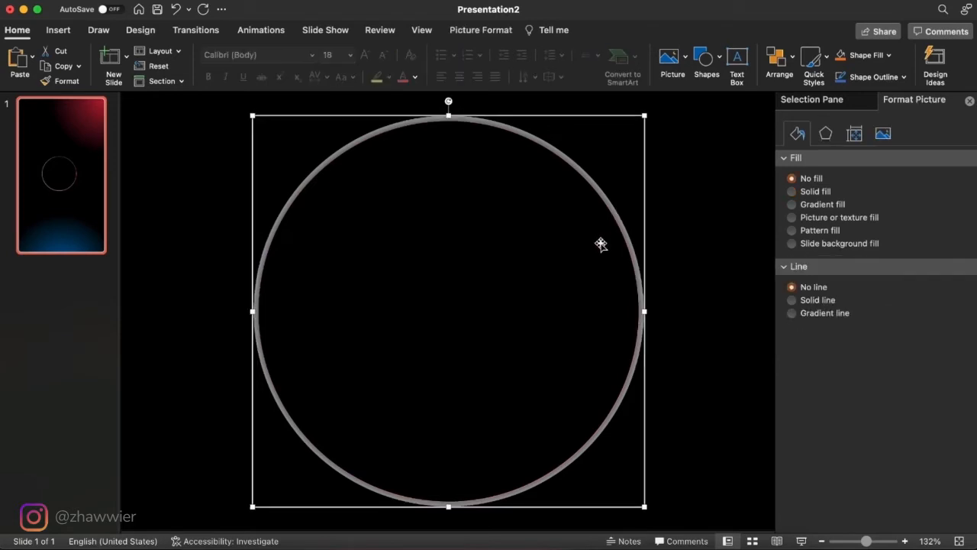
{"action": "left_click", "coordinate": [601, 243], "text": "shift"}
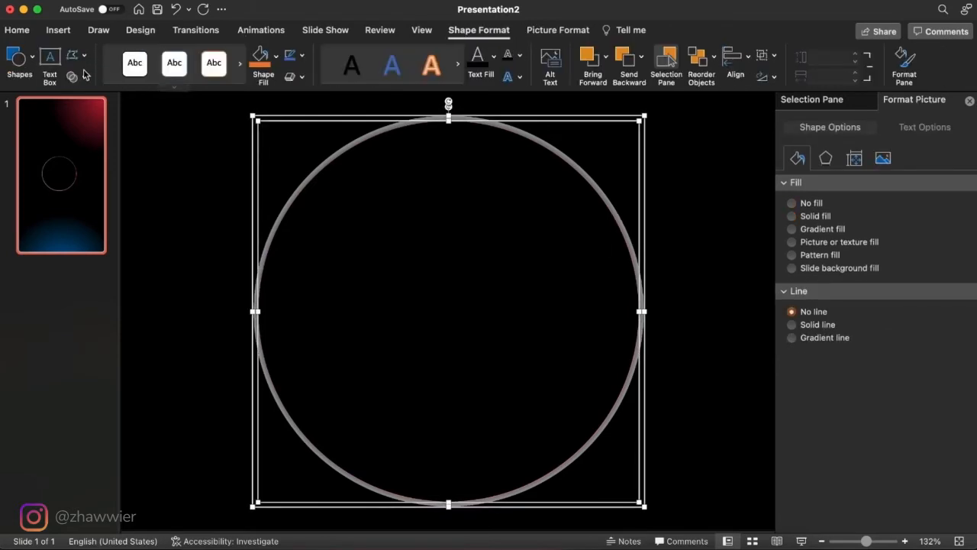
{"action": "left_click", "coordinate": [80, 78]}
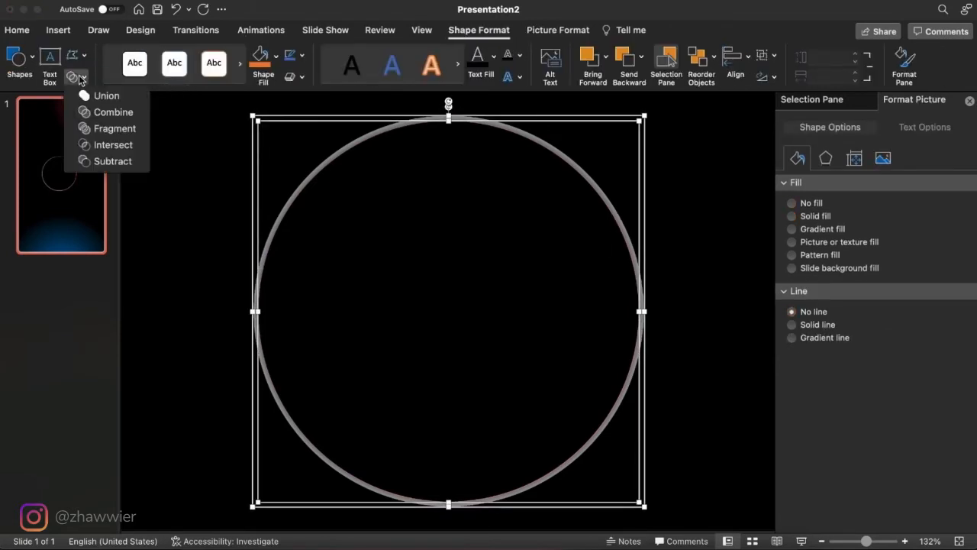
{"action": "left_click", "coordinate": [122, 153]}
- Set the picture transparency of the cropped white ring to 78%
{"action": "scroll", "coordinate": [643, 341], "scroll_direction": "down", "scroll_amount": 5}
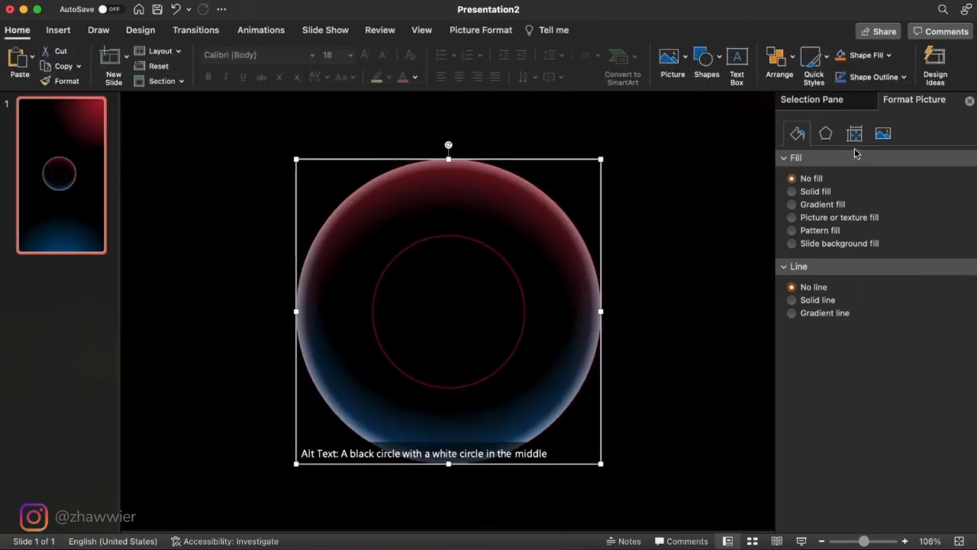
{"action": "left_click", "coordinate": [884, 135]}
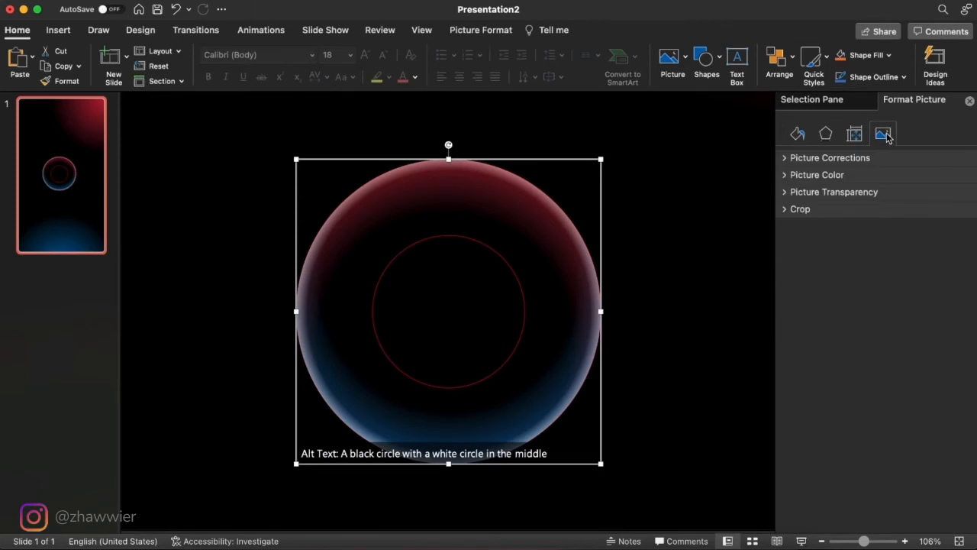
{"action": "left_click", "coordinate": [824, 194]}
{"action": "left_click_drag", "start_coordinate": [849, 238], "coordinate": [903, 242]}
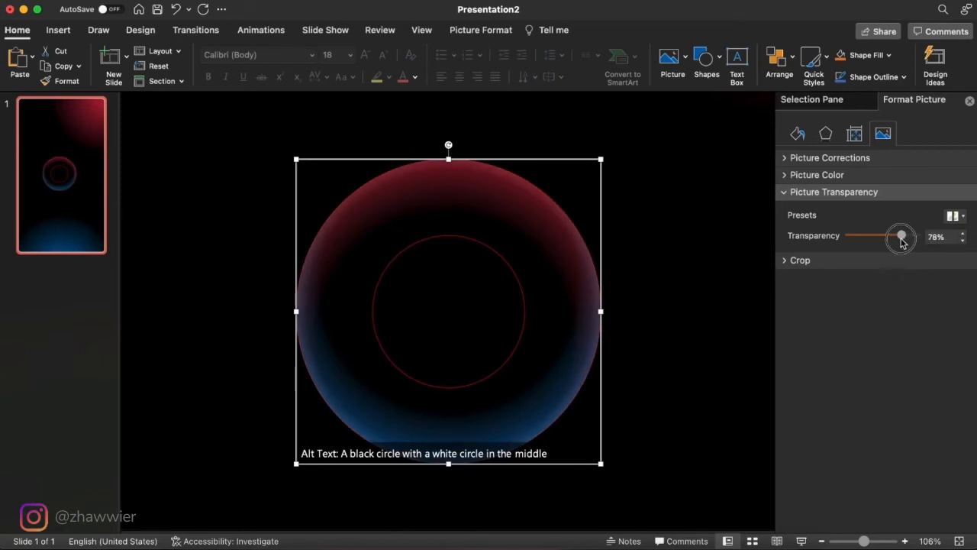
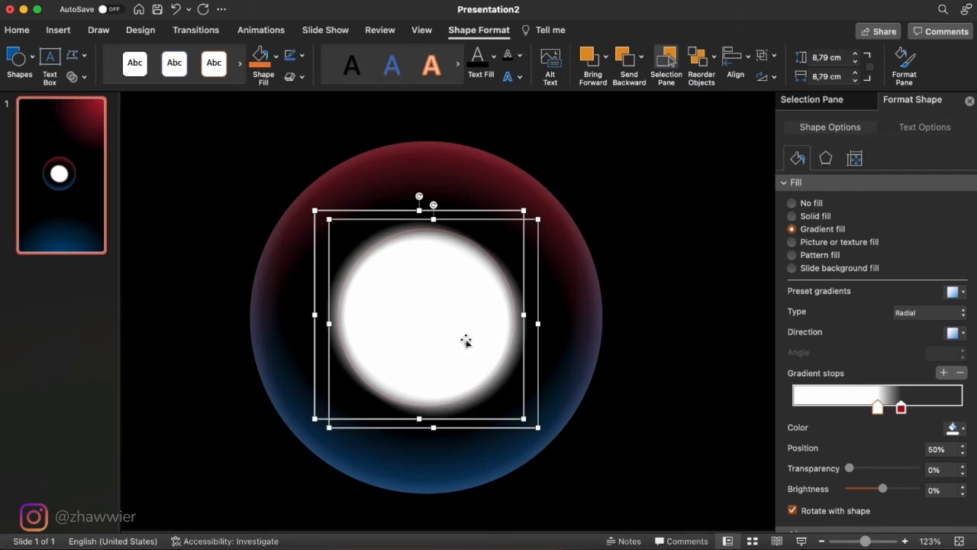
- Save the two overlapping white gradient circles together as white.png on the Desktop, replacing the existing file, and delete them from the slide
{"action": "right_click", "coordinate": [467, 341]}
{"action": "left_click", "coordinate": [571, 394]}
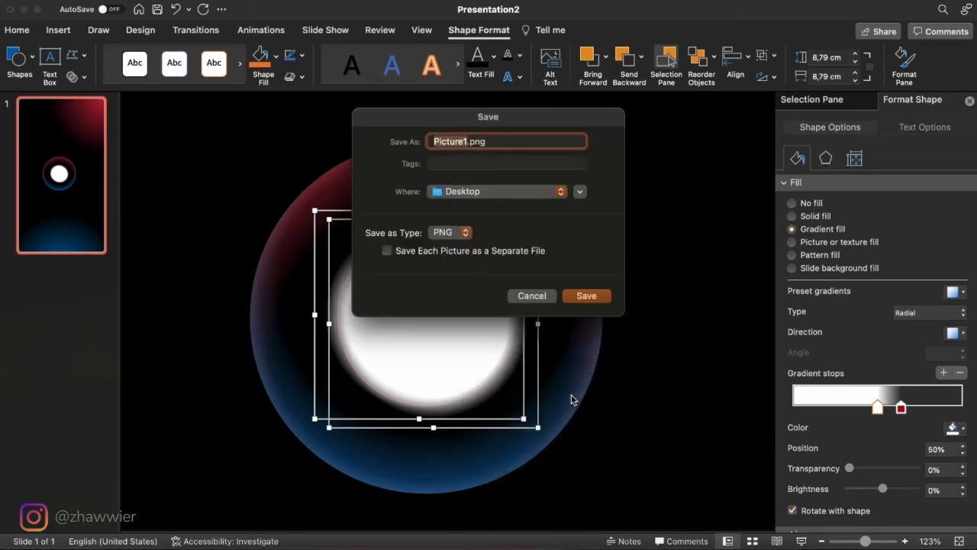
{"action": "type", "text": "wh"}
{"action": "key", "text": "Return"}
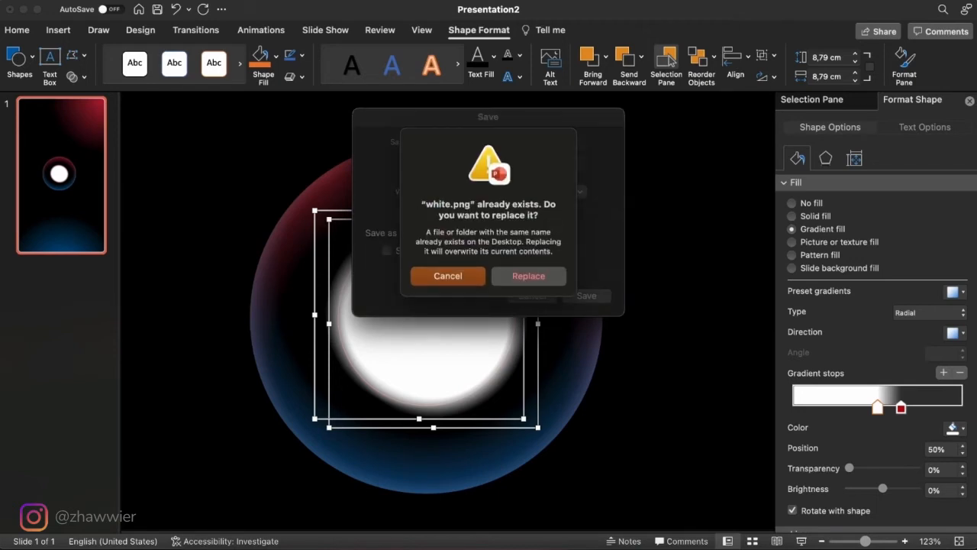
{"action": "left_click", "coordinate": [522, 277]}
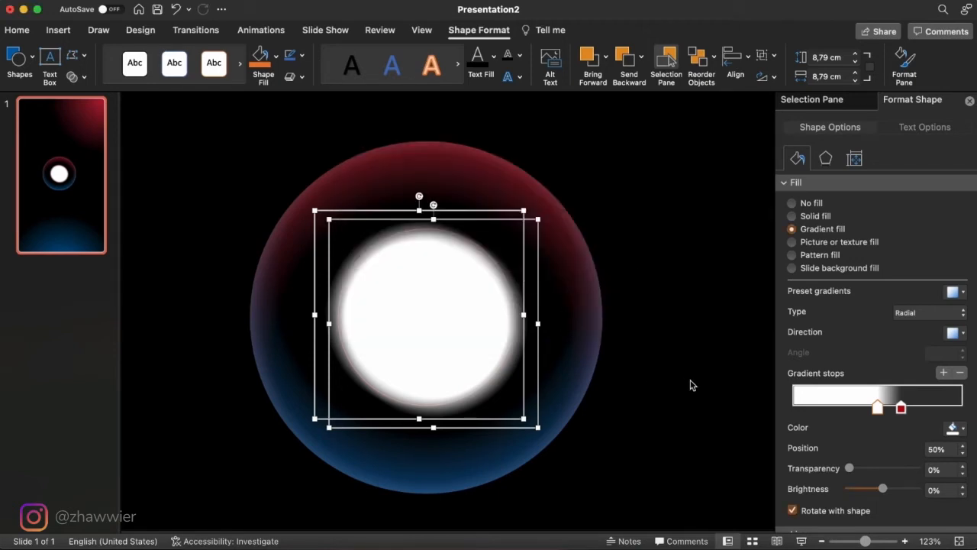
{"action": "key", "text": "Delete"}
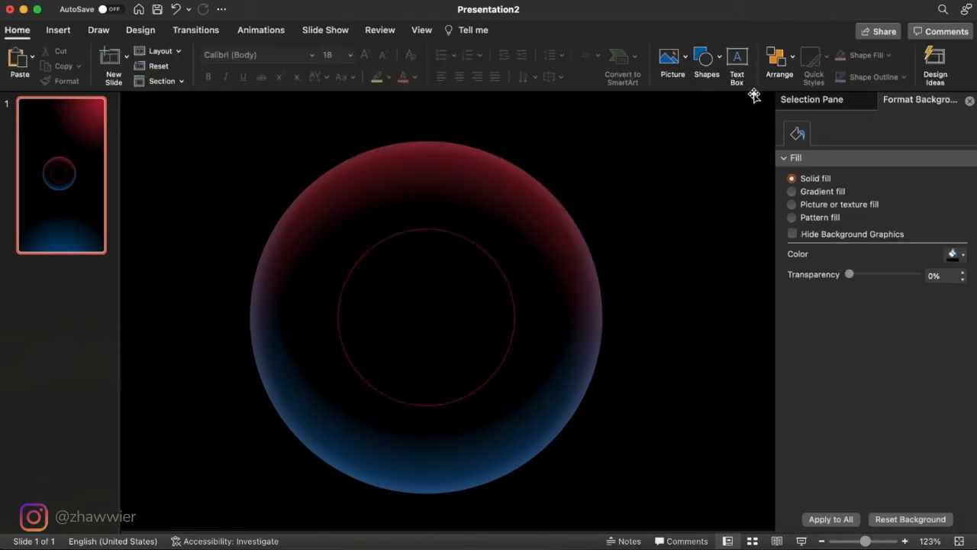
- Draw a circle about 7.67 cm across over the inner guide circle and remove its outline
{"action": "left_click", "coordinate": [705, 58]}
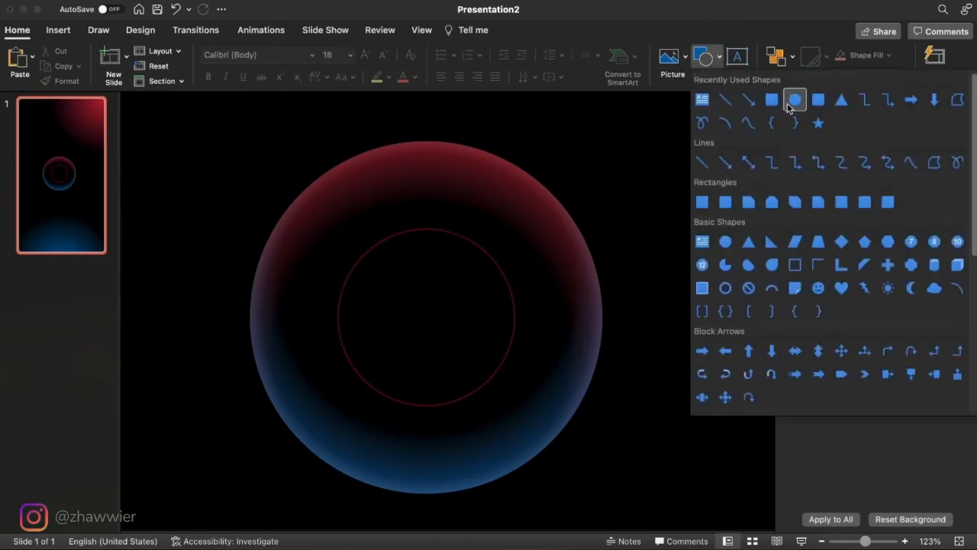
{"action": "left_click", "coordinate": [794, 101]}
{"action": "mouse_move", "coordinate": [409, 304]}
{"action": "left_mouse_down"}
{"action": "mouse_move", "coordinate": [511, 384]}
{"action": "mouse_move", "coordinate": [412, 307]}
{"action": "left_mouse_up"}
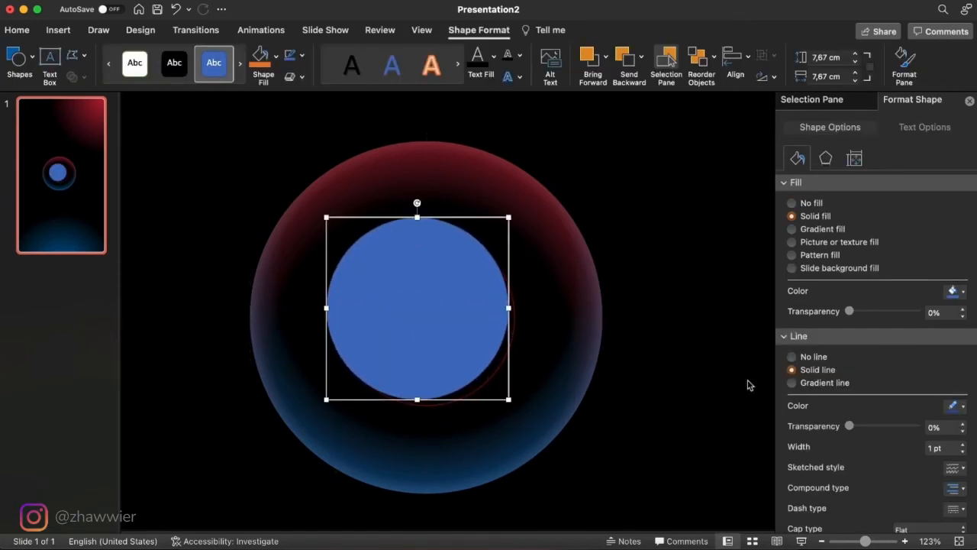
{"action": "left_click", "coordinate": [821, 357]}
- Give the new circle a gradient fill and change its 50% stop from white to the recent red
{"action": "left_click", "coordinate": [965, 291]}
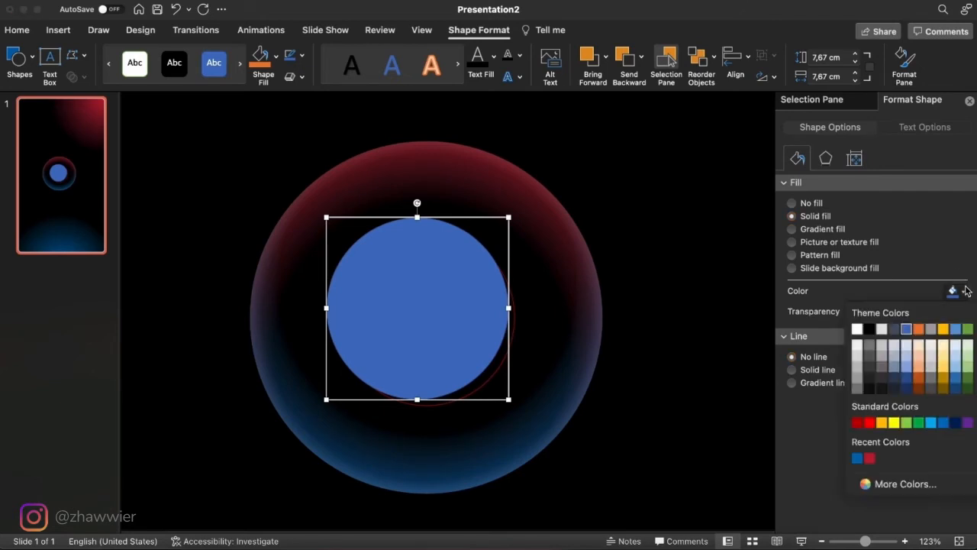
{"action": "left_click", "coordinate": [936, 275]}
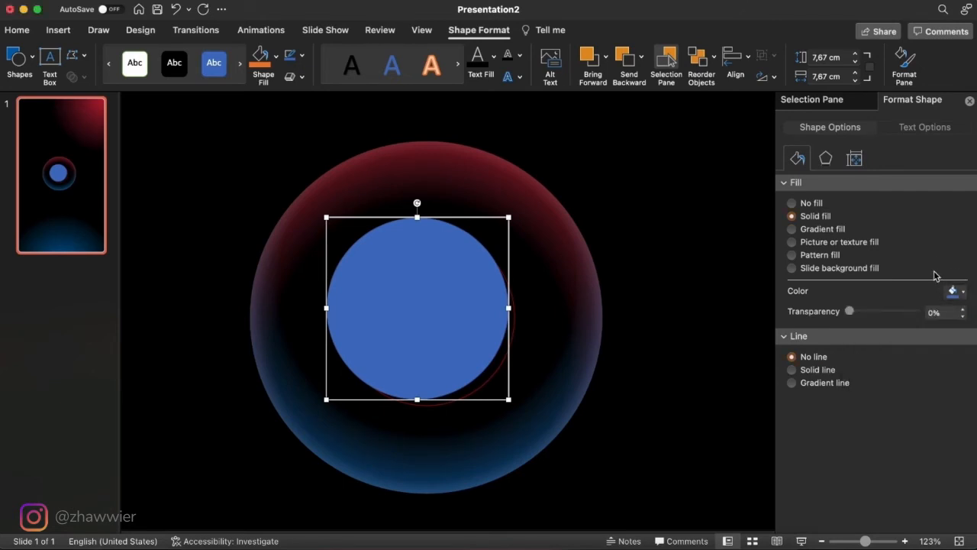
{"action": "left_click", "coordinate": [809, 230]}
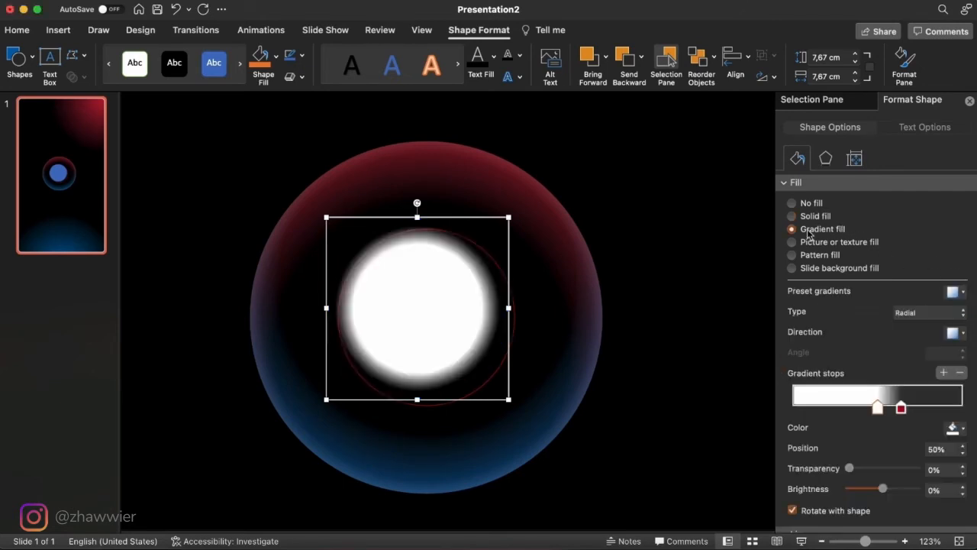
{"action": "left_click", "coordinate": [954, 428]}
{"action": "left_click", "coordinate": [870, 383]}
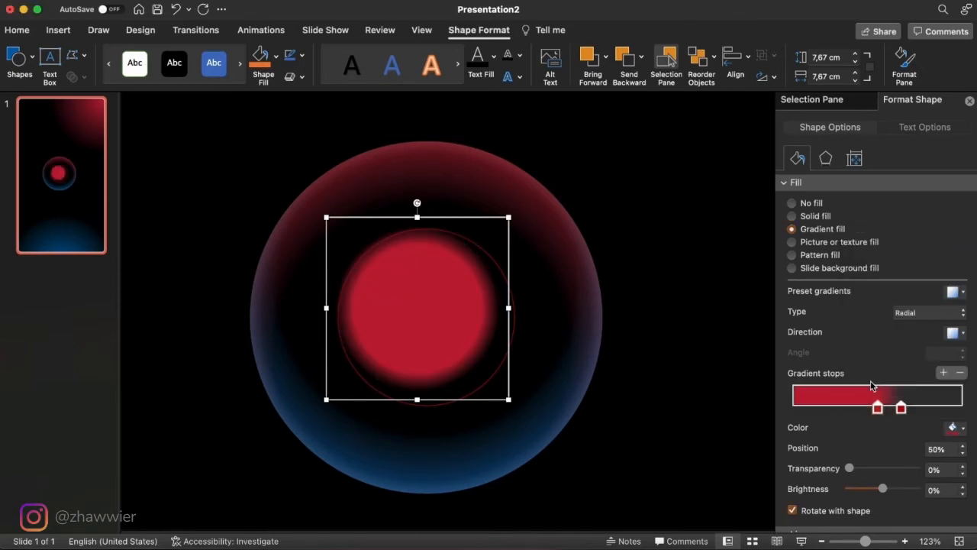
- Enlarge the red gradient circle to about 9.21 cm high and 9.29 cm wide, positioned over the inner guide circle
{"action": "left_click_drag", "start_coordinate": [506, 217], "coordinate": [533, 211]}
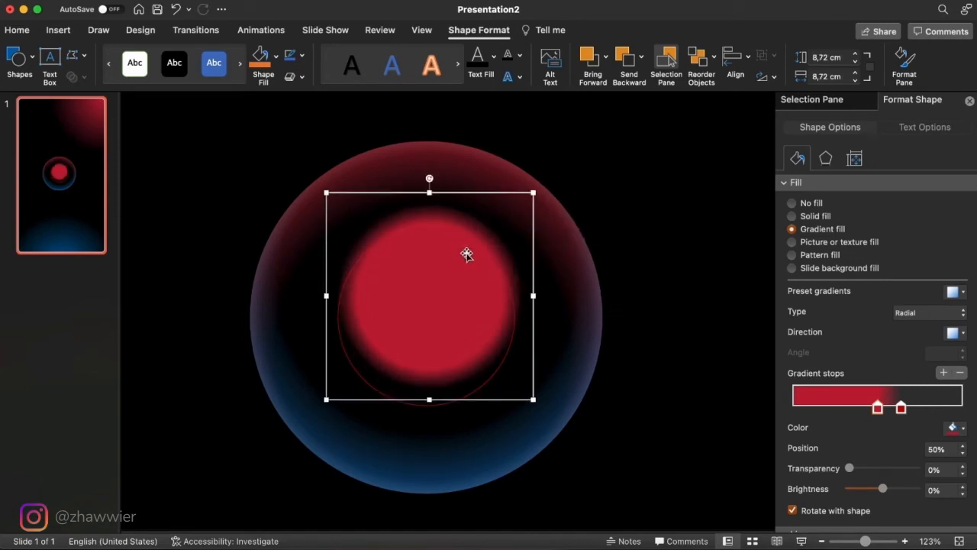
{"action": "left_click_drag", "start_coordinate": [466, 254], "coordinate": [466, 255]}
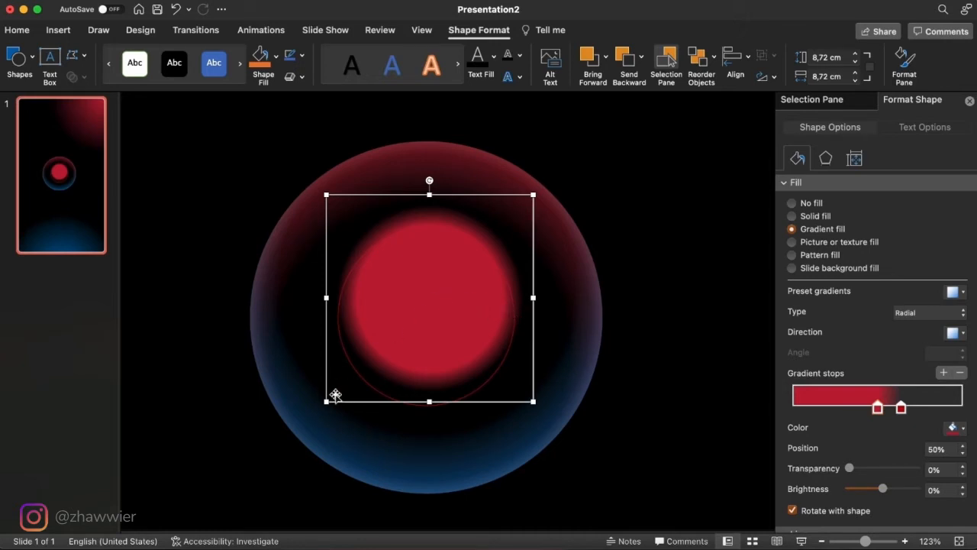
{"action": "left_click_drag", "start_coordinate": [326, 402], "coordinate": [312, 413]}
{"action": "left_click_drag", "start_coordinate": [452, 310], "coordinate": [457, 310]}
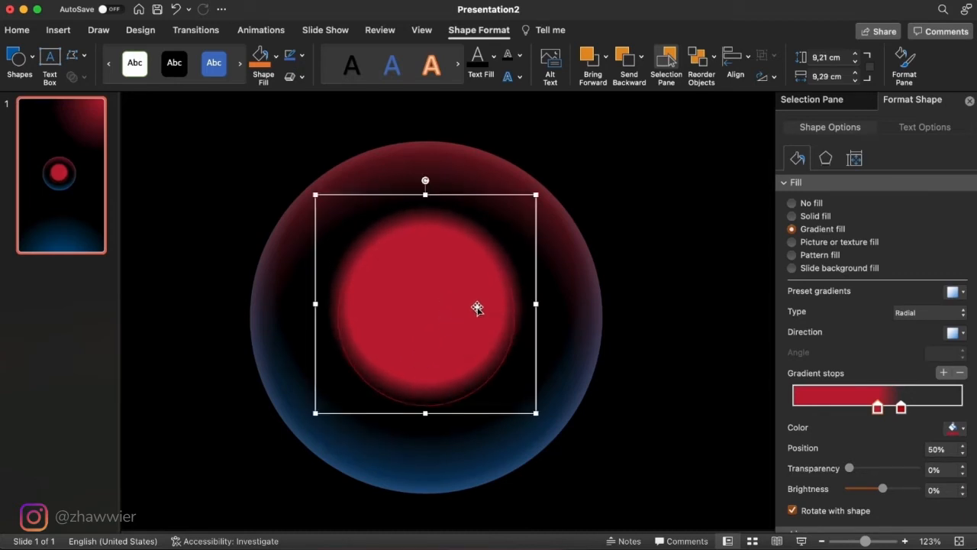
{"action": "left_click", "coordinate": [477, 307]}
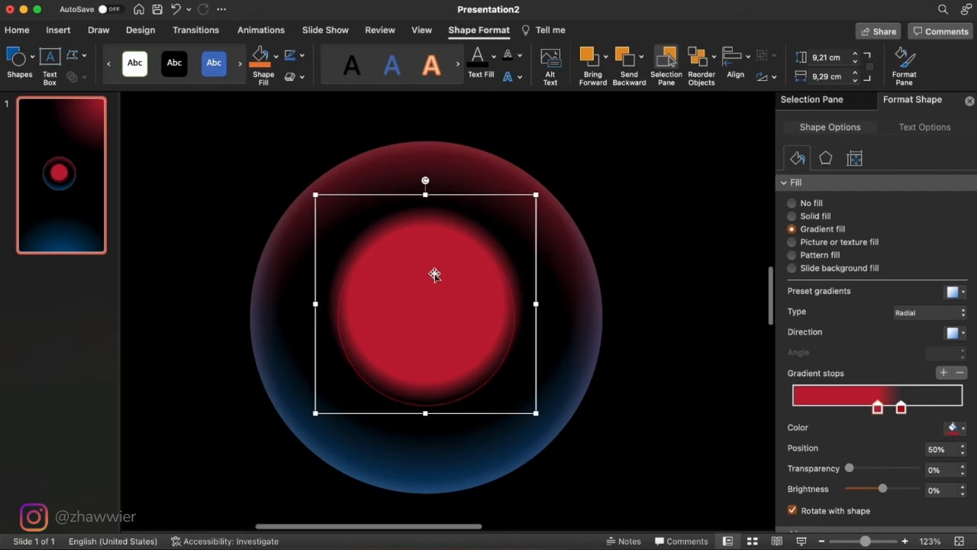
- Save the red gradient circle as the picture red.png on the Desktop, replacing the existing file
{"action": "right_click", "coordinate": [433, 275]}
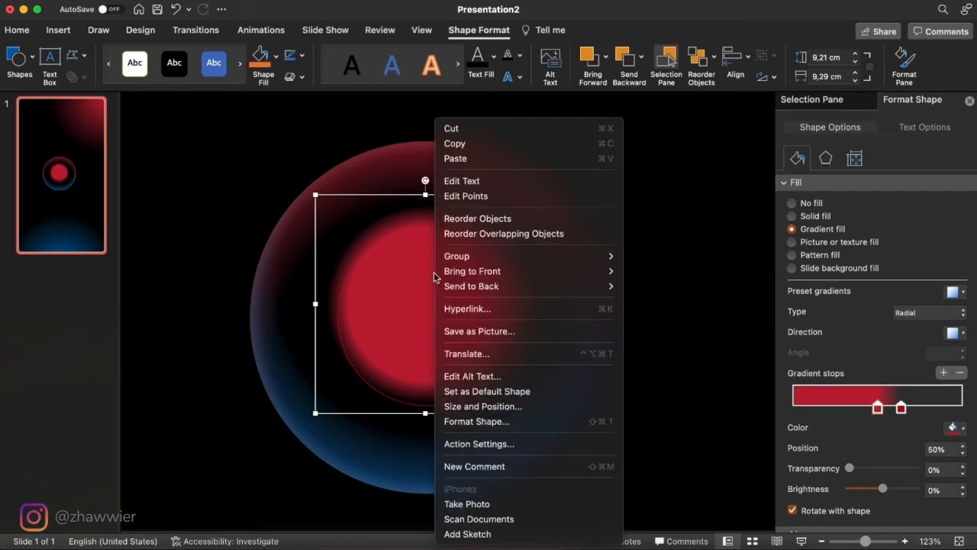
{"action": "left_click", "coordinate": [561, 332]}
{"action": "type", "text": "red.png"}
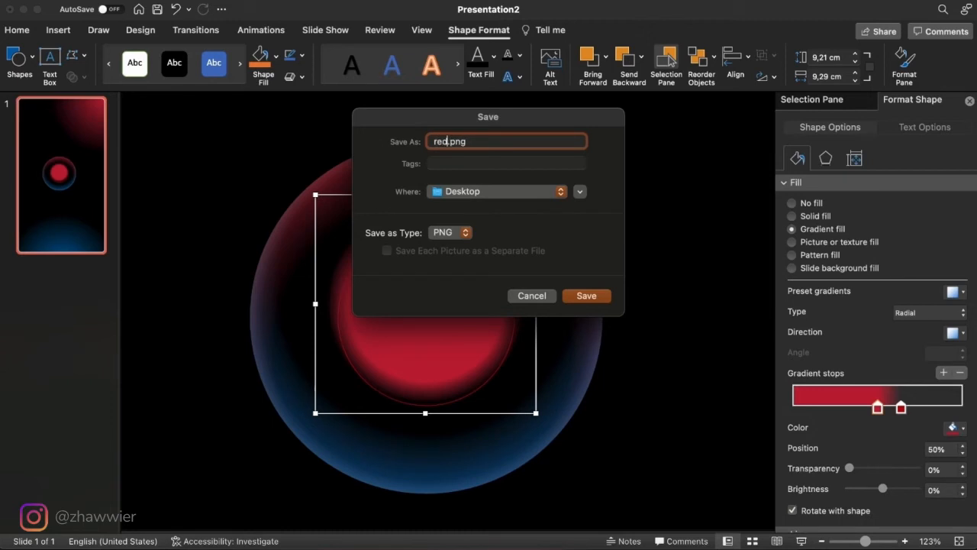
{"action": "key", "text": "Return"}
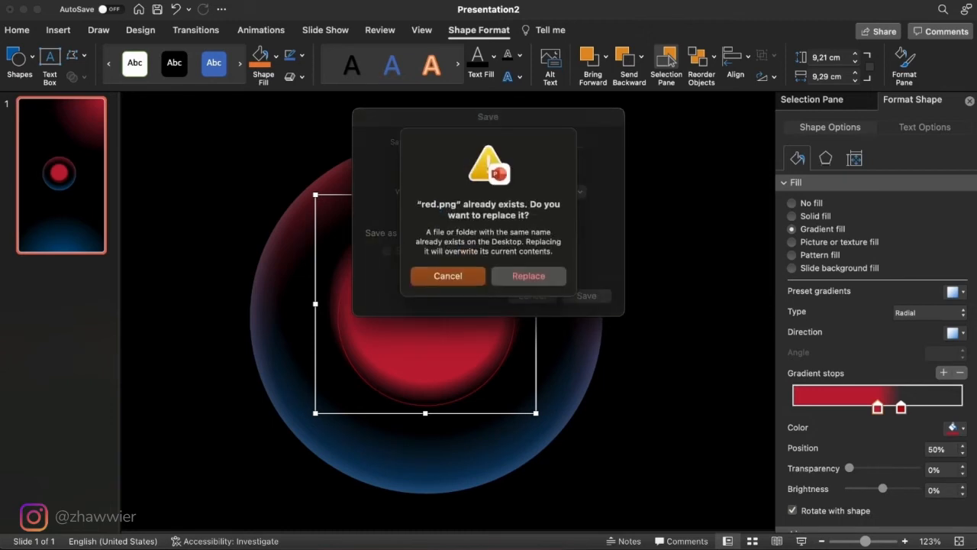
{"action": "left_click", "coordinate": [540, 276]}
- Recolour the circle's 50% gradient stop to the recent blue and save it as blue.png on the Desktop, replacing the existing file
{"action": "left_click", "coordinate": [958, 428]}
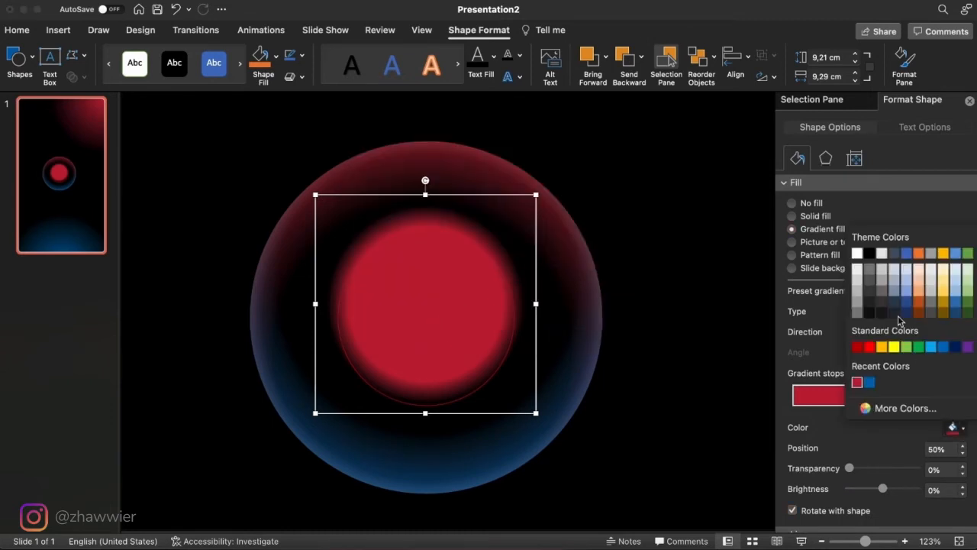
{"action": "left_click", "coordinate": [869, 383]}
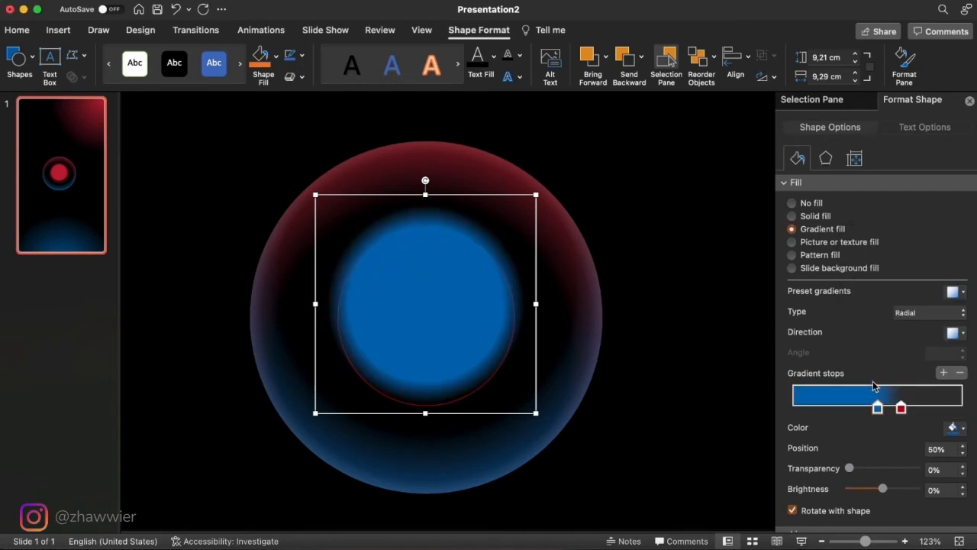
{"action": "right_click", "coordinate": [499, 328]}
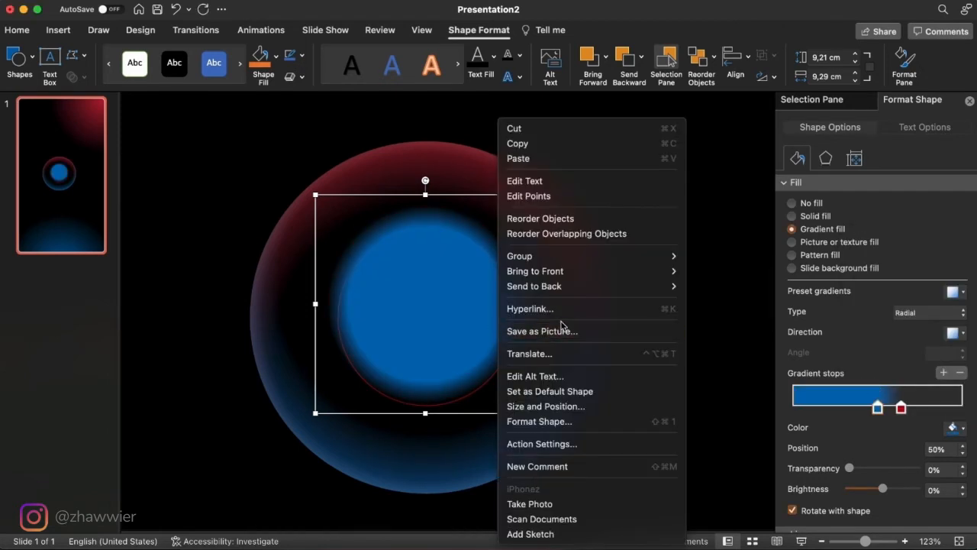
{"action": "left_click", "coordinate": [587, 333]}
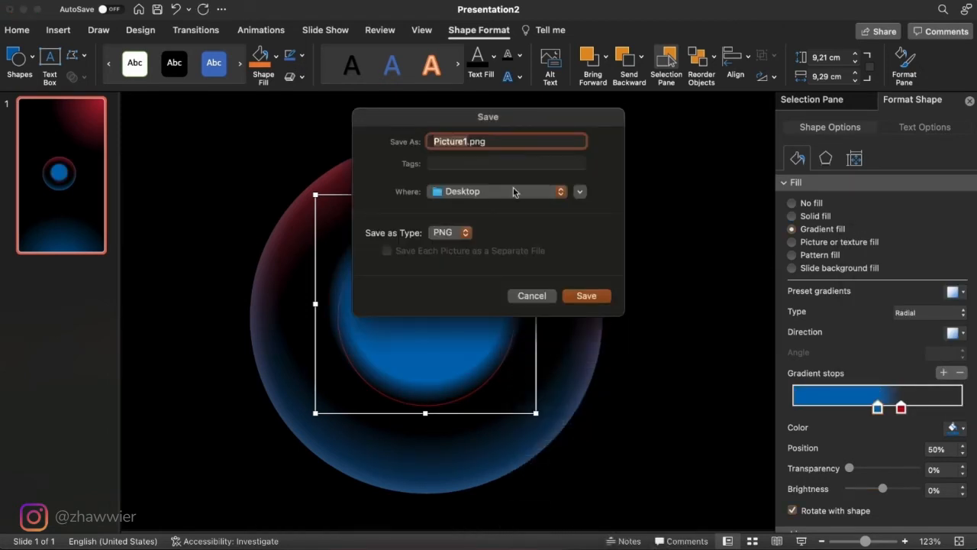
{"action": "type", "text": "bl"}
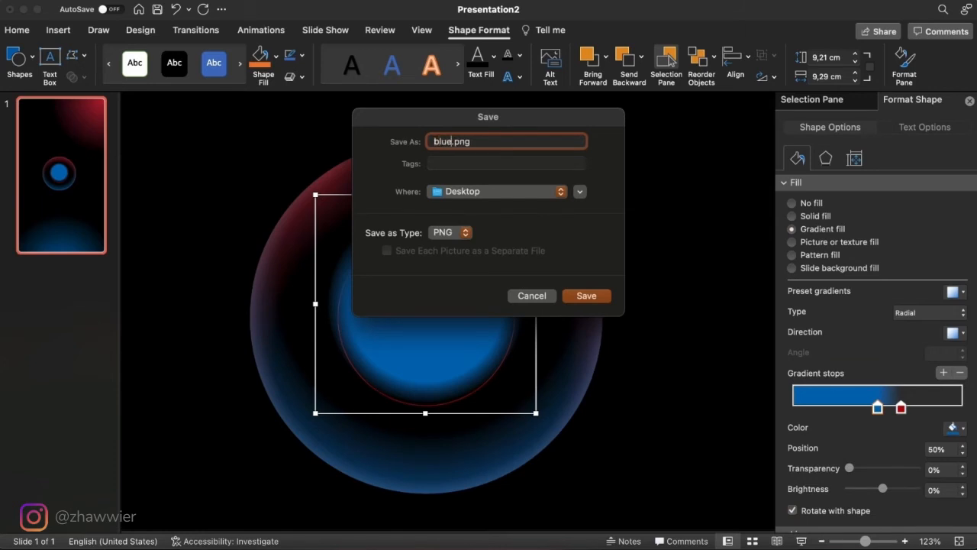
{"action": "type", "text": "ue"}
{"action": "key", "text": "Return"}
{"action": "left_click", "coordinate": [540, 279]}
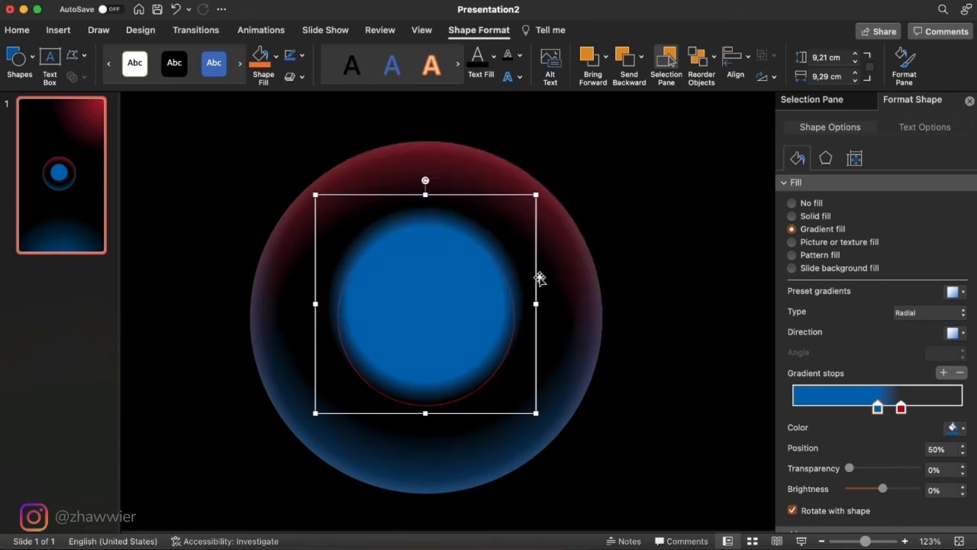
- Delete the blue gradient circle from the slide
{"action": "left_click", "coordinate": [665, 382]}
{"action": "left_click", "coordinate": [453, 297]}
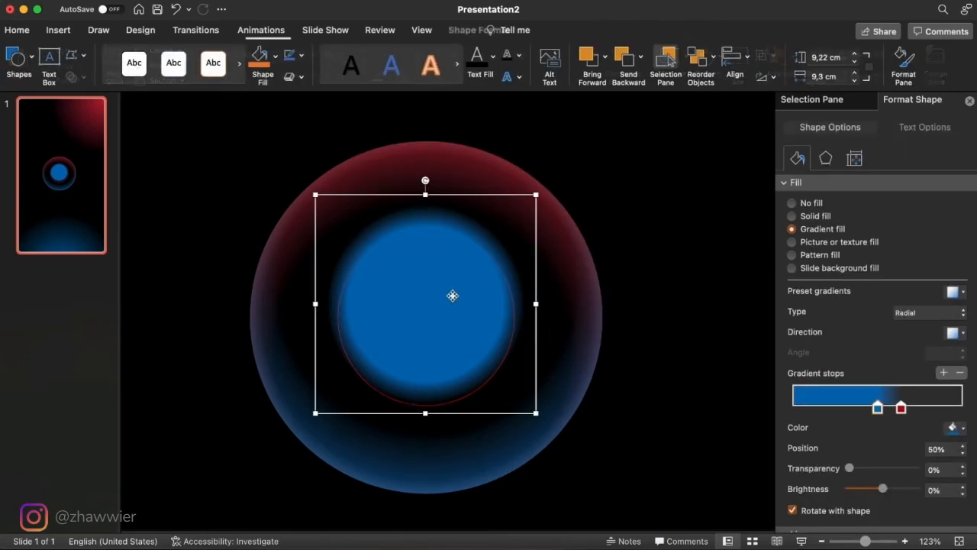
{"action": "key", "text": "Delete"}
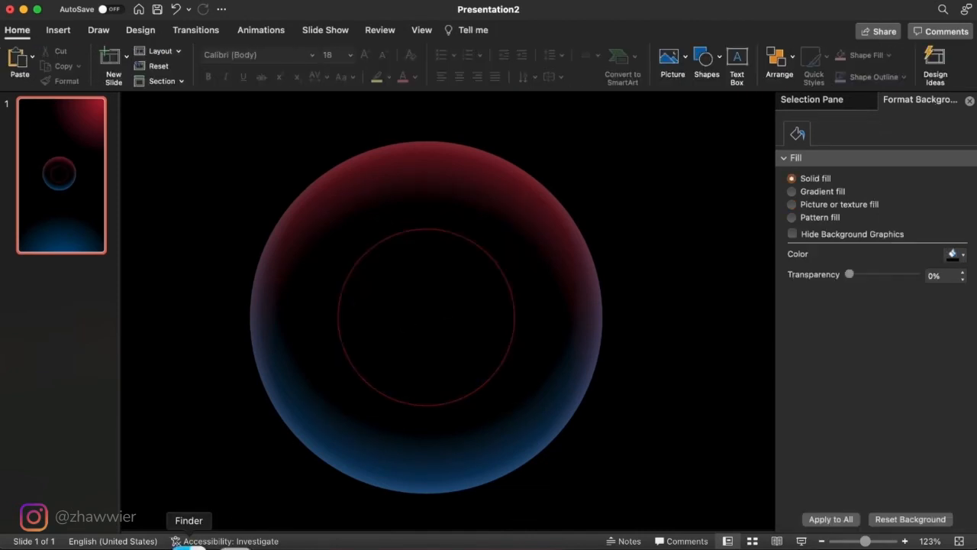
- Insert red.png from the Desktop folder in Finder and place it over the inner guide circle, shifted slightly downward
{"action": "left_click", "coordinate": [192, 543]}
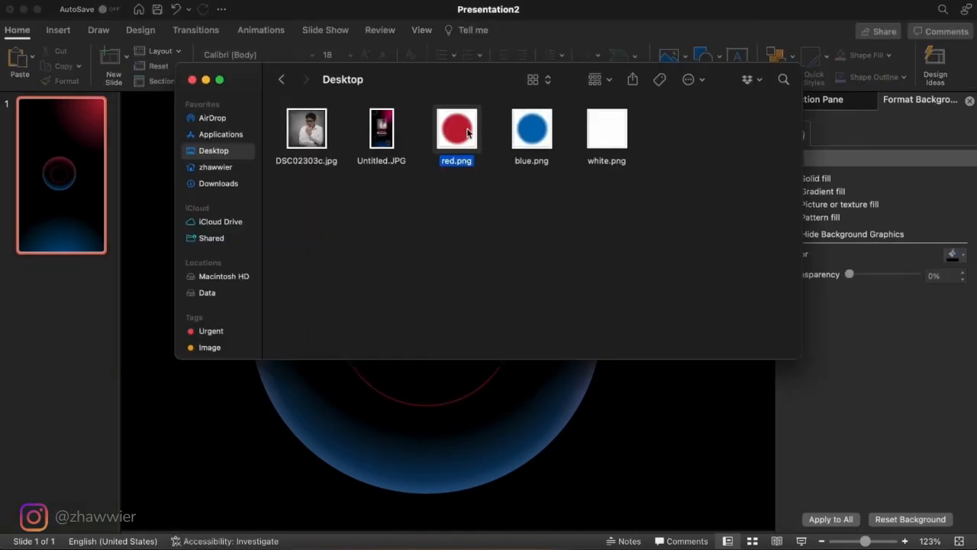
{"action": "left_click_drag", "start_coordinate": [461, 132], "coordinate": [514, 390]}
{"action": "left_click_drag", "start_coordinate": [476, 358], "coordinate": [452, 352]}
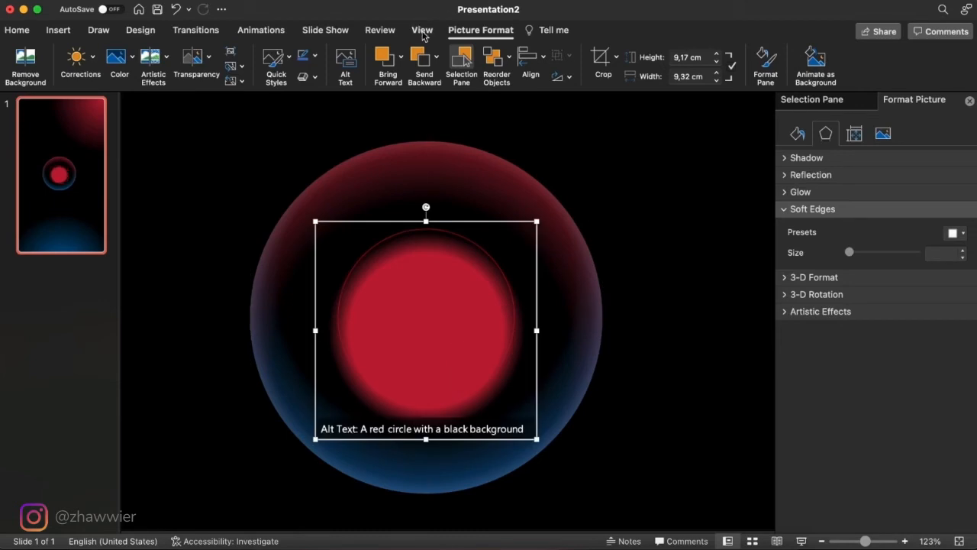
- Copy the inner guide circle from the slide master layout and paste it onto the slide over the red picture
{"action": "left_click", "coordinate": [423, 30]}
{"action": "left_click", "coordinate": [172, 61]}
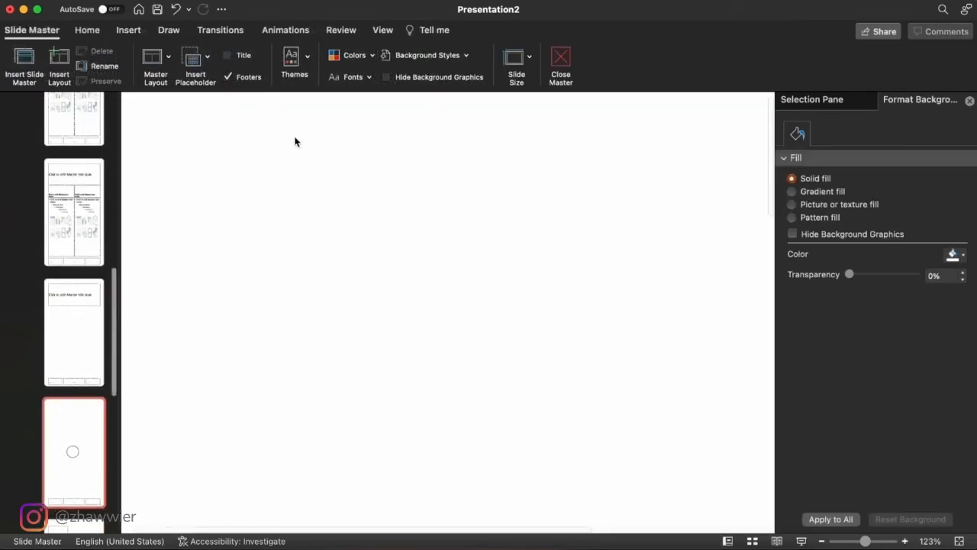
{"action": "scroll", "coordinate": [512, 375], "scroll_direction": "down", "scroll_amount": 10}
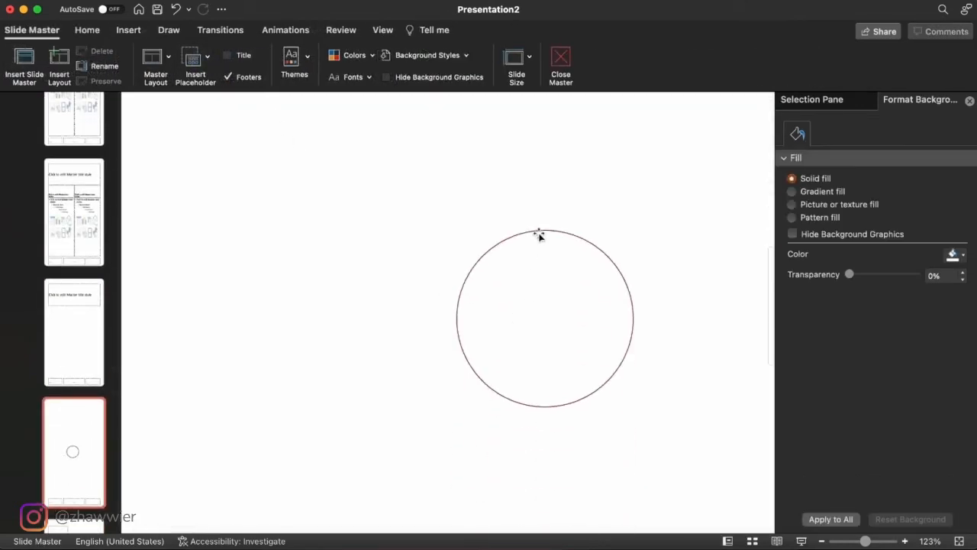
{"action": "left_click", "coordinate": [539, 233]}
{"action": "left_click", "coordinate": [565, 58]}
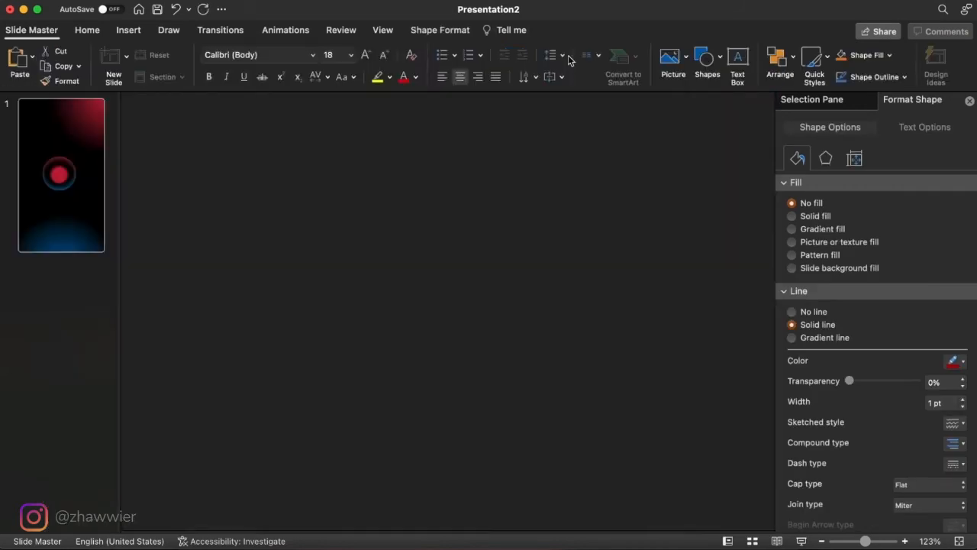
{"action": "scroll", "coordinate": [600, 268], "scroll_direction": "down", "scroll_amount": 10}
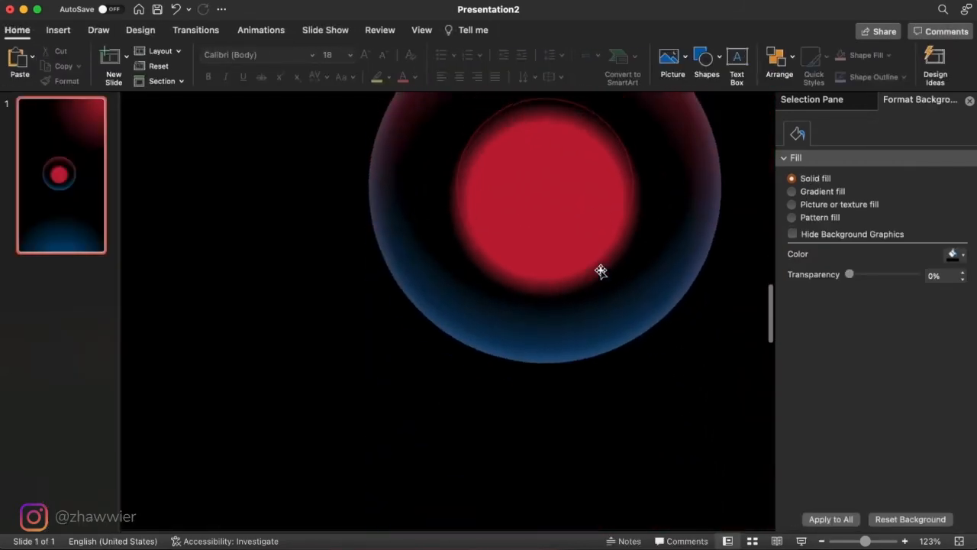
{"action": "left_click", "coordinate": [668, 327]}
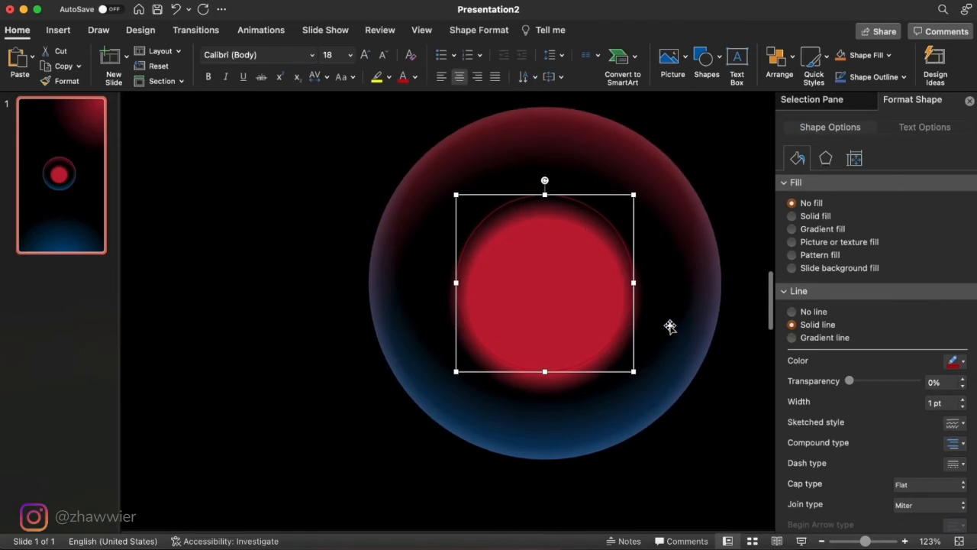
- Remove the outline of the circle pasted over the red picture and give it a solid white fill
{"action": "left_click", "coordinate": [812, 315]}
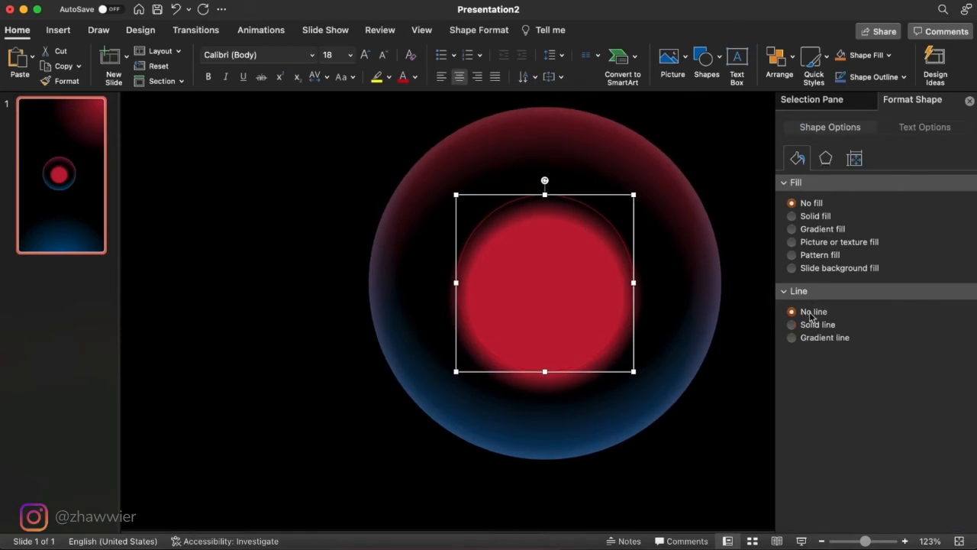
{"action": "left_click", "coordinate": [814, 217]}
{"action": "left_click", "coordinate": [959, 293]}
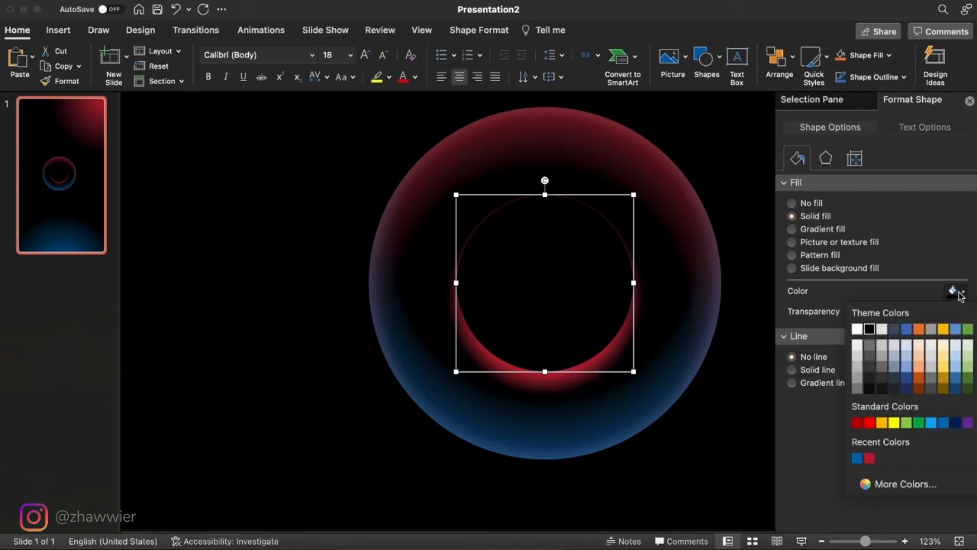
{"action": "left_click", "coordinate": [858, 329]}
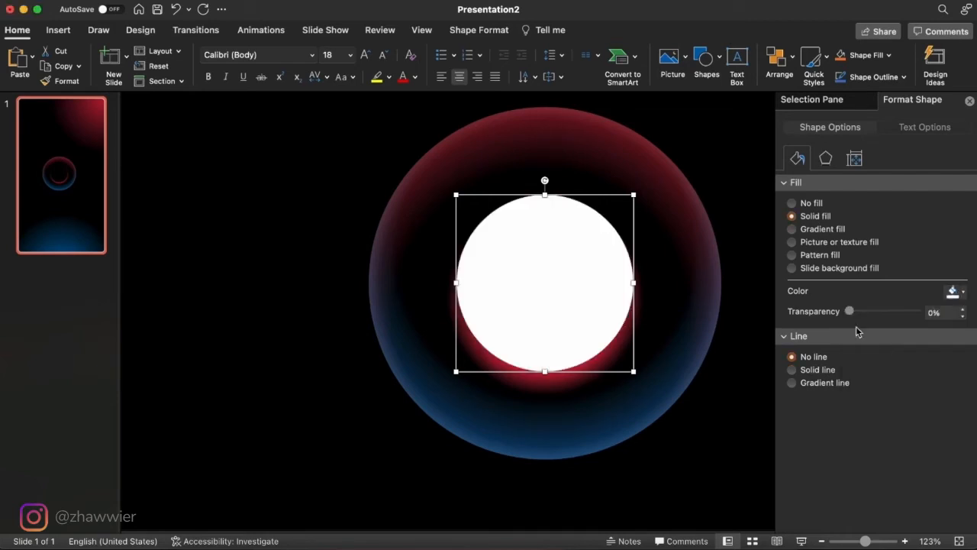
- Subtract the white circle from the red gradient picture, leaving only the red glow outside the inner circle
{"action": "left_click", "coordinate": [619, 350]}
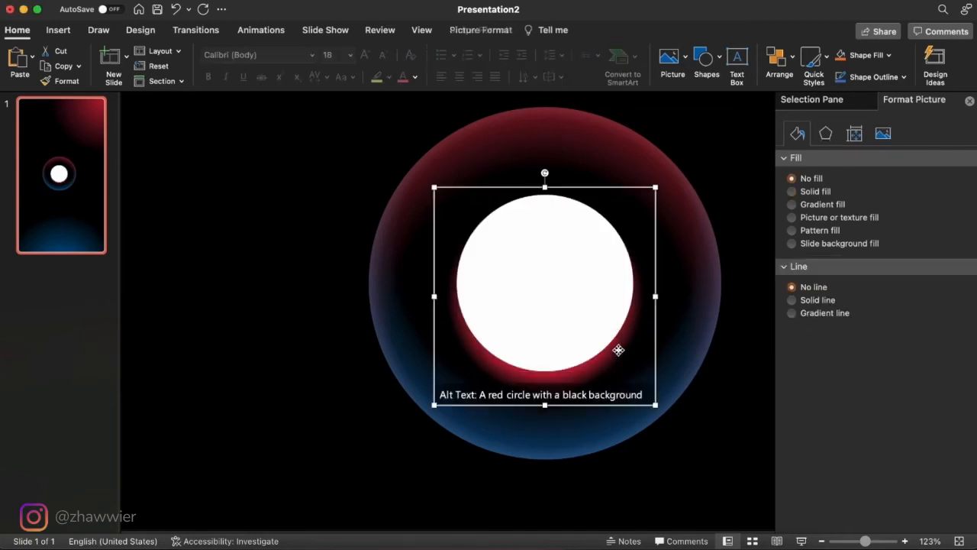
{"action": "left_click", "coordinate": [587, 310], "text": "shift"}
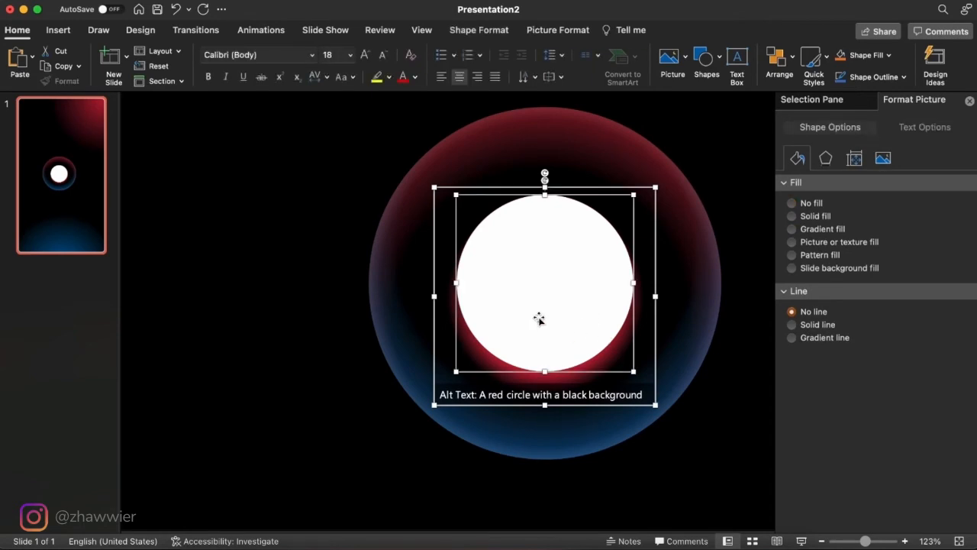
{"action": "left_click", "coordinate": [479, 30]}
{"action": "left_click", "coordinate": [76, 77]}
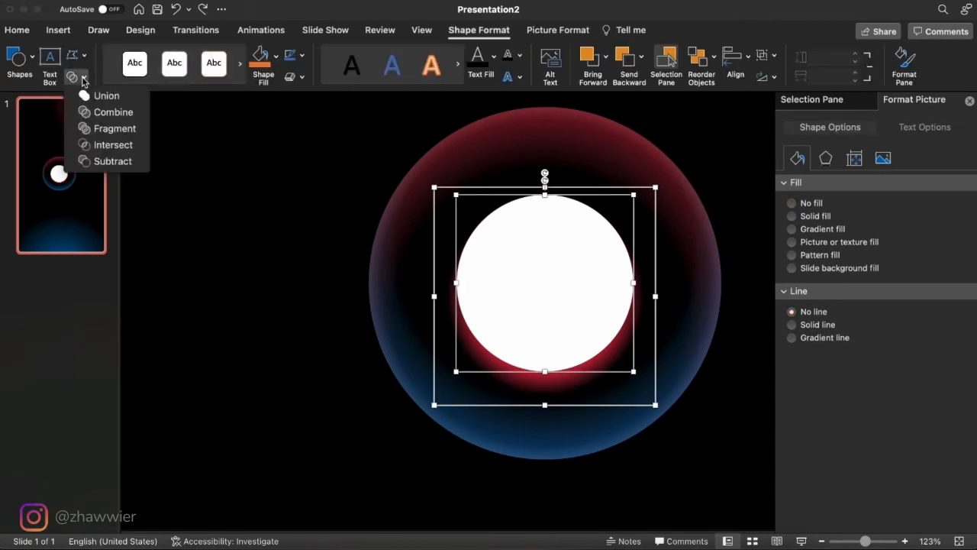
{"action": "left_click", "coordinate": [109, 161]}
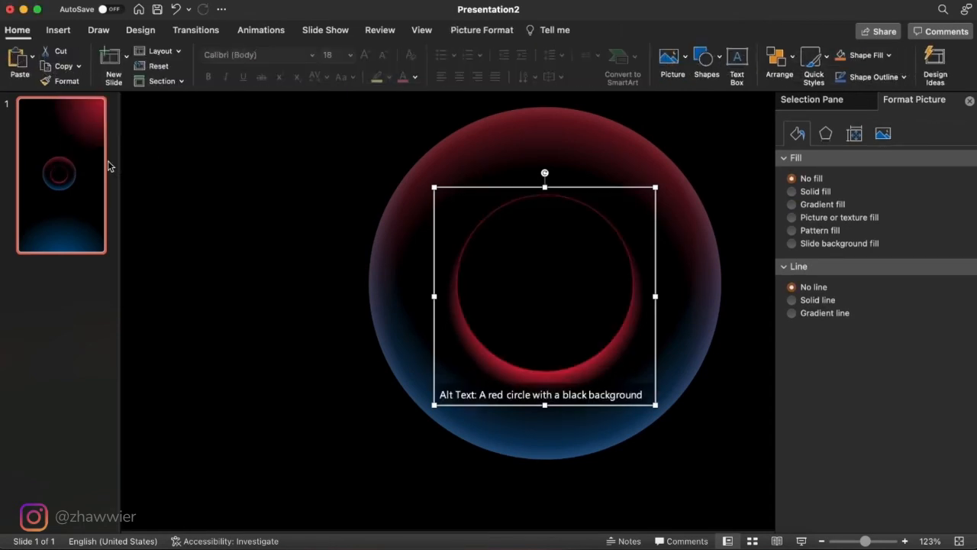
{"action": "left_click", "coordinate": [320, 315]}
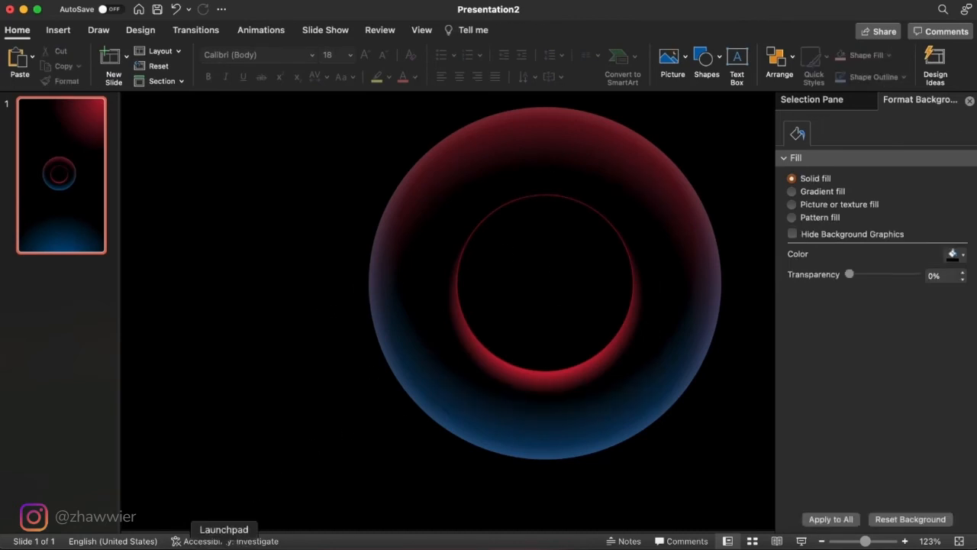
- Insert blue.png from the Desktop folder in Finder and place it over the inner circle, shifted slightly upward
{"action": "left_click", "coordinate": [190, 543]}
{"action": "left_click_drag", "start_coordinate": [521, 135], "coordinate": [687, 441]}
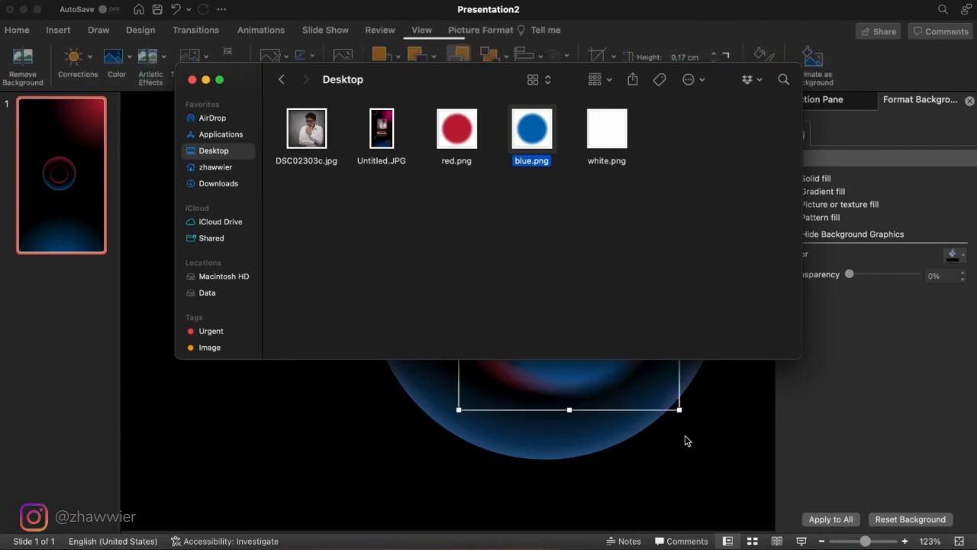
{"action": "left_click_drag", "start_coordinate": [587, 278], "coordinate": [571, 265]}
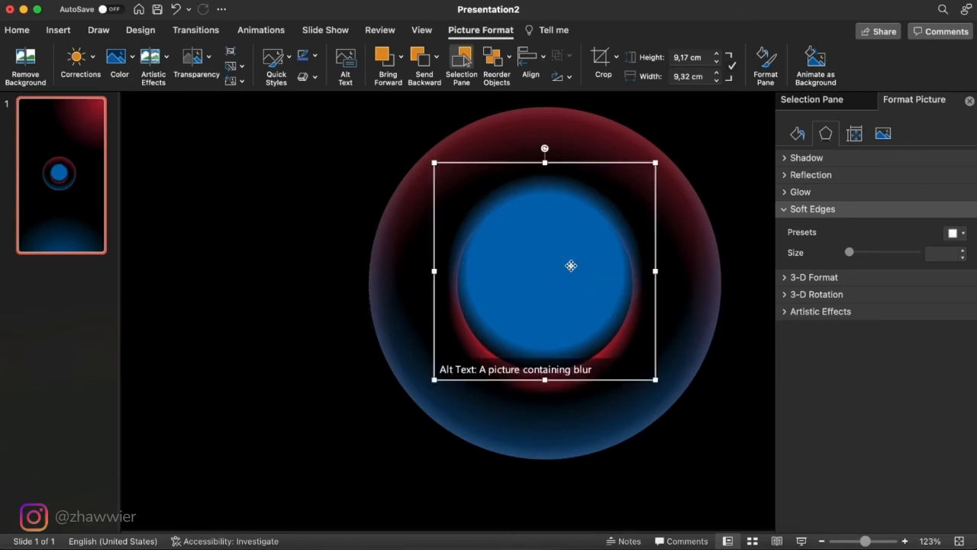
{"action": "left_click", "coordinate": [585, 292]}
- Copy the guide circle from the slide master layout onto the blue picture and give it a solid black fill with no outline
{"action": "left_click", "coordinate": [421, 30]}
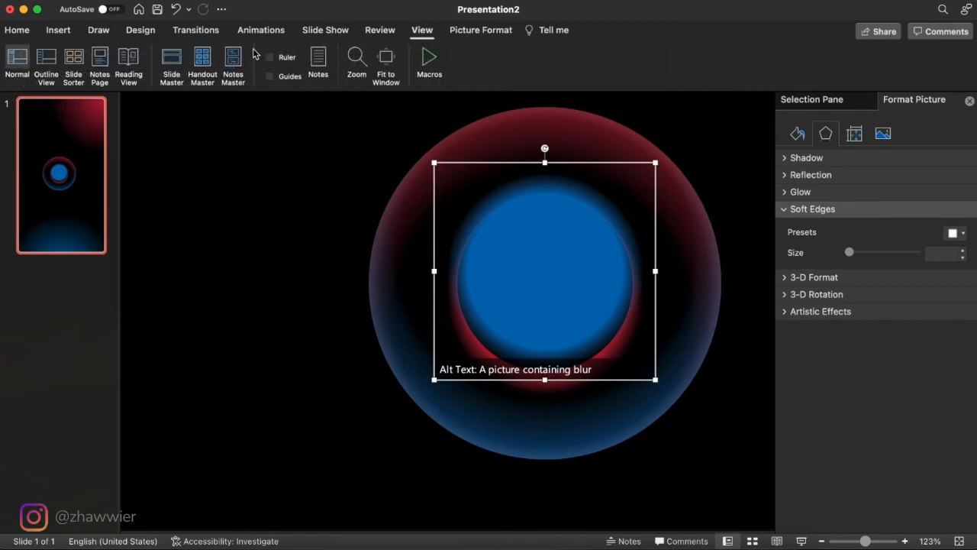
{"action": "left_click", "coordinate": [172, 60]}
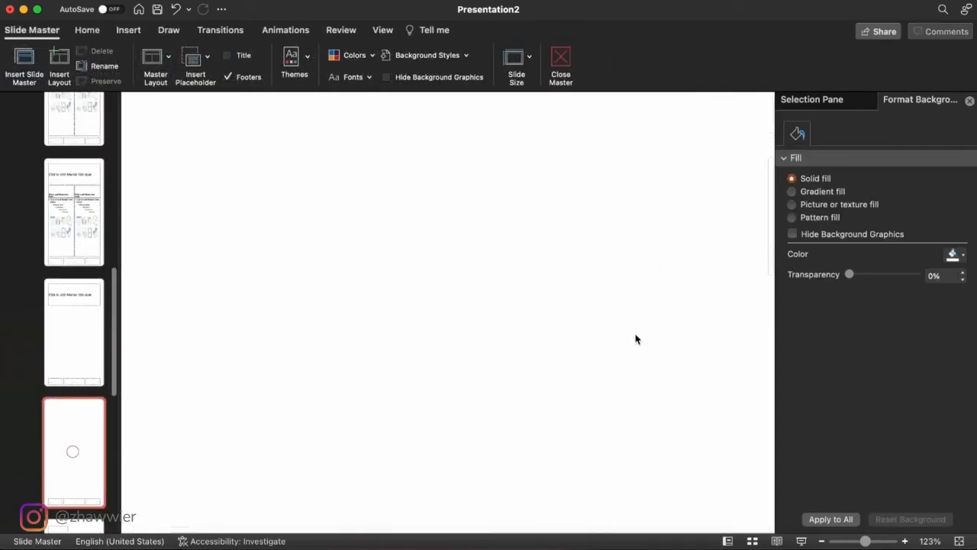
{"action": "left_click", "coordinate": [629, 337]}
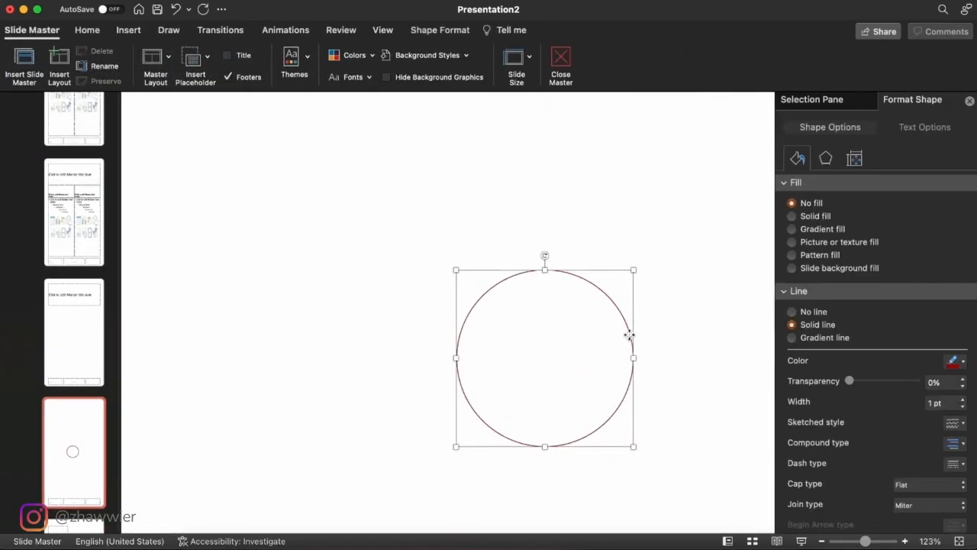
{"action": "left_click", "coordinate": [560, 66]}
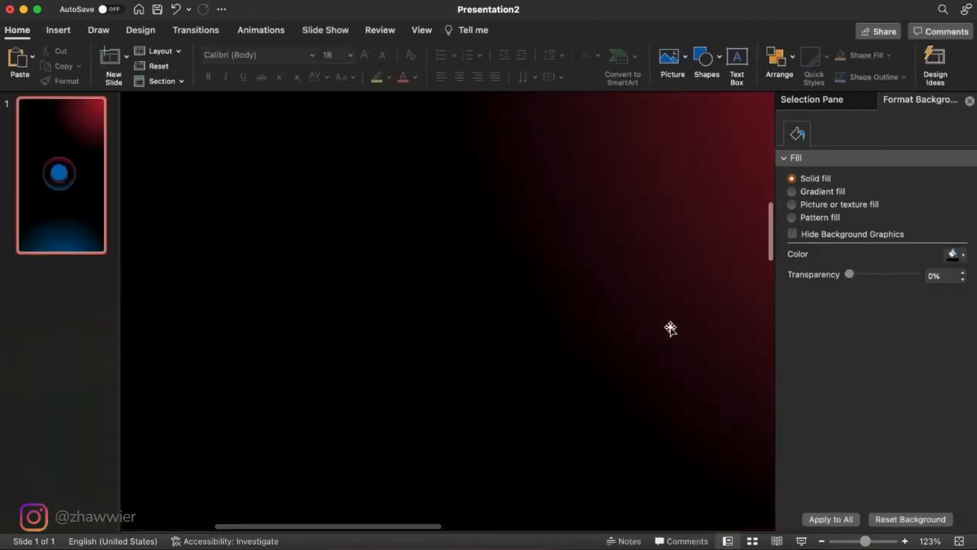
{"action": "scroll", "coordinate": [670, 328], "scroll_direction": "down", "scroll_amount": 3}
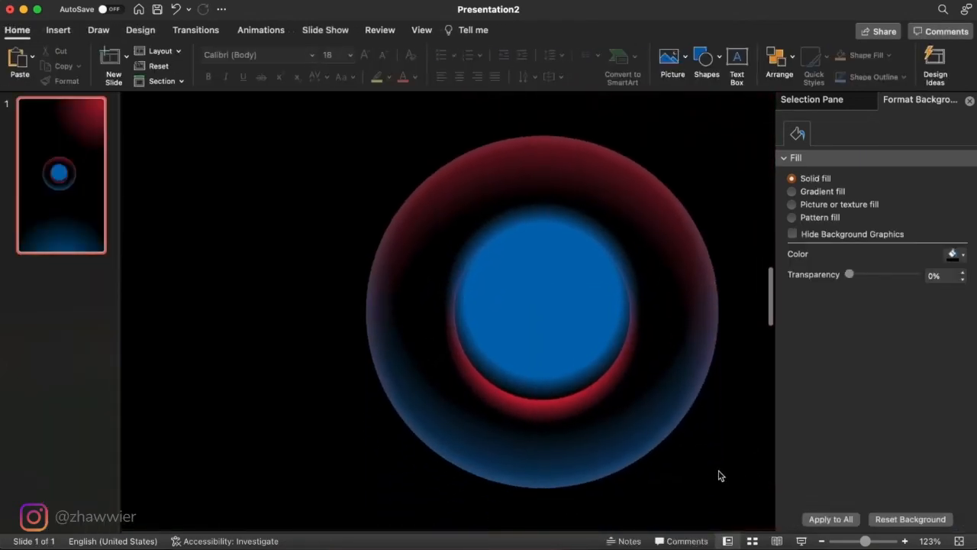
{"action": "key", "text": "Tab"}
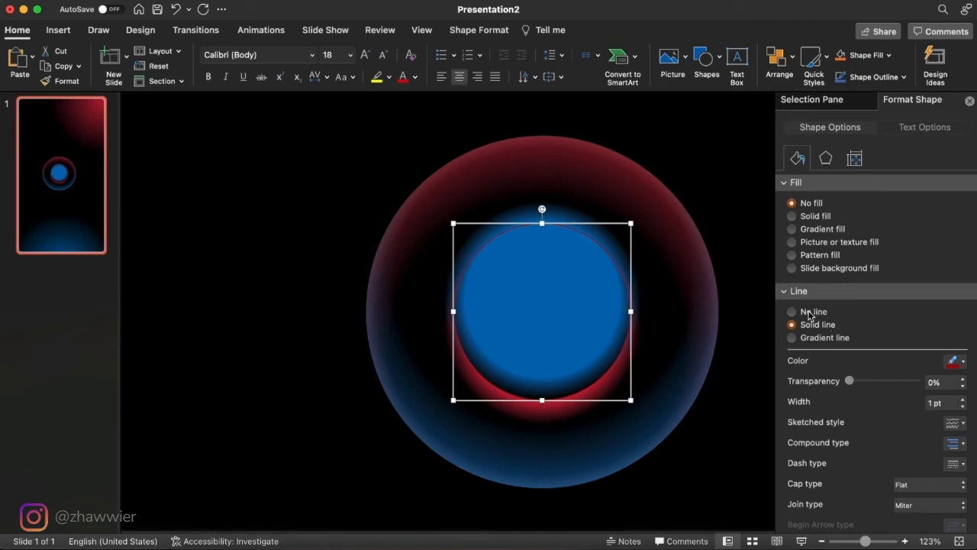
{"action": "left_click", "coordinate": [793, 312]}
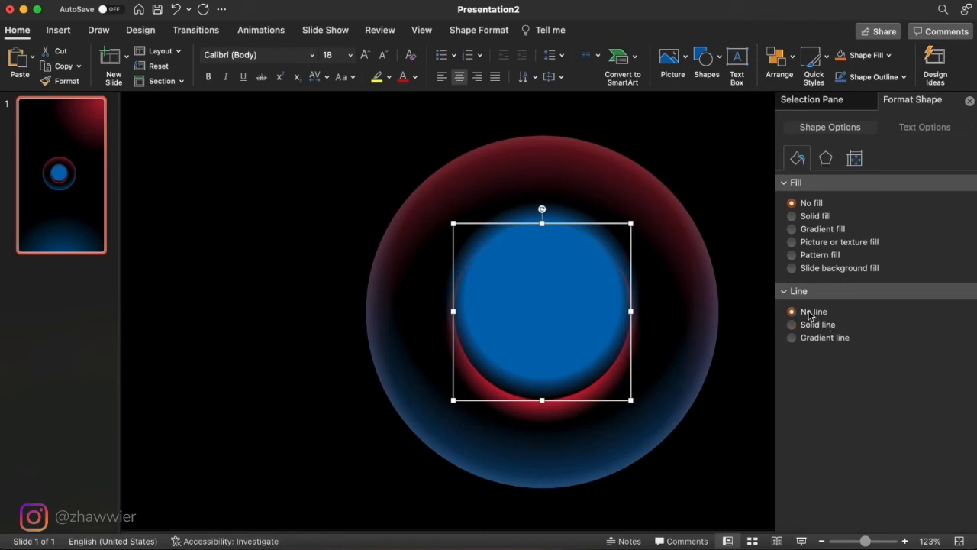
{"action": "left_click", "coordinate": [793, 217]}
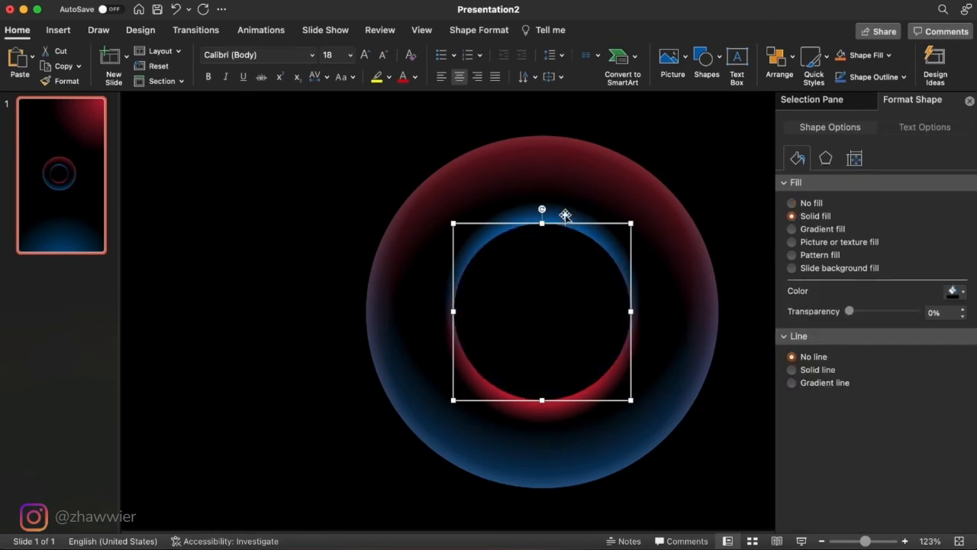
- Subtract the black circle from the blue gradient picture so only the outer blue glow is kept
{"action": "left_click", "coordinate": [565, 216]}
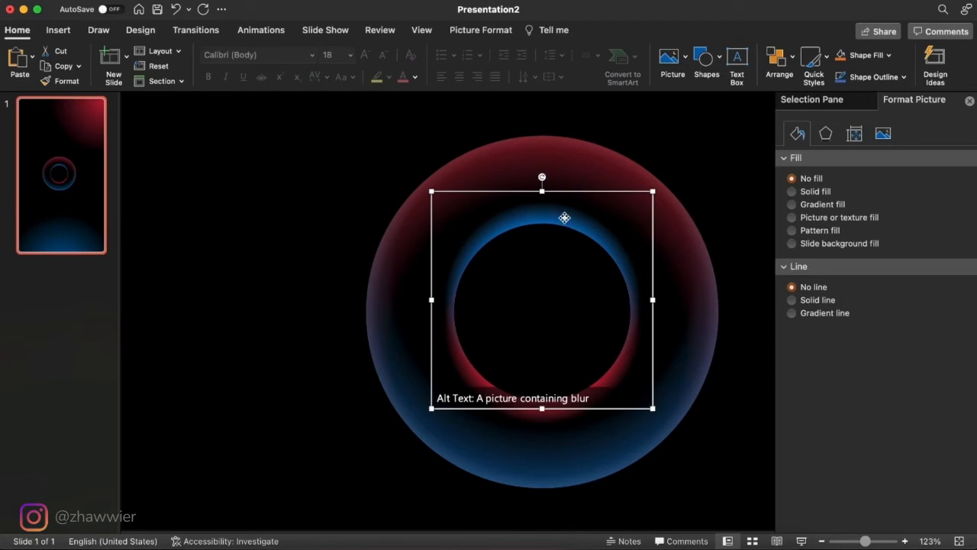
{"action": "left_click", "coordinate": [573, 260], "text": "shift"}
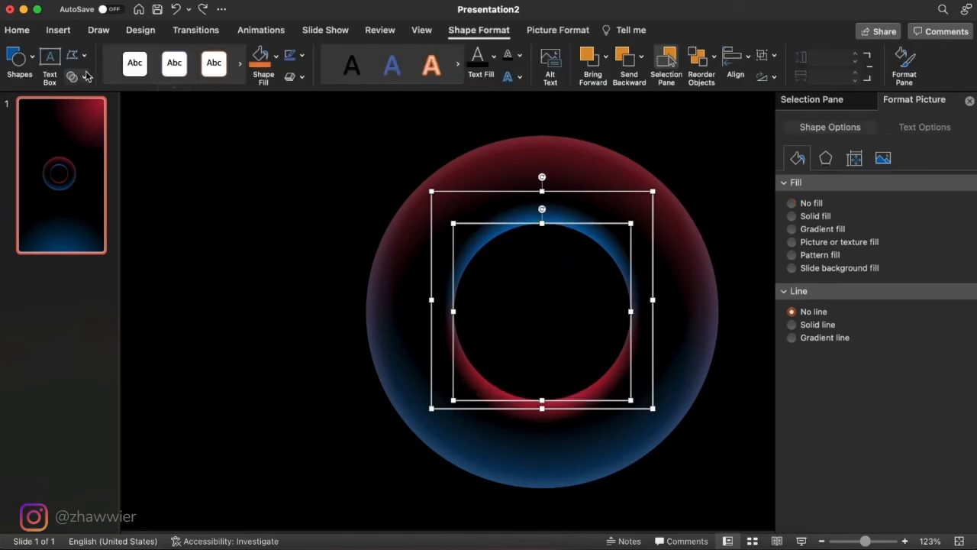
{"action": "left_click", "coordinate": [80, 78]}
{"action": "left_click", "coordinate": [113, 161]}
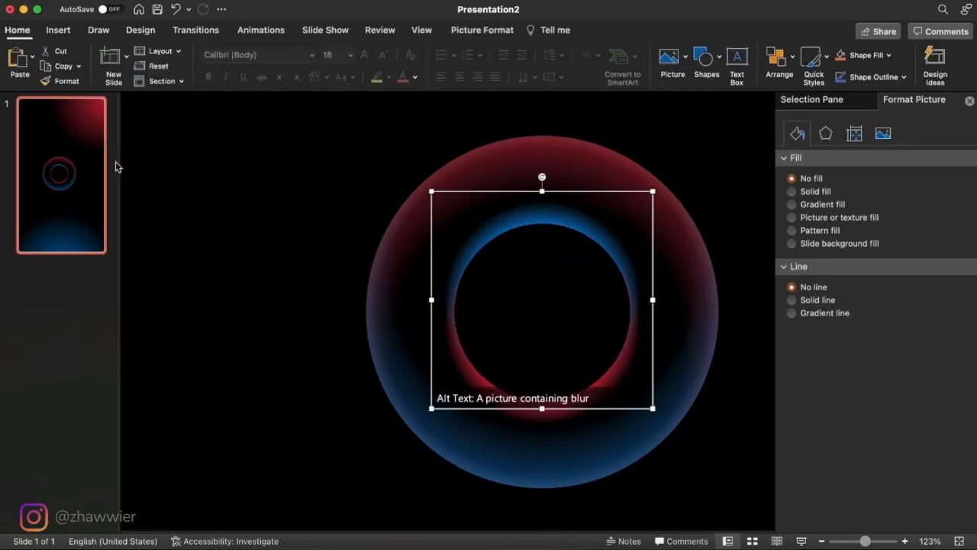
{"action": "key", "text": "Escape"}
- Insert white.png from the Desktop folder in Finder and center it over the inner circle
{"action": "left_click", "coordinate": [188, 542]}
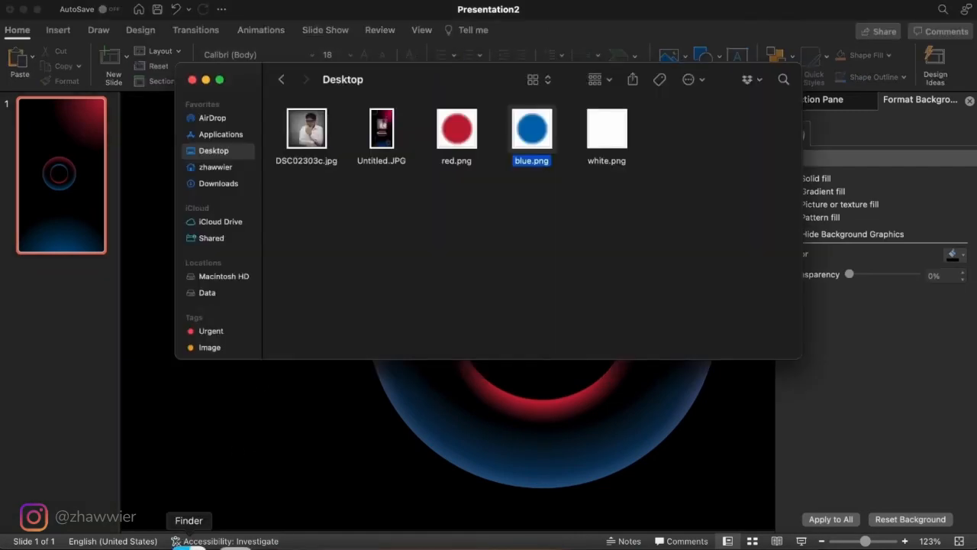
{"action": "left_click", "coordinate": [603, 131]}
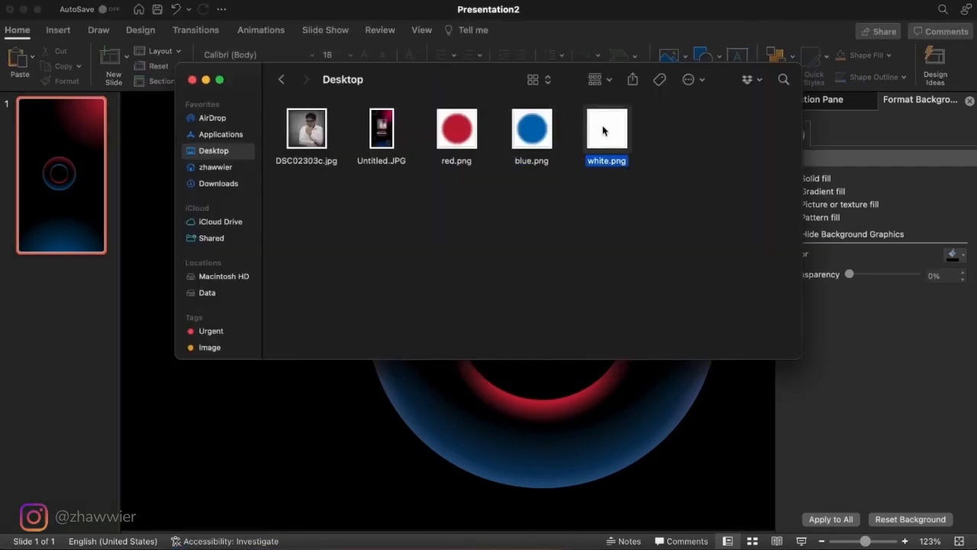
{"action": "left_click_drag", "start_coordinate": [603, 132], "coordinate": [639, 410]}
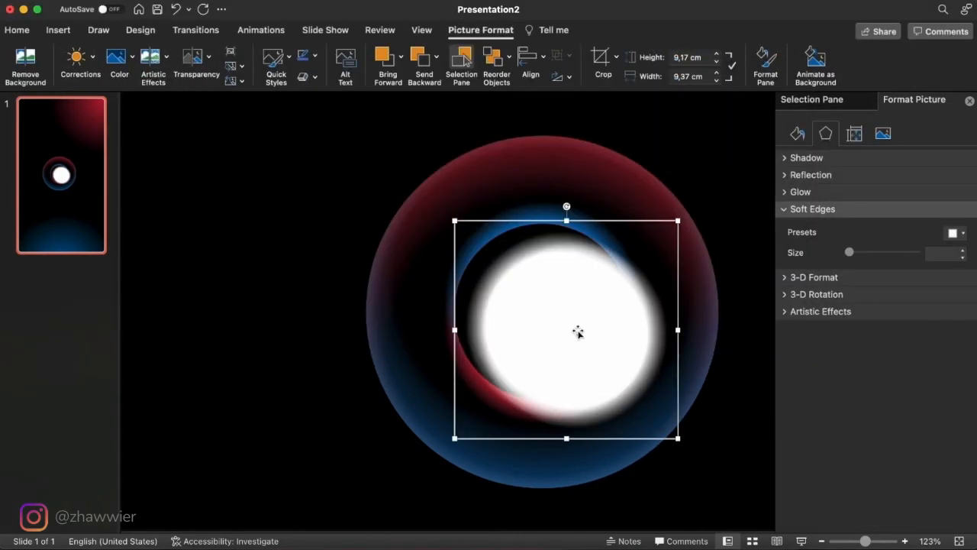
{"action": "left_click_drag", "start_coordinate": [578, 331], "coordinate": [556, 313]}
- Paste a copy of the slide master layout's guide circle over the white picture, with no outline and a solid black fill
{"action": "left_click", "coordinate": [420, 31]}
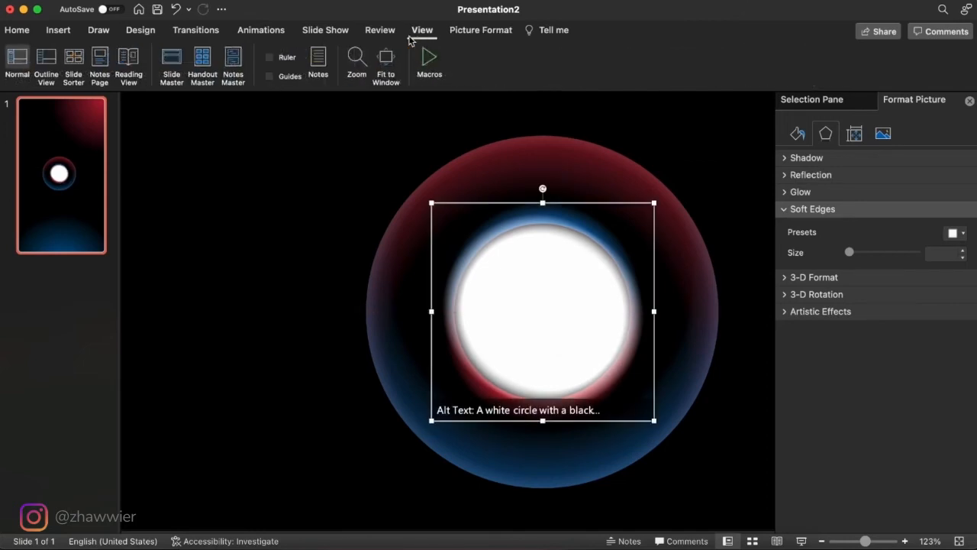
{"action": "left_click", "coordinate": [175, 62]}
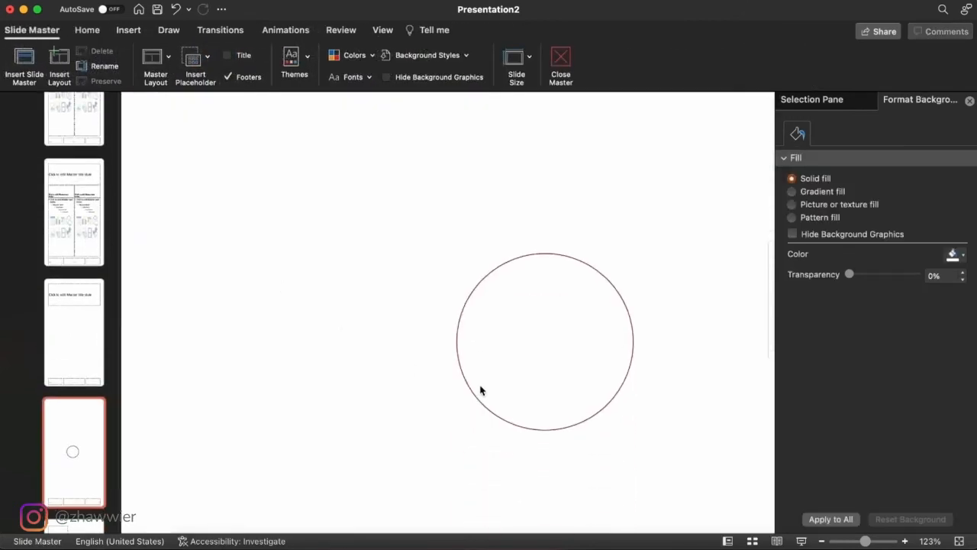
{"action": "left_click", "coordinate": [518, 376]}
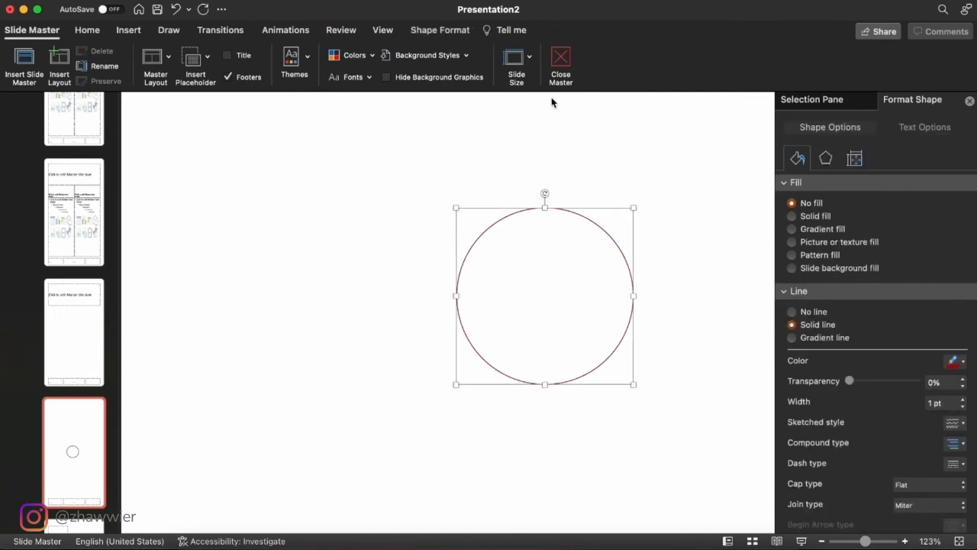
{"action": "left_click", "coordinate": [561, 58]}
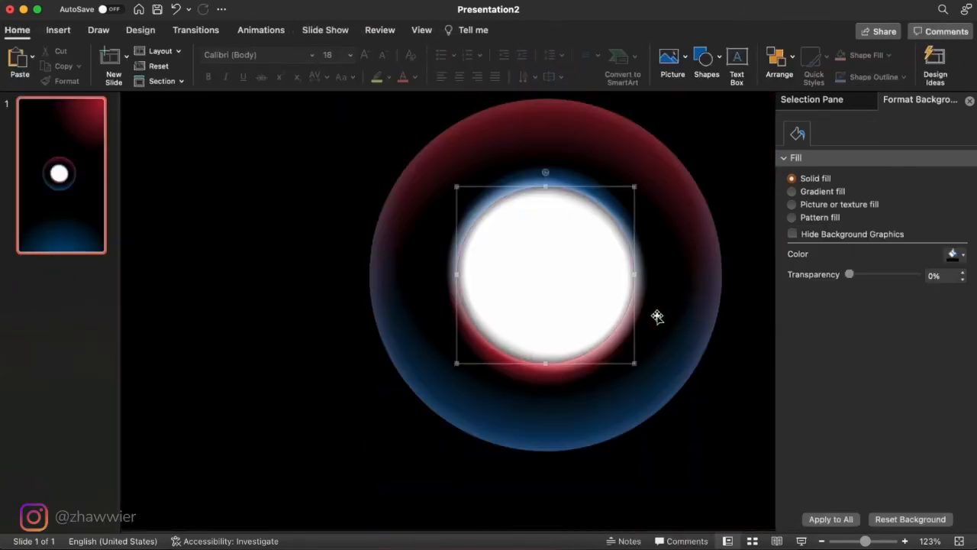
{"action": "left_click", "coordinate": [657, 316]}
{"action": "left_click", "coordinate": [814, 312]}
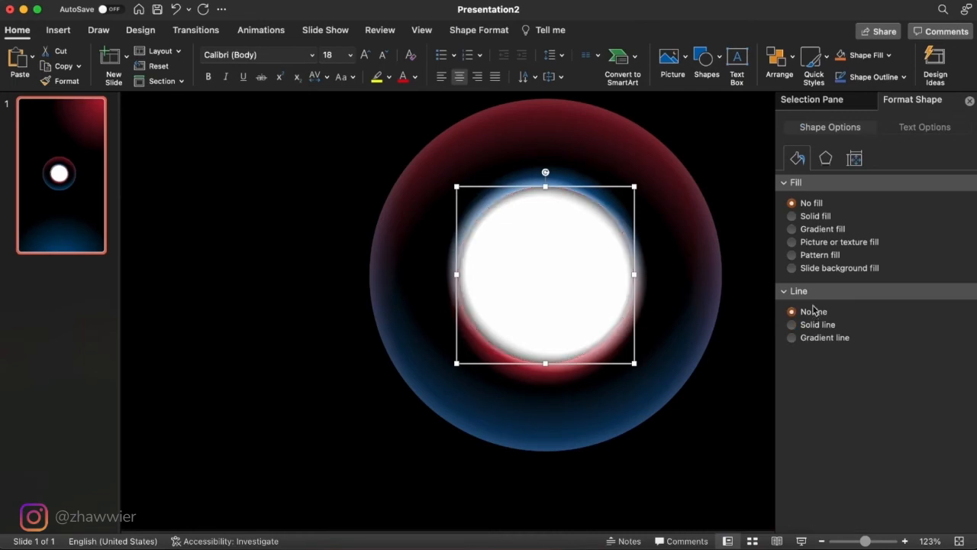
{"action": "left_click", "coordinate": [814, 219]}
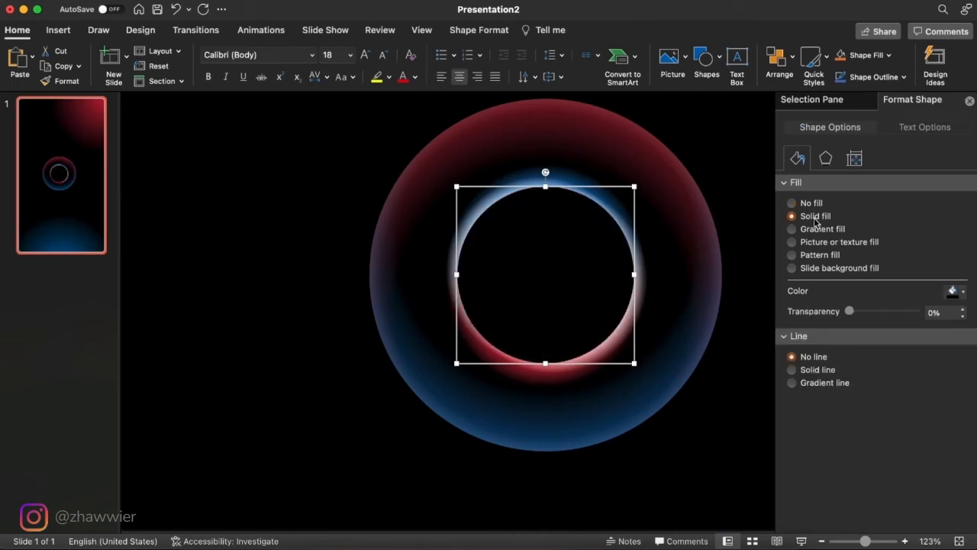
- Subtract the black circle from the white gradient picture, leaving a white glow around the inner ring
{"action": "left_click", "coordinate": [638, 253]}
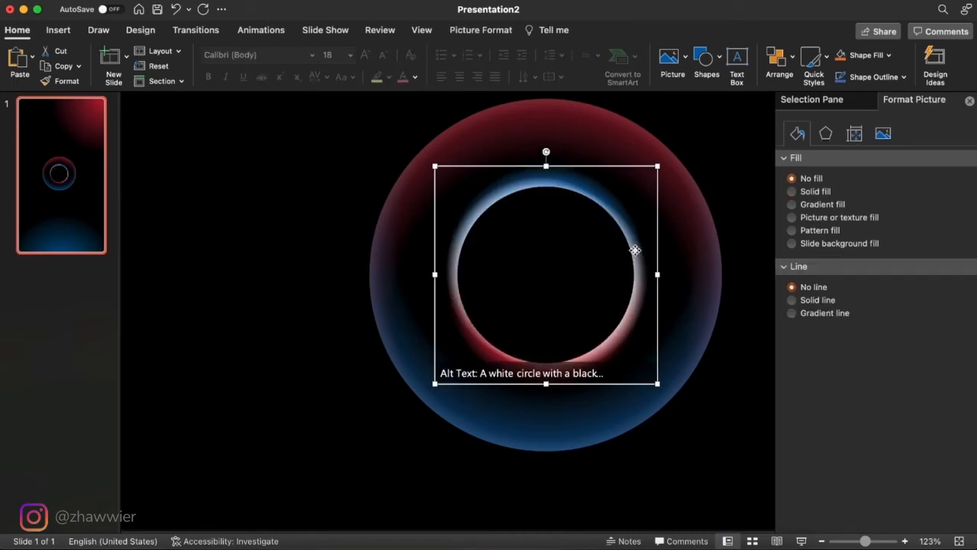
{"action": "left_click", "coordinate": [585, 265], "text": "shift"}
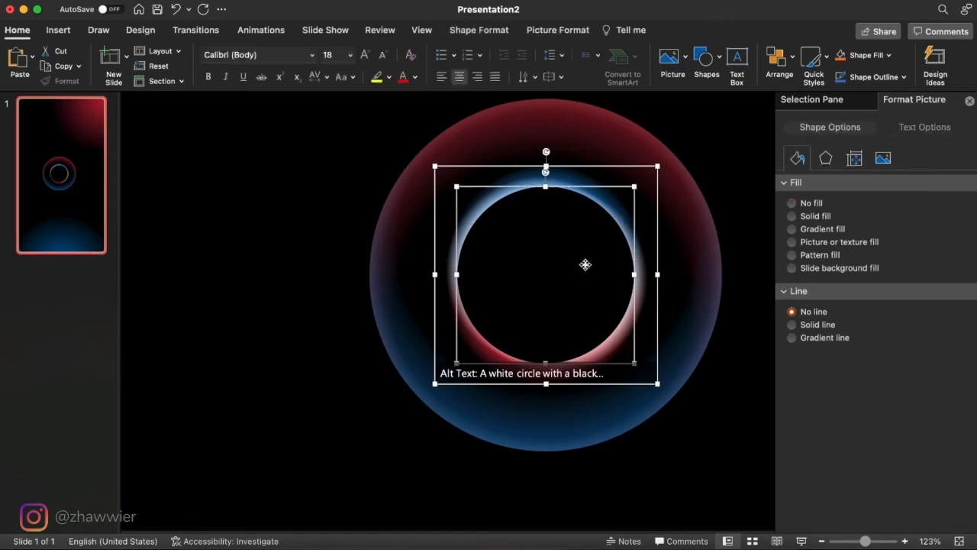
{"action": "left_click", "coordinate": [470, 35]}
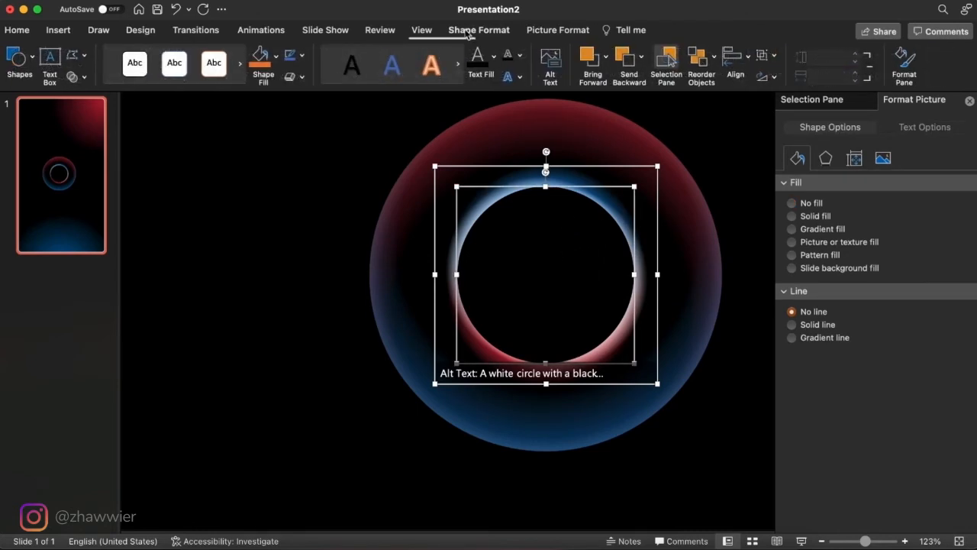
{"action": "left_click", "coordinate": [74, 77]}
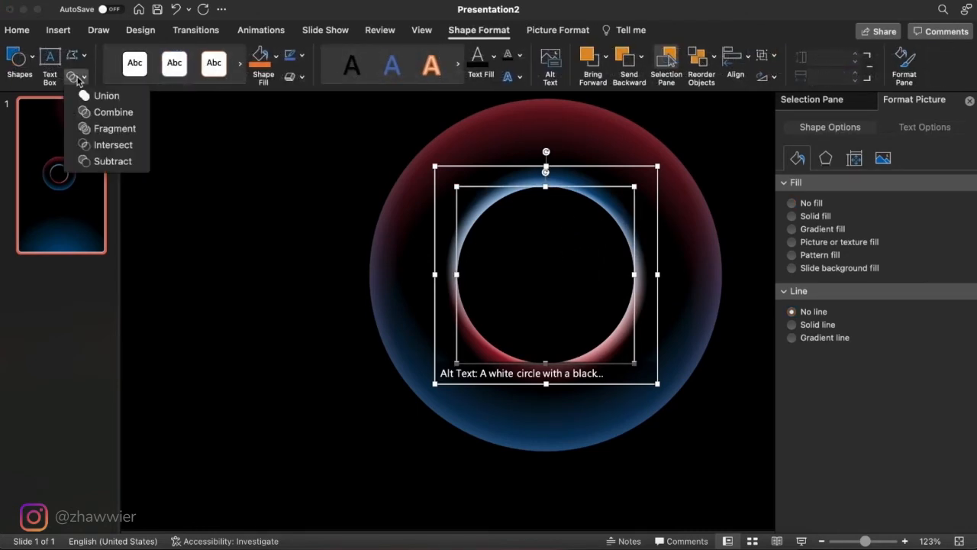
{"action": "left_click", "coordinate": [112, 166]}
{"action": "left_click", "coordinate": [279, 292]}
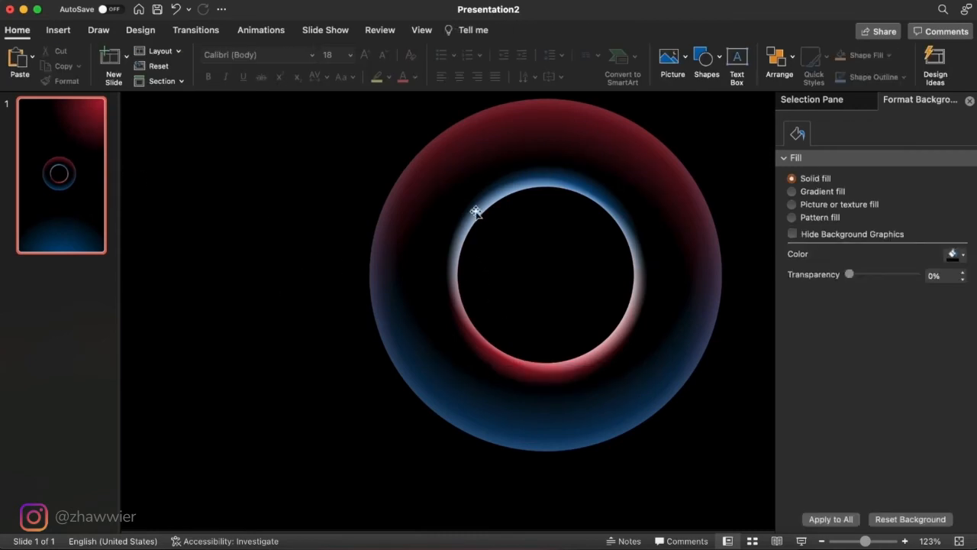
- Delete the guide circle from the slide master layout and return to the normal slide view
{"action": "left_click", "coordinate": [422, 29]}
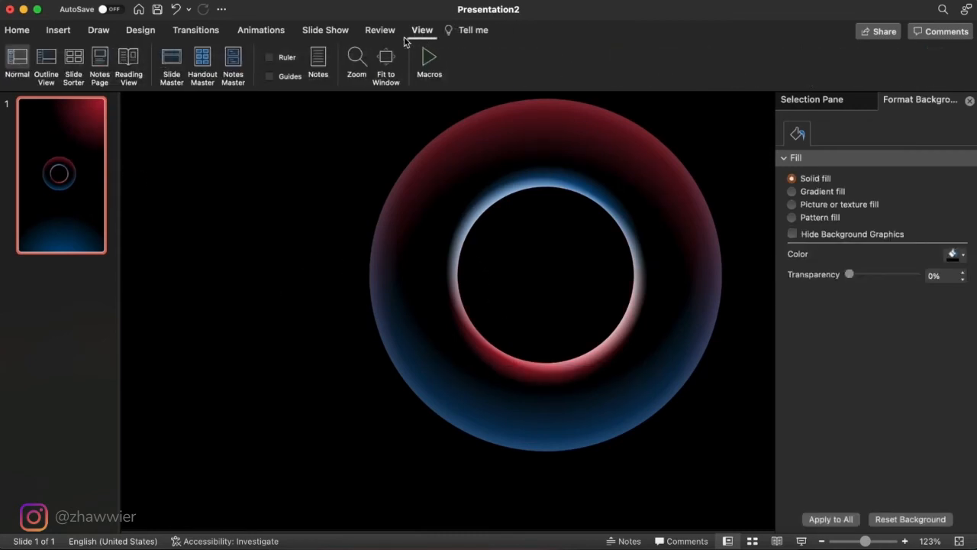
{"action": "left_click", "coordinate": [171, 64]}
{"action": "scroll", "coordinate": [439, 264], "scroll_direction": "down", "scroll_amount": 5}
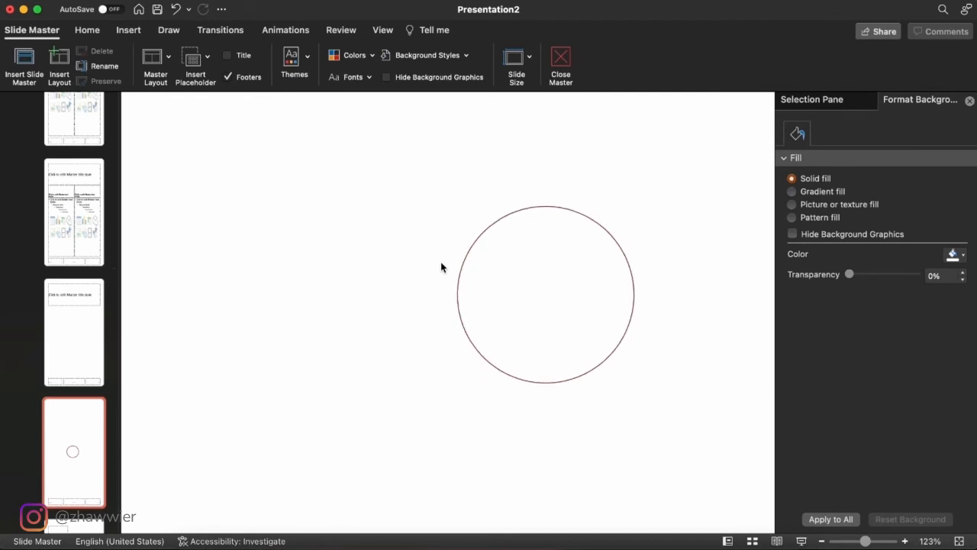
{"action": "left_click", "coordinate": [460, 272]}
{"action": "key", "text": "Delete"}
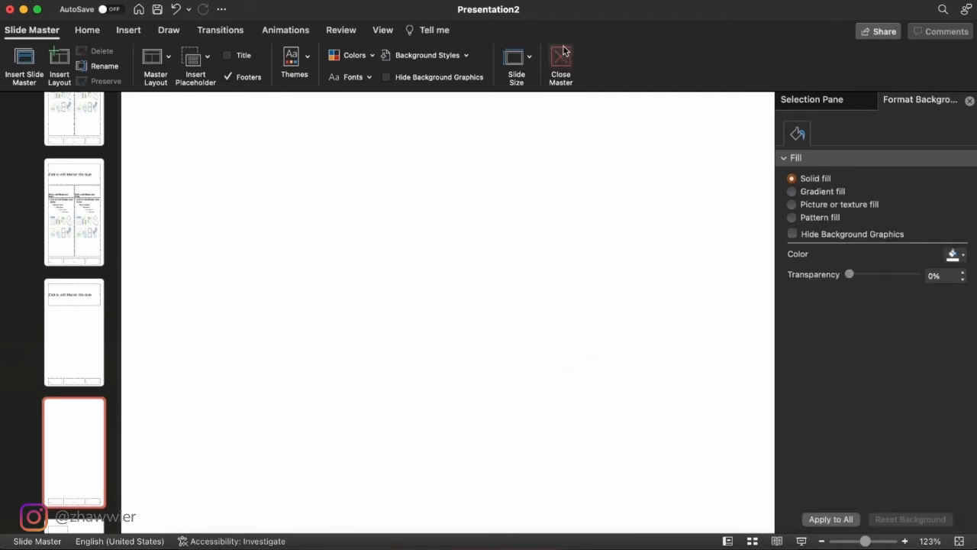
{"action": "left_click", "coordinate": [560, 57]}
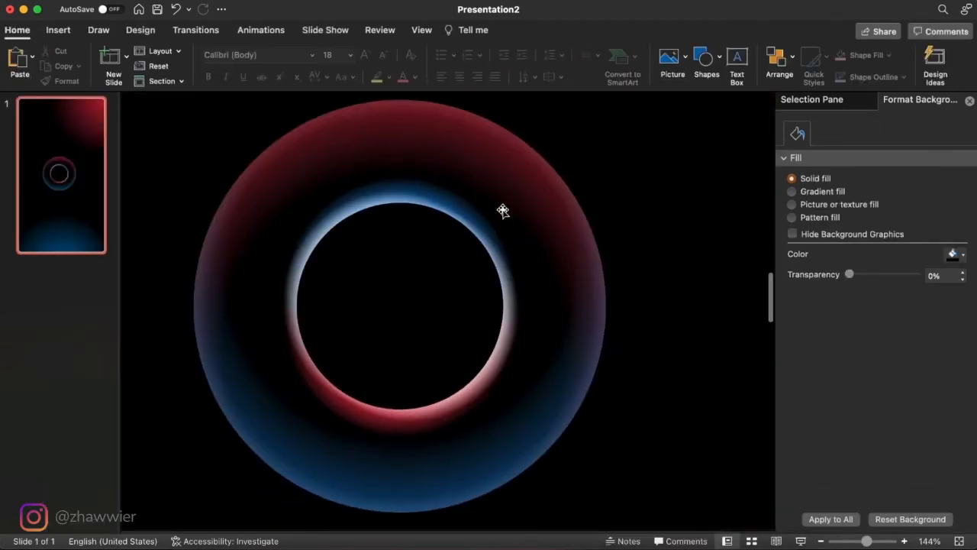
- Set the transparency of the white glow picture around the inner ring to 70%
{"action": "left_click", "coordinate": [492, 253]}
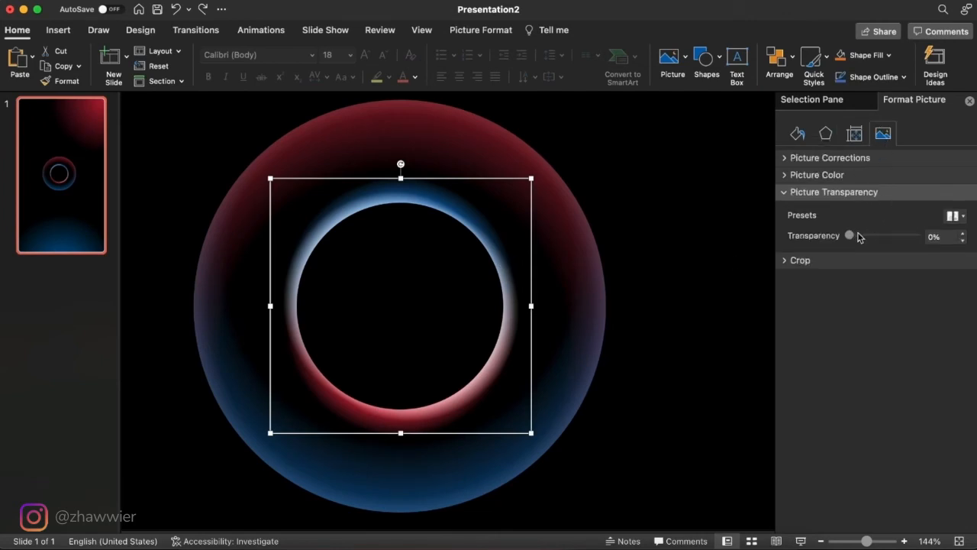
{"action": "left_click_drag", "start_coordinate": [850, 238], "coordinate": [895, 241]}
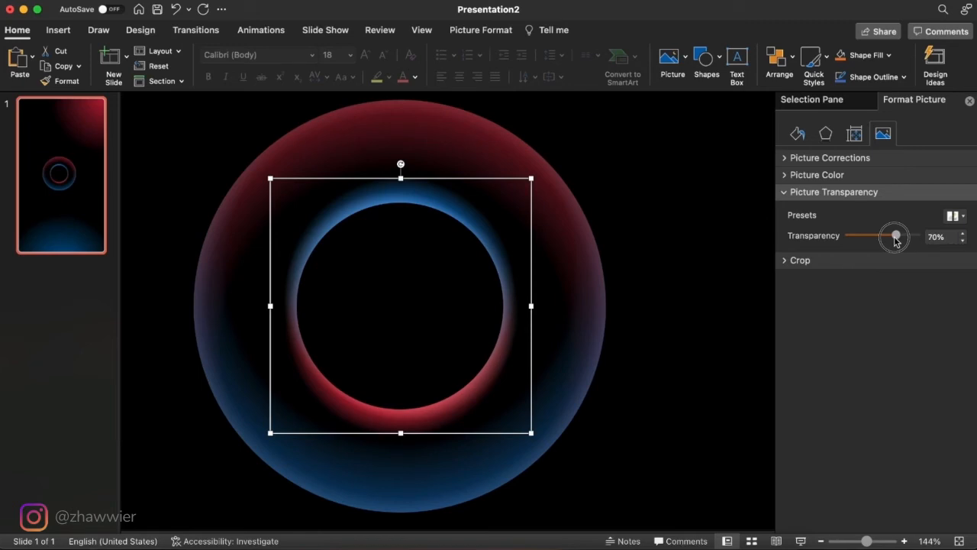
- Group all the glow pictures that form the outer and inner rings
{"action": "scroll", "coordinate": [585, 269], "scroll_direction": "down", "scroll_amount": 5}
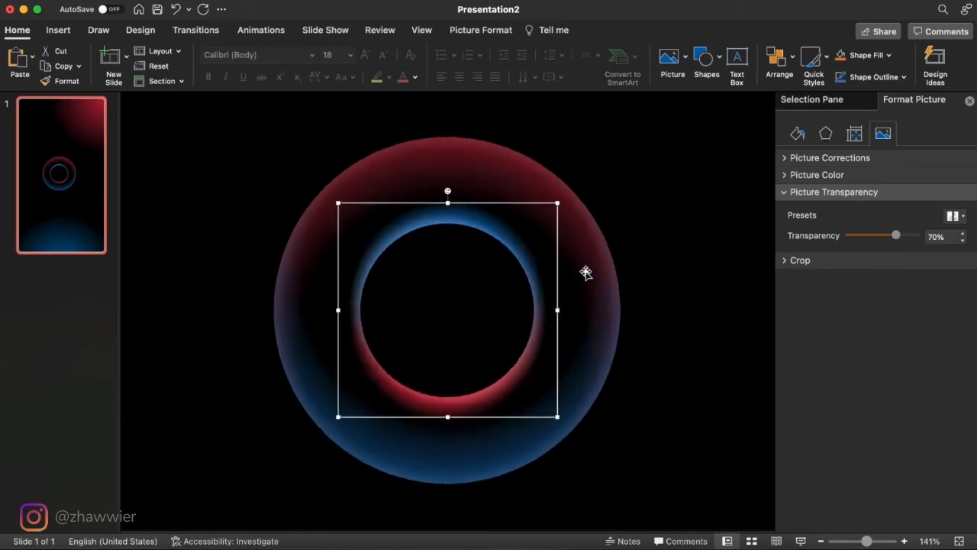
{"action": "left_click", "coordinate": [637, 433]}
{"action": "left_click_drag", "start_coordinate": [639, 471], "coordinate": [279, 142]}
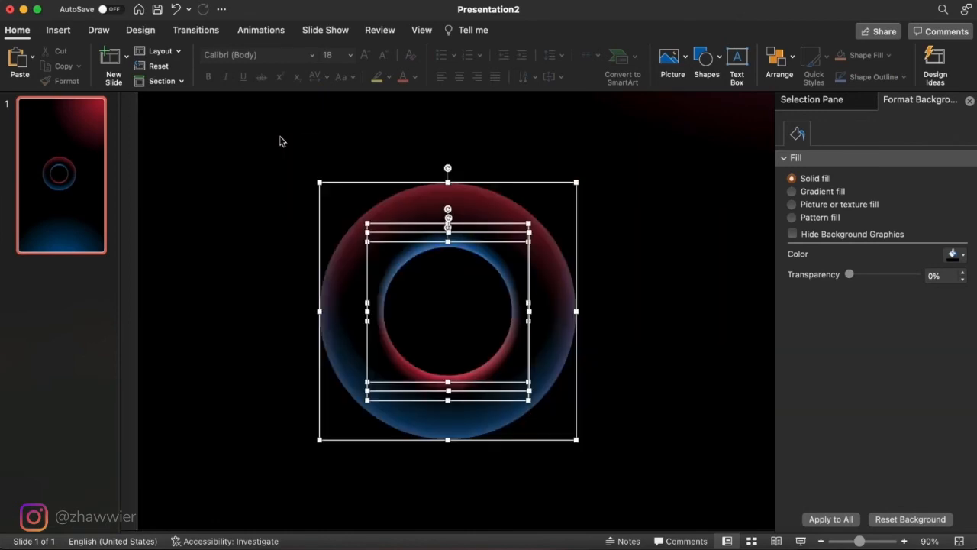
{"action": "right_click", "coordinate": [477, 214]}
{"action": "mouse_move", "coordinate": [554, 273]}
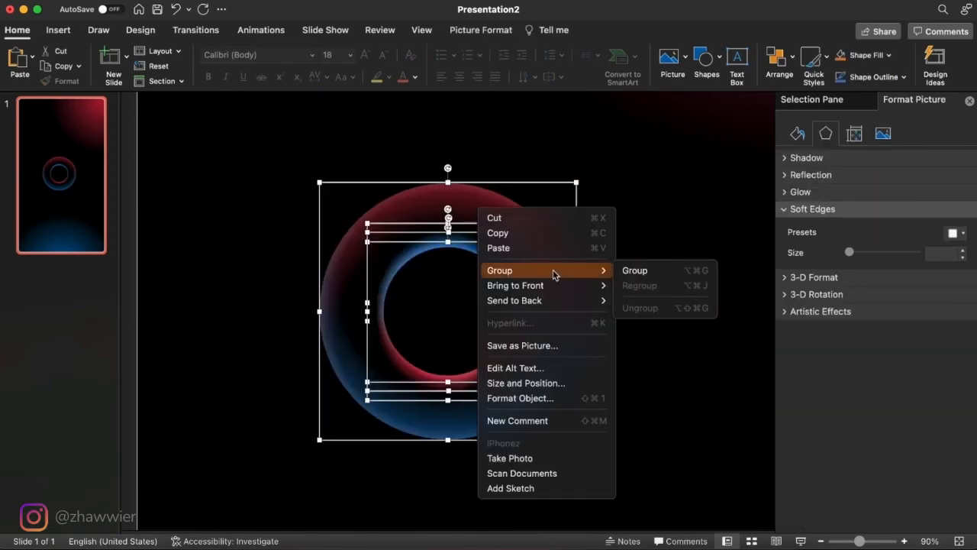
{"action": "left_click", "coordinate": [633, 270]}
{"action": "left_click", "coordinate": [619, 312]}
- Move the grouped ring to the lower-left area of the slide and unhide the photo group, Group 19
{"action": "scroll", "coordinate": [620, 312], "scroll_direction": "down", "scroll_amount": 5}
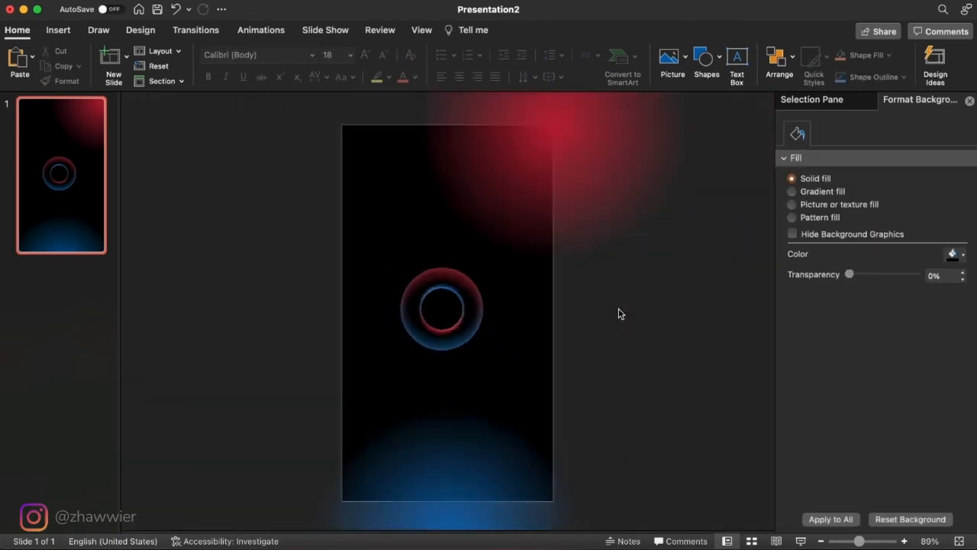
{"action": "scroll", "coordinate": [618, 313], "scroll_direction": "up", "scroll_amount": 3}
{"action": "left_click", "coordinate": [451, 306]}
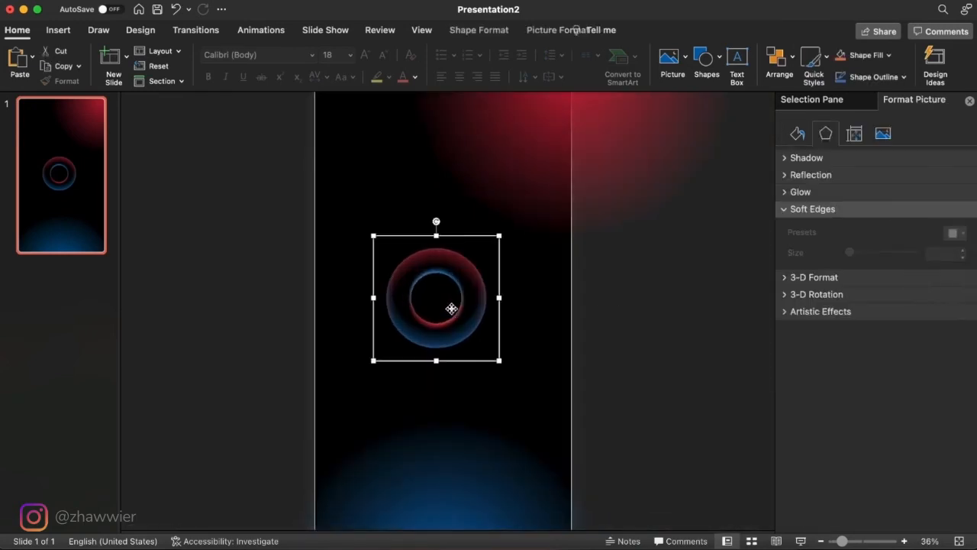
{"action": "scroll", "coordinate": [459, 277], "scroll_direction": "down", "scroll_amount": 2}
{"action": "left_click_drag", "start_coordinate": [460, 313], "coordinate": [426, 378]}
{"action": "left_click", "coordinate": [570, 330]}
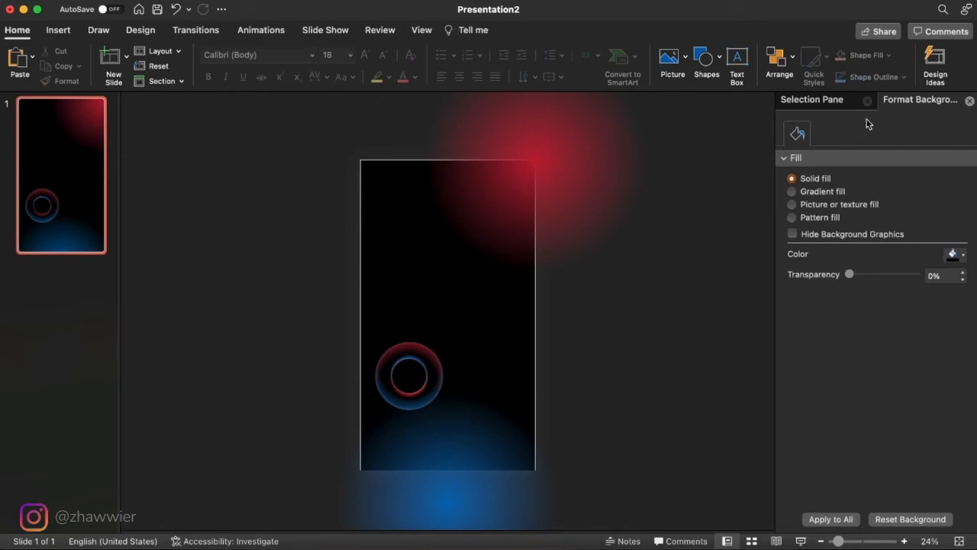
{"action": "left_click", "coordinate": [829, 102]}
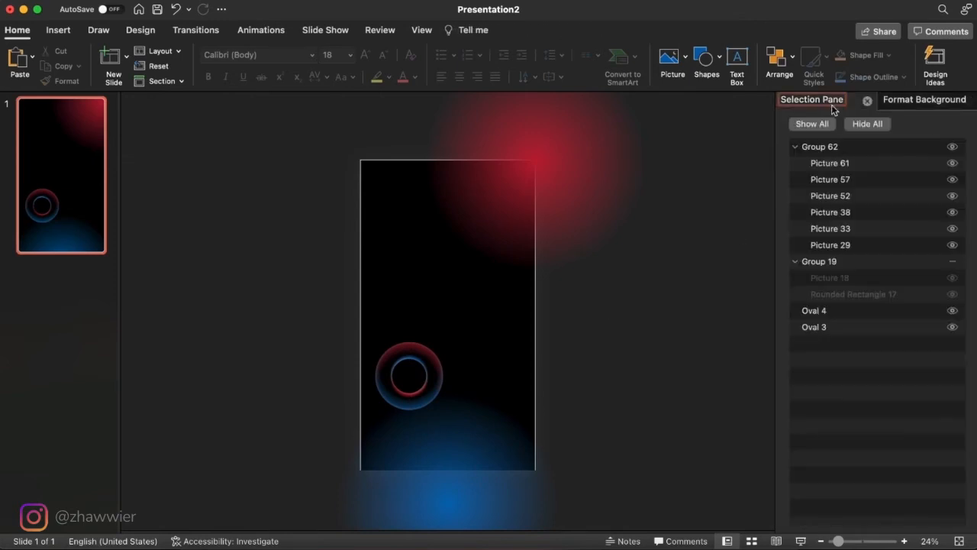
{"action": "left_click", "coordinate": [953, 262]}
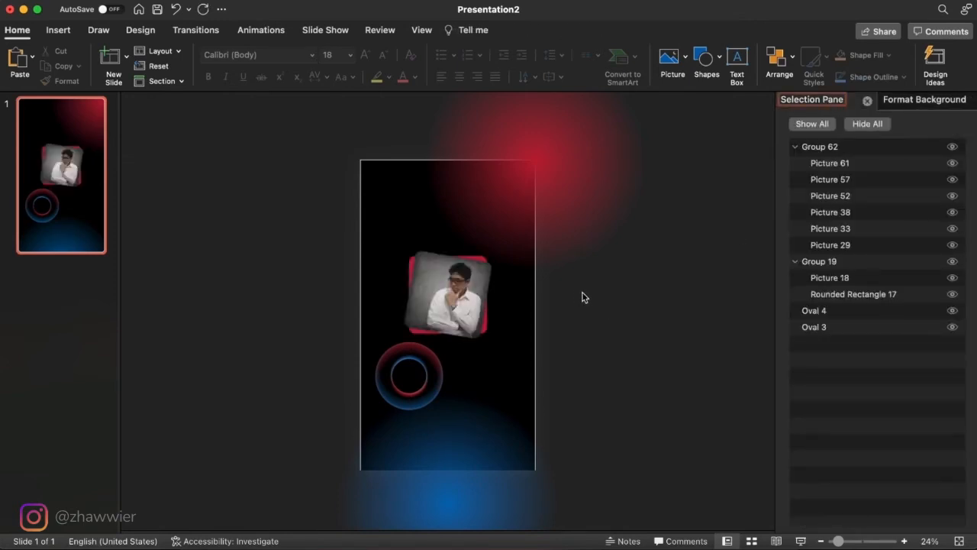
- Shrink the ring group to about three quarters of its size and move it to the slide's lower-right area over the blue glow
{"action": "scroll", "coordinate": [572, 343], "scroll_direction": "up", "scroll_amount": 3}
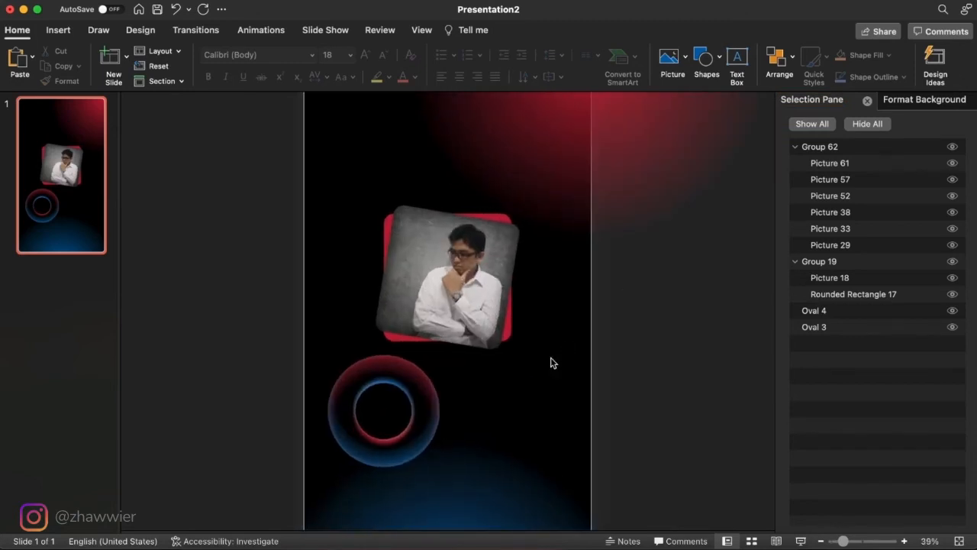
{"action": "left_click", "coordinate": [406, 403]}
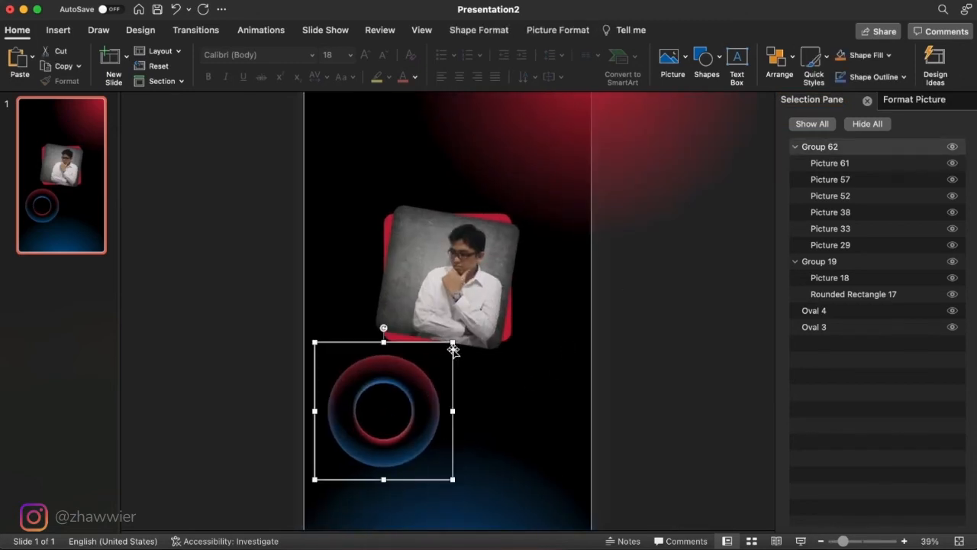
{"action": "left_click_drag", "start_coordinate": [453, 343], "coordinate": [416, 379]}
{"action": "scroll", "coordinate": [460, 451], "scroll_direction": "down", "scroll_amount": 3}
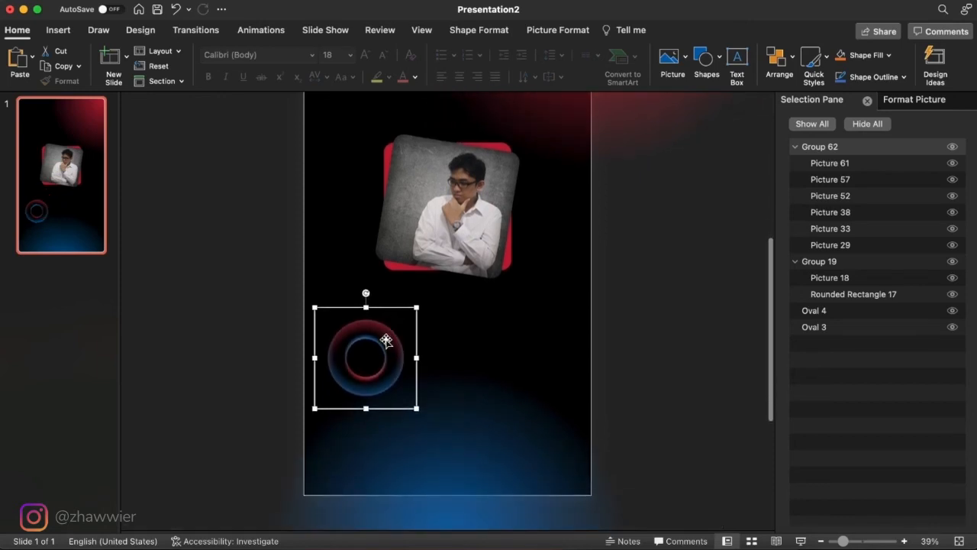
{"action": "left_click_drag", "start_coordinate": [386, 341], "coordinate": [545, 375]}
{"action": "scroll", "coordinate": [543, 376], "scroll_direction": "down", "scroll_amount": 2}
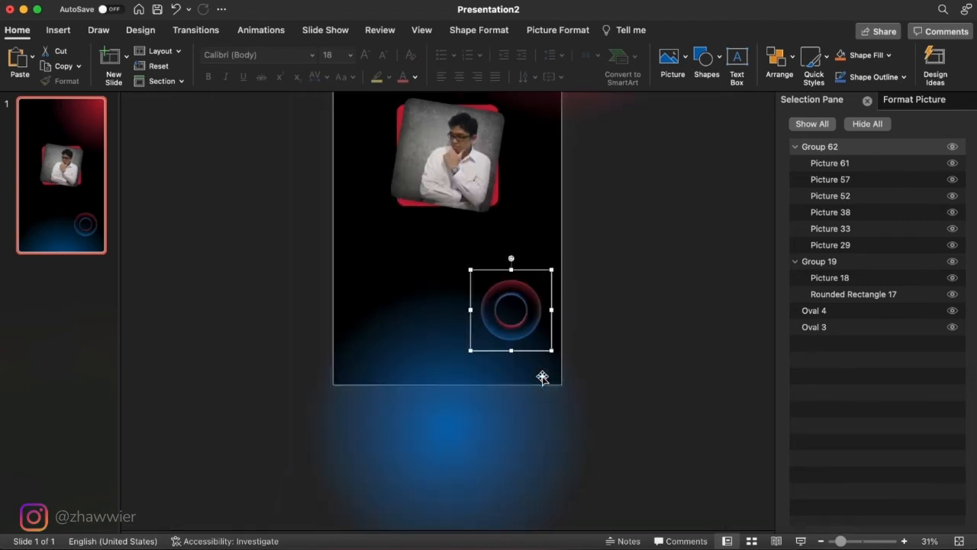
{"action": "scroll", "coordinate": [542, 377], "scroll_direction": "up", "scroll_amount": 4}
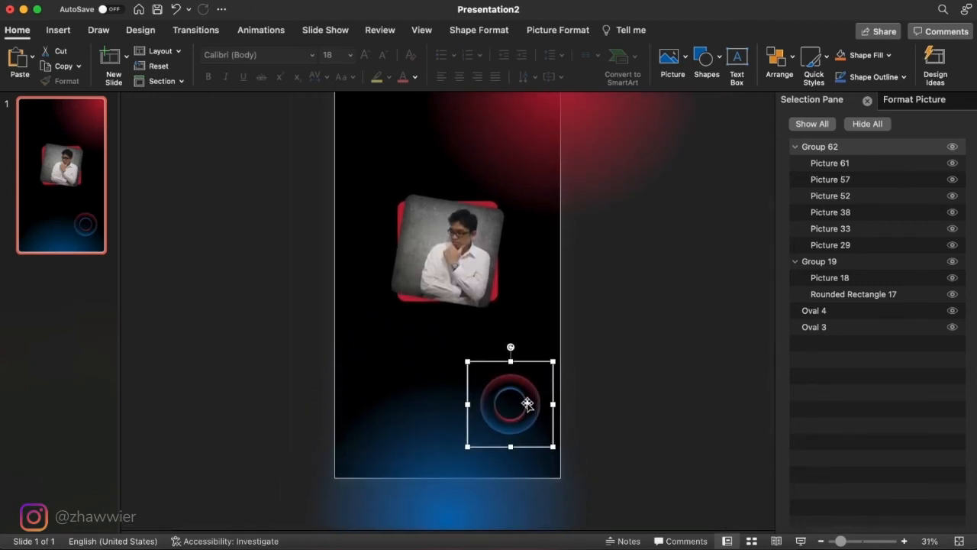